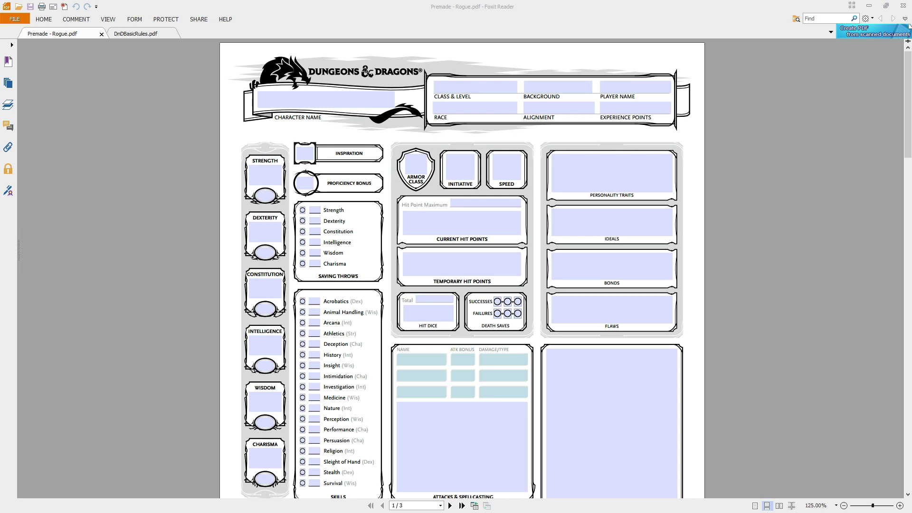
Step: Glance at the Basic Rules document and return to the character sheet
{"action": "left_click", "coordinate": [165, 114]}
{"action": "left_click", "coordinate": [140, 34]}
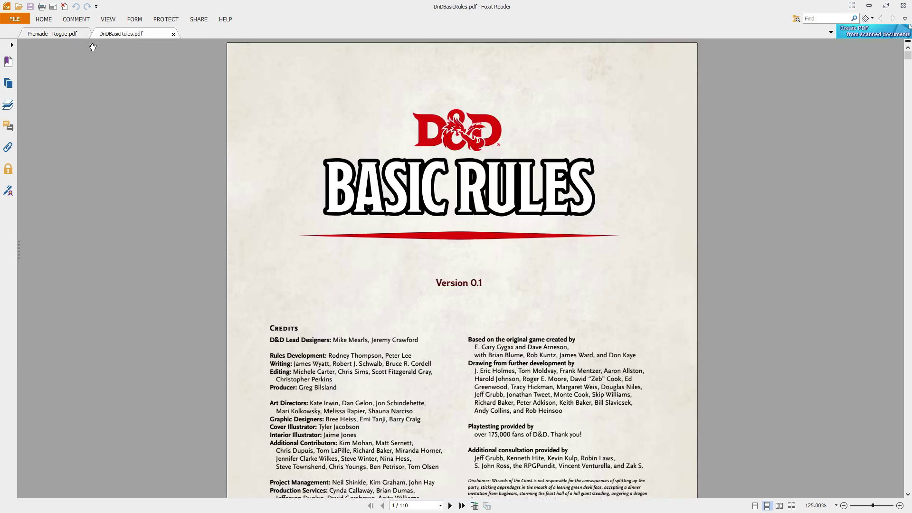
{"action": "left_click", "coordinate": [67, 36]}
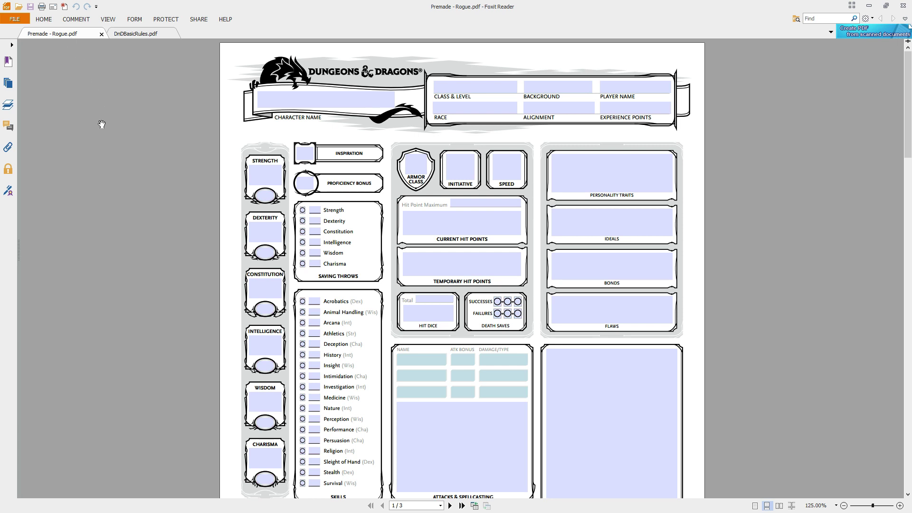
Step: Type 'ROGUE' into the character name field, then erase it so the name stays blank
{"action": "left_click", "coordinate": [308, 102]}
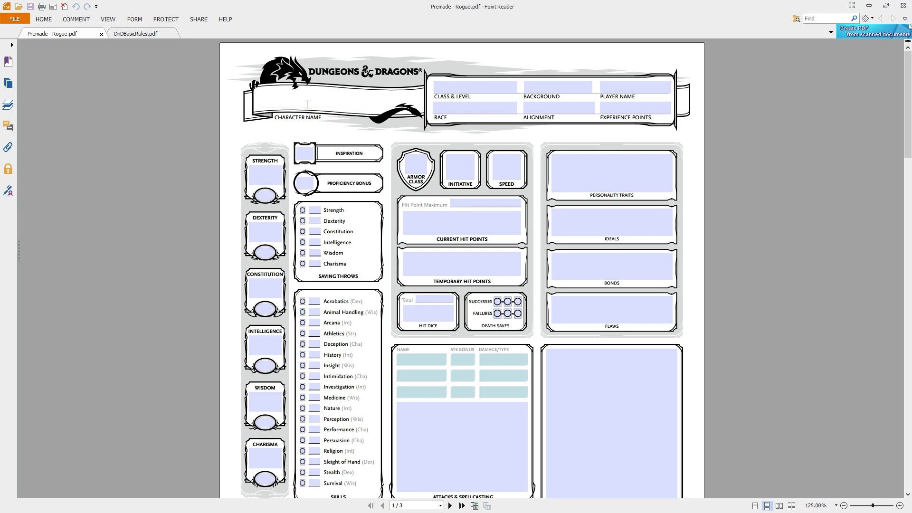
{"action": "type", "text": "ROGUE"}
{"action": "key", "text": "BackSpace"}
{"action": "key", "text": "BackSpace"}
{"action": "key", "text": "BackSpace"}
{"action": "type", "text": "UGE"}
{"action": "key", "text": "BackSpace"}
{"action": "key", "text": "BackSpace"}
{"action": "key", "text": "BackSpace"}
{"action": "key", "text": "BackSpace"}
{"action": "key", "text": "BackSpace"}
{"action": "left_click", "coordinate": [179, 183]}
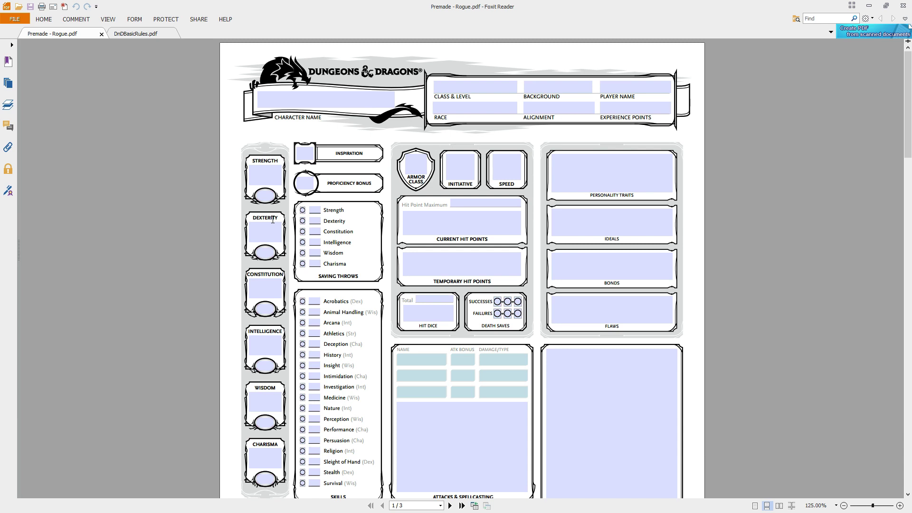
{"action": "left_click", "coordinate": [350, 97]}
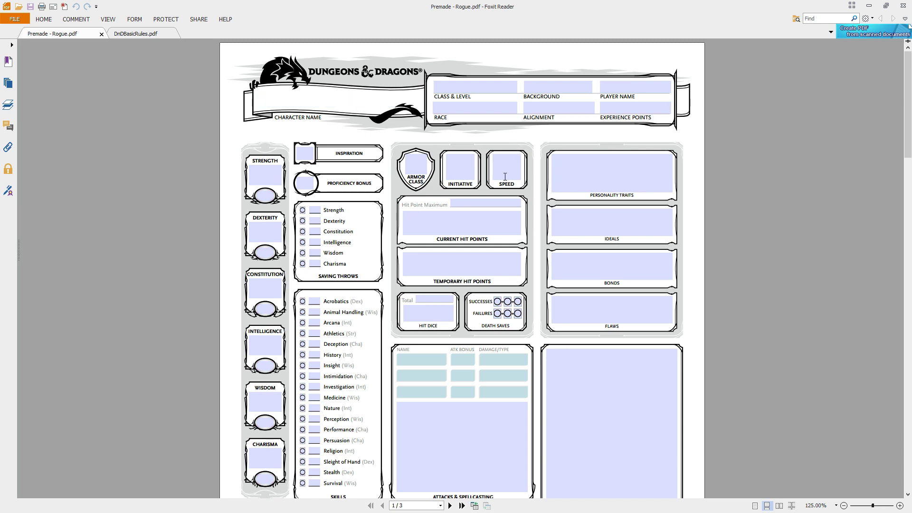
Step: Set Class & Level to Rogue 1 and Alignment to Chaotic Good via autocomplete
{"action": "left_click", "coordinate": [470, 87]}
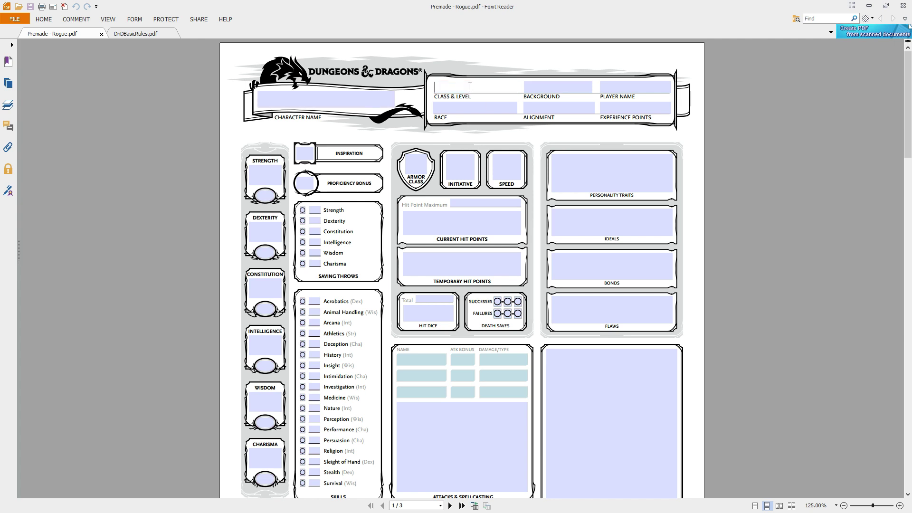
{"action": "type", "text": "Rogue"}
{"action": "key", "text": "Return"}
{"action": "left_click", "coordinate": [562, 112]}
{"action": "type", "text": "Cha"}
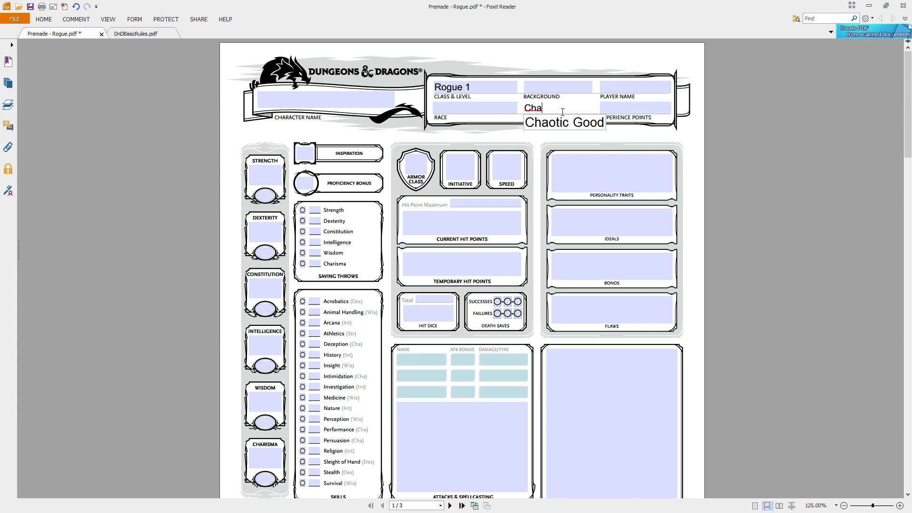
{"action": "type", "text": "otic"}
{"action": "left_click", "coordinate": [604, 164]}
Step: Leave Experience Points empty and finish editing the form fields
{"action": "left_click", "coordinate": [634, 107]}
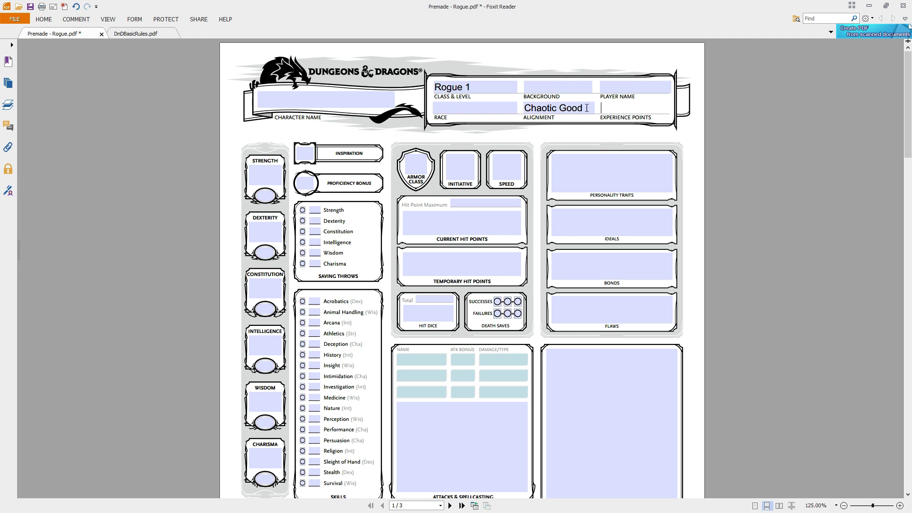
{"action": "left_click", "coordinate": [627, 88]}
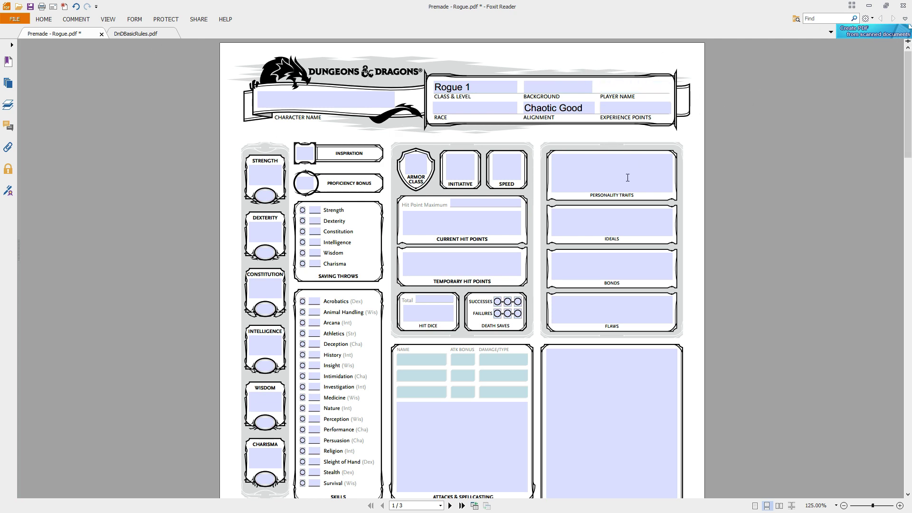
{"action": "left_click", "coordinate": [188, 168]}
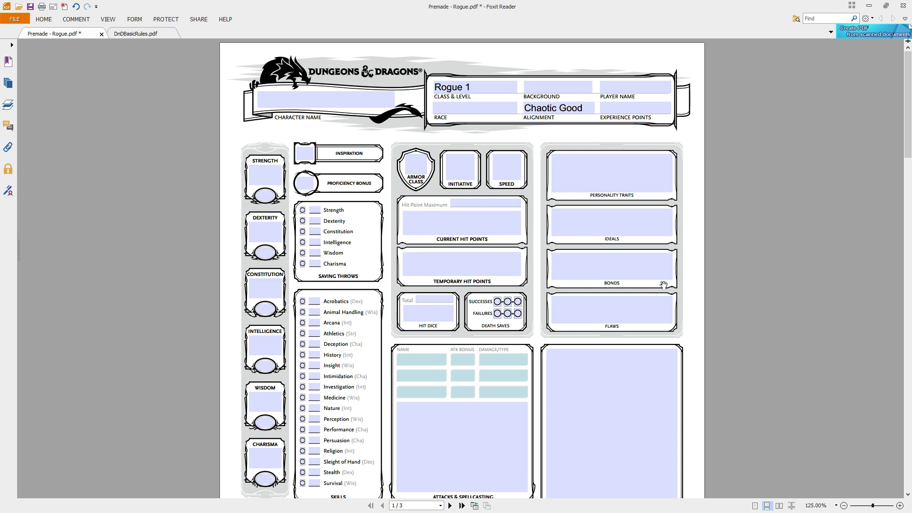
{"action": "scroll", "coordinate": [705, 232], "scroll_direction": "down", "scroll_amount": 5}
{"action": "scroll", "coordinate": [570, 236], "scroll_direction": "up", "scroll_amount": 5}
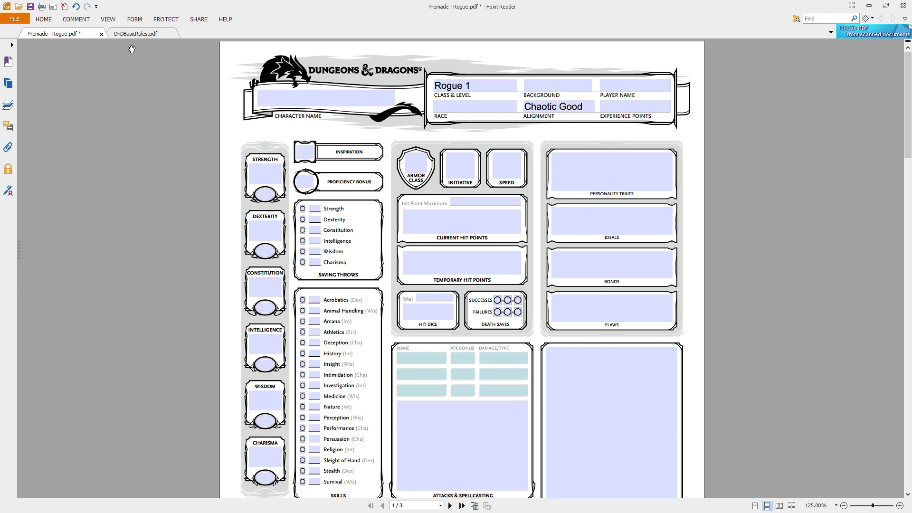
Step: Switch to the Basic Rules PDF and scroll down through its opening chapters
{"action": "scroll", "coordinate": [209, 165], "scroll_direction": "down", "scroll_amount": 2}
{"action": "left_click", "coordinate": [140, 33]}
{"action": "scroll", "coordinate": [310, 223], "scroll_direction": "down", "scroll_amount": 15}
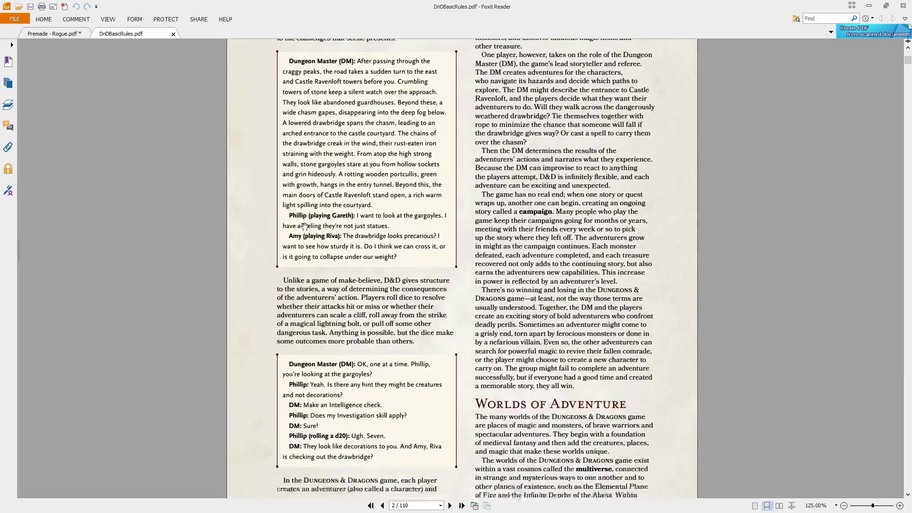
{"action": "scroll", "coordinate": [305, 224], "scroll_direction": "down", "scroll_amount": 5}
{"action": "scroll", "coordinate": [305, 223], "scroll_direction": "down", "scroll_amount": 20}
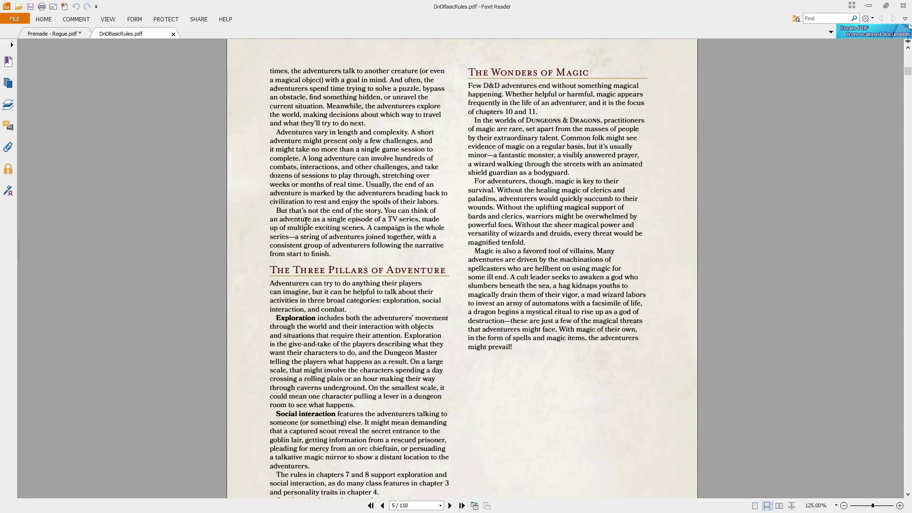
{"action": "scroll", "coordinate": [305, 224], "scroll_direction": "up", "scroll_amount": 9}
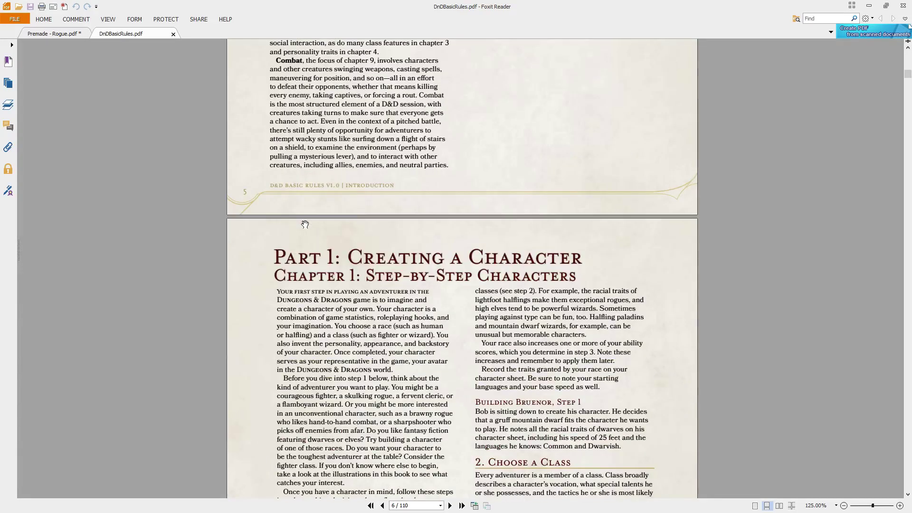
{"action": "scroll", "coordinate": [304, 224], "scroll_direction": "down", "scroll_amount": 9}
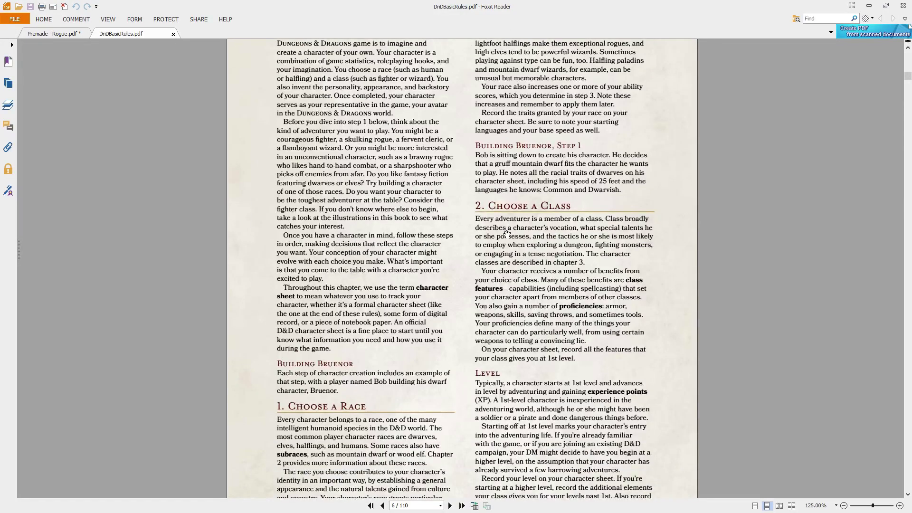
{"action": "scroll", "coordinate": [506, 251], "scroll_direction": "down", "scroll_amount": 4}
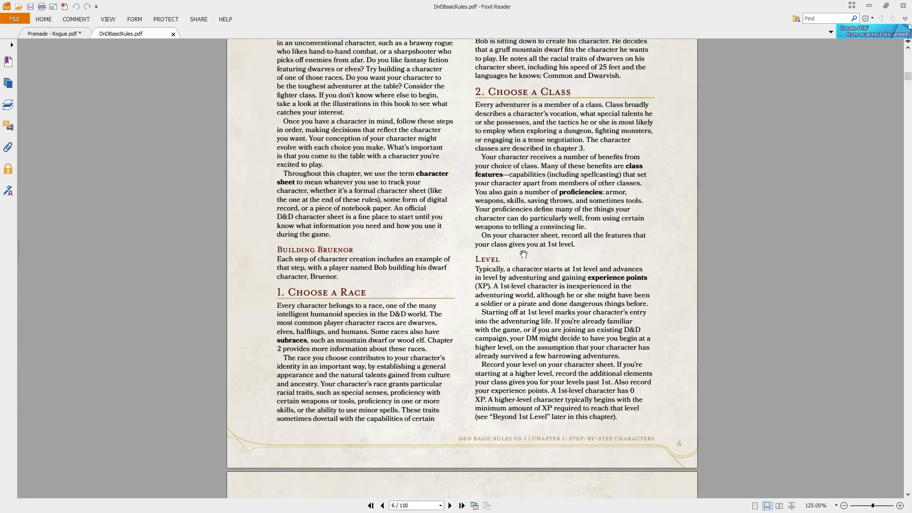
{"action": "scroll", "coordinate": [528, 271], "scroll_direction": "down", "scroll_amount": 3}
{"action": "scroll", "coordinate": [527, 270], "scroll_direction": "down", "scroll_amount": 8}
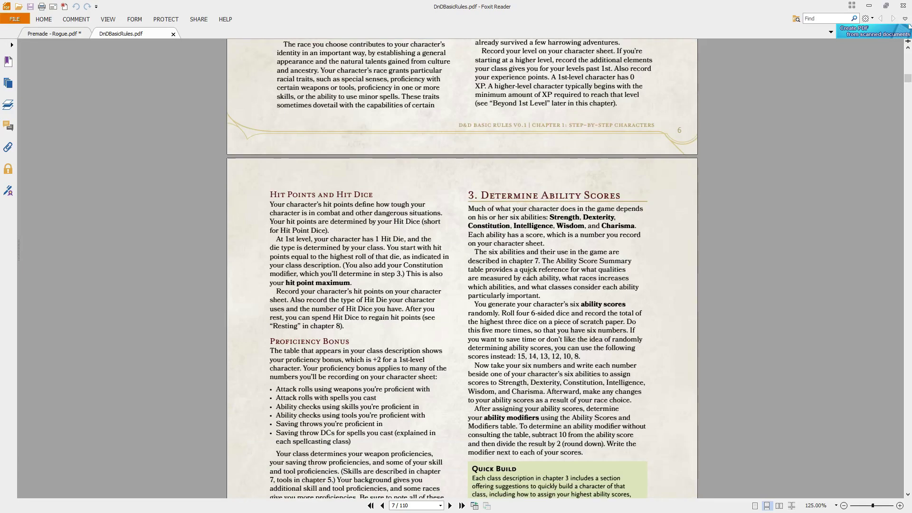
{"action": "scroll", "coordinate": [526, 266], "scroll_direction": "down", "scroll_amount": 5}
{"action": "scroll", "coordinate": [208, 156], "scroll_direction": "down", "scroll_amount": 20}
{"action": "scroll", "coordinate": [209, 156], "scroll_direction": "down", "scroll_amount": 20}
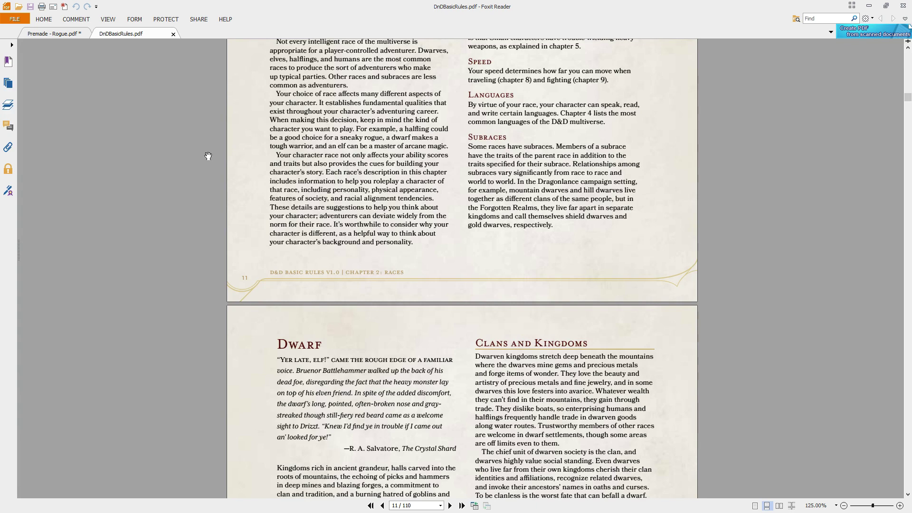
Step: Compare with the character sheet, then scroll the rulebook to the Halfling section on page 16
{"action": "left_click", "coordinate": [65, 34]}
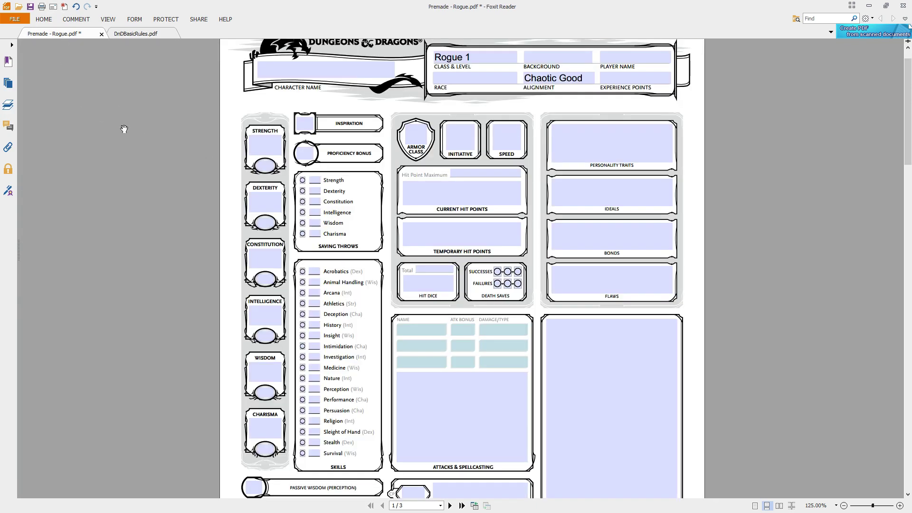
{"action": "scroll", "coordinate": [247, 176], "scroll_direction": "up", "scroll_amount": 1}
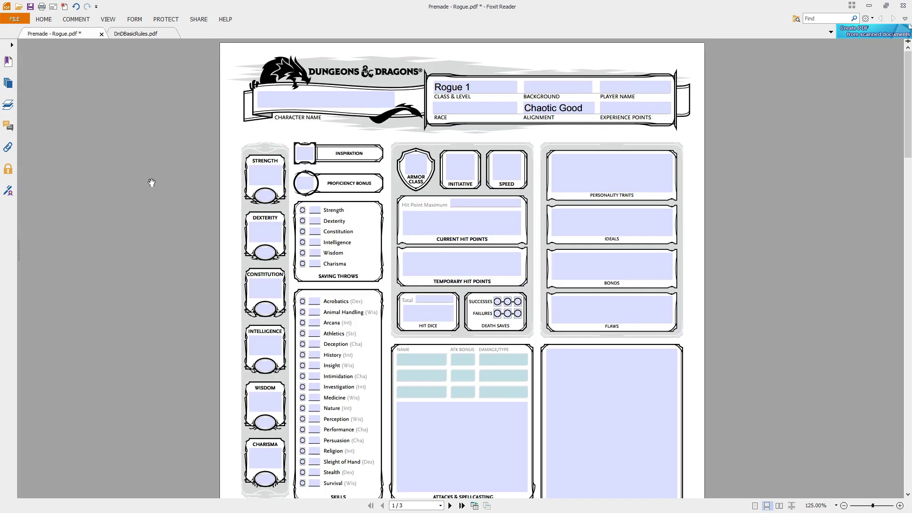
{"action": "left_click", "coordinate": [130, 34]}
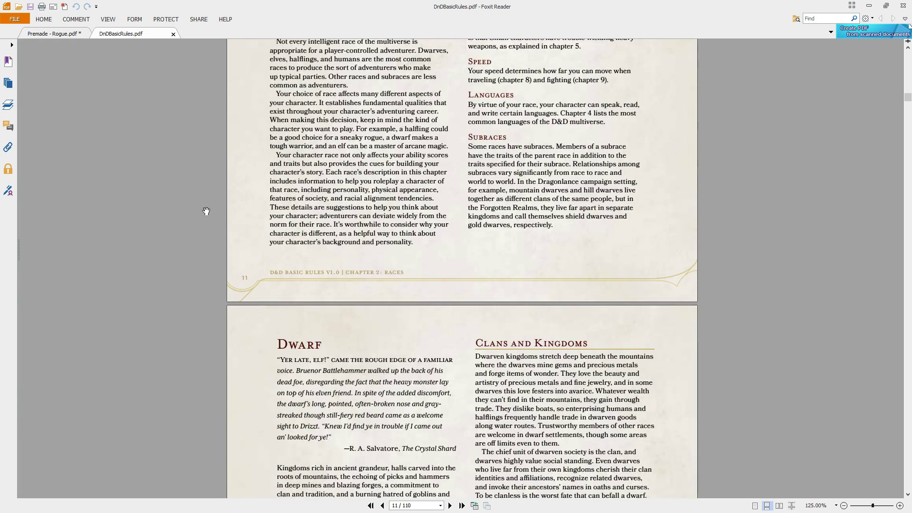
{"action": "scroll", "coordinate": [217, 215], "scroll_direction": "down", "scroll_amount": 5}
{"action": "left_click", "coordinate": [52, 36]}
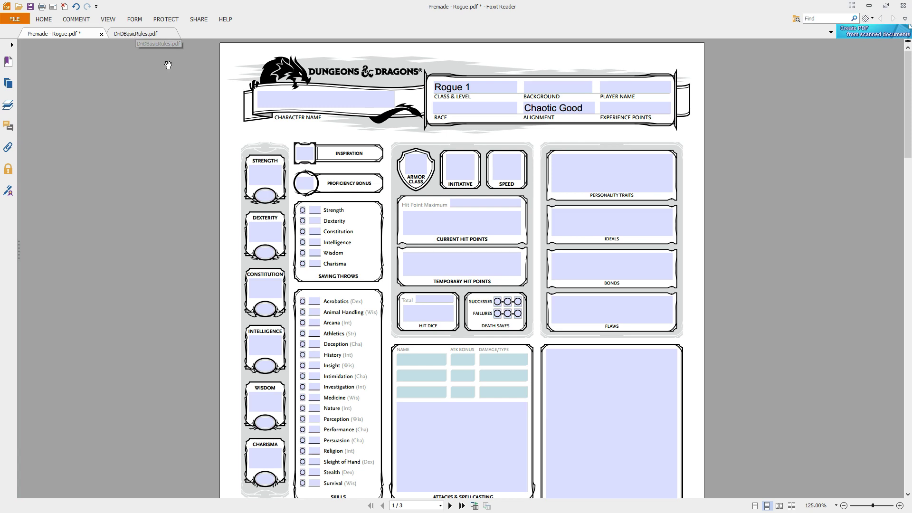
{"action": "left_click", "coordinate": [150, 34]}
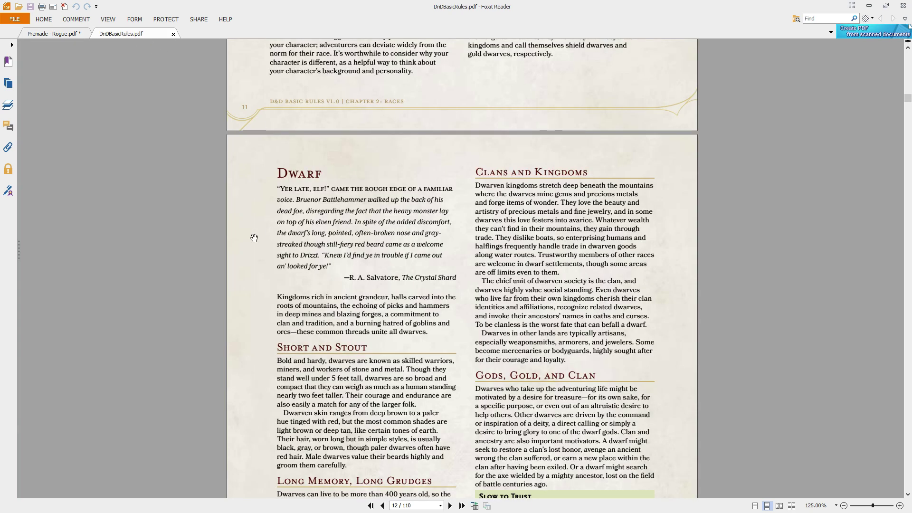
{"action": "scroll", "coordinate": [345, 195], "scroll_direction": "down", "scroll_amount": 5}
{"action": "scroll", "coordinate": [350, 238], "scroll_direction": "down", "scroll_amount": 2}
{"action": "scroll", "coordinate": [378, 222], "scroll_direction": "up", "scroll_amount": 3}
{"action": "scroll", "coordinate": [347, 138], "scroll_direction": "up", "scroll_amount": 3}
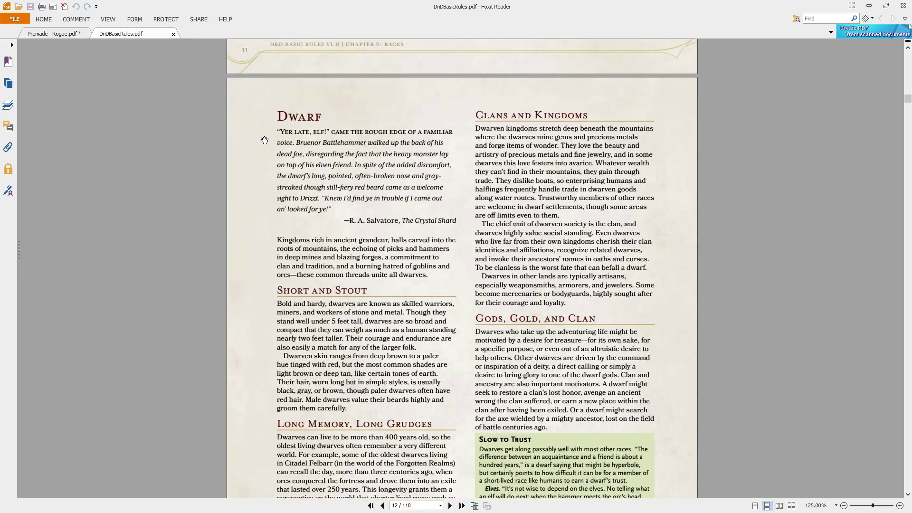
{"action": "scroll", "coordinate": [261, 139], "scroll_direction": "down", "scroll_amount": 1}
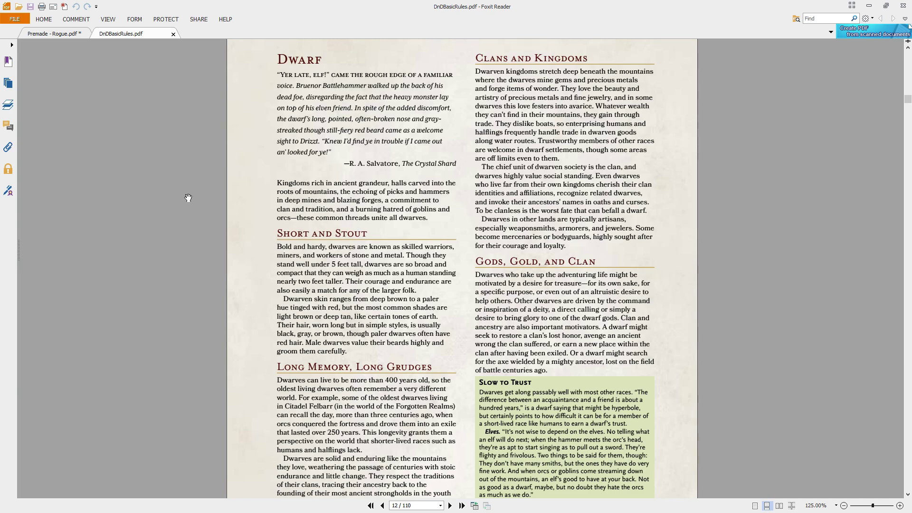
{"action": "scroll", "coordinate": [189, 198], "scroll_direction": "down", "scroll_amount": 15}
{"action": "scroll", "coordinate": [188, 197], "scroll_direction": "down", "scroll_amount": 20}
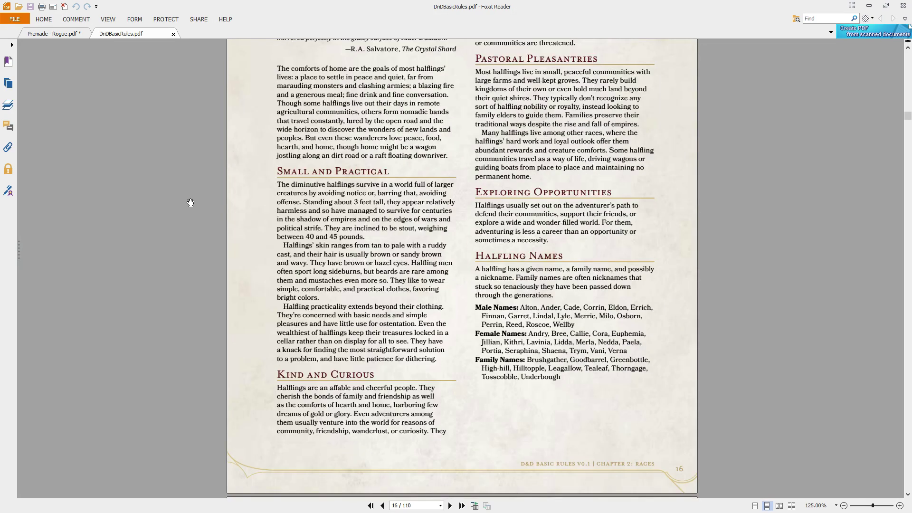
Step: Read the Halfling Traits and Lightfoot subrace sections on page 17
{"action": "scroll", "coordinate": [192, 218], "scroll_direction": "down", "scroll_amount": 10}
{"action": "scroll", "coordinate": [192, 261], "scroll_direction": "down", "scroll_amount": 7}
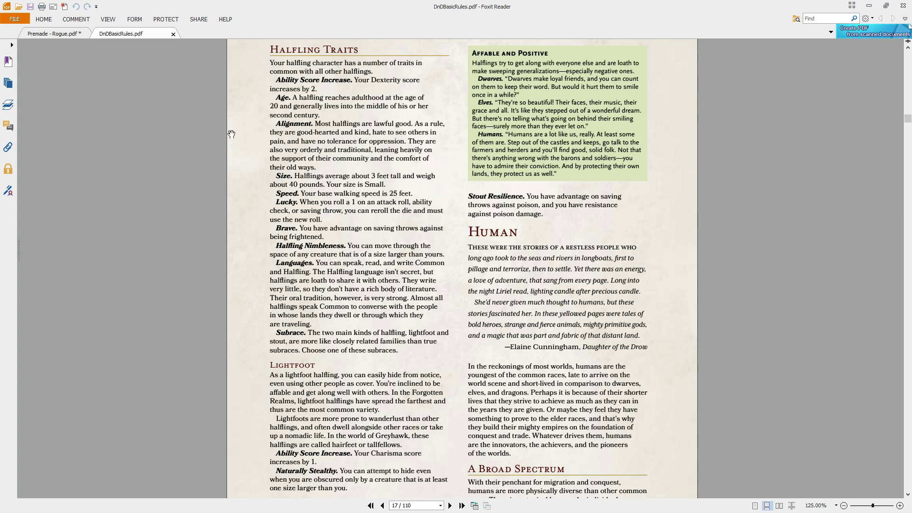
{"action": "scroll", "coordinate": [340, 174], "scroll_direction": "down", "scroll_amount": 4}
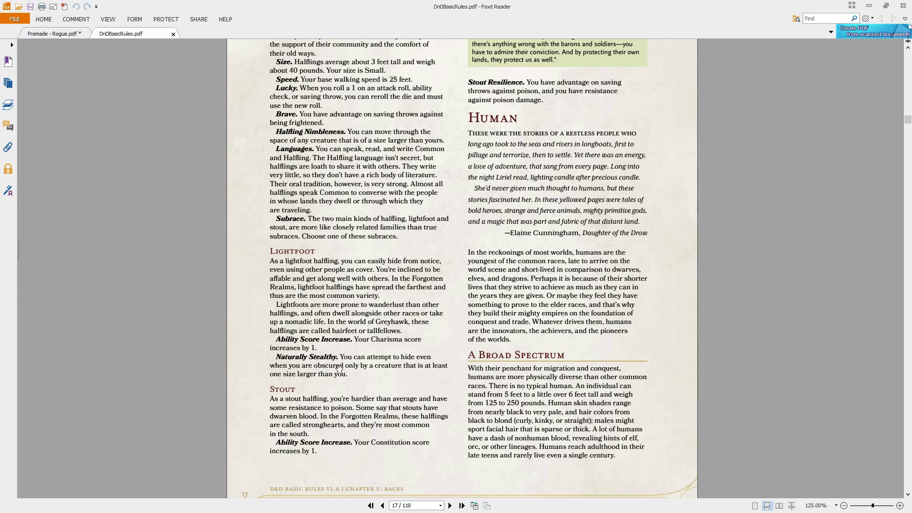
{"action": "scroll", "coordinate": [309, 375], "scroll_direction": "up", "scroll_amount": 3}
{"action": "scroll", "coordinate": [299, 438], "scroll_direction": "down", "scroll_amount": 3}
{"action": "scroll", "coordinate": [317, 374], "scroll_direction": "up", "scroll_amount": 6}
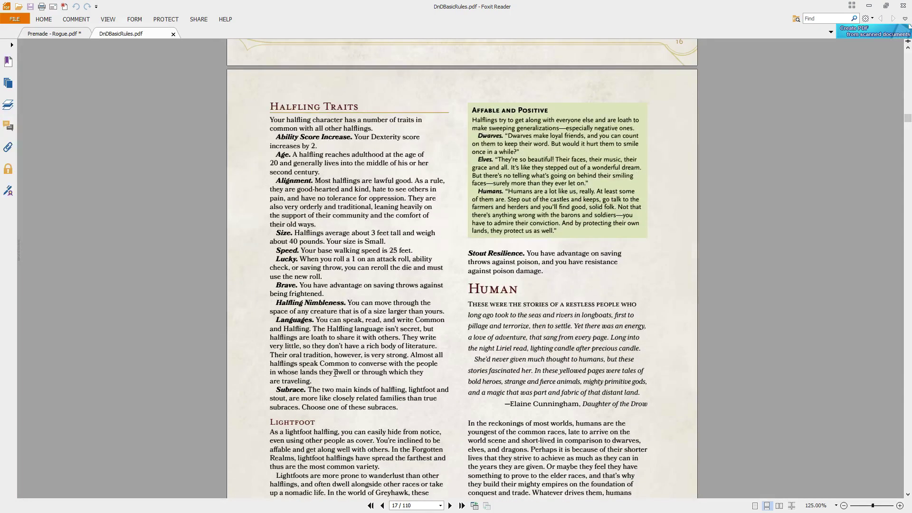
{"action": "scroll", "coordinate": [385, 336], "scroll_direction": "down", "scroll_amount": 5}
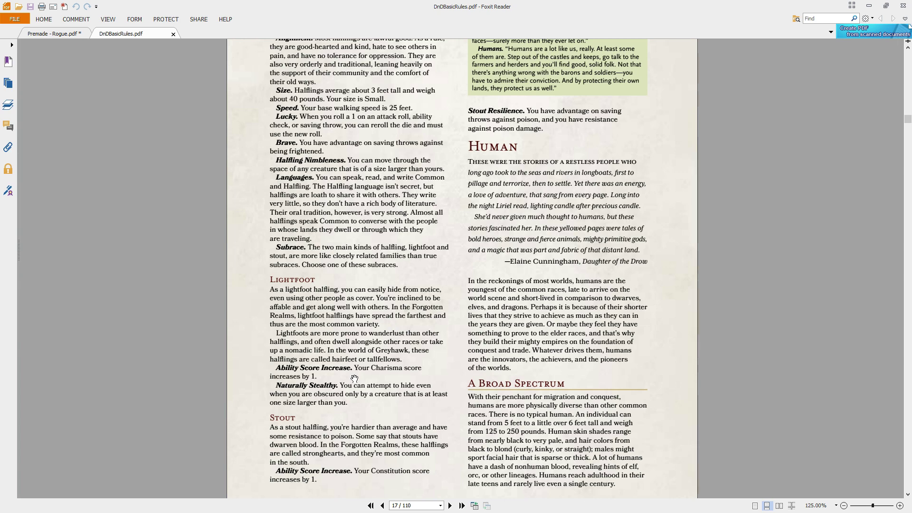
{"action": "scroll", "coordinate": [355, 379], "scroll_direction": "up", "scroll_amount": 3}
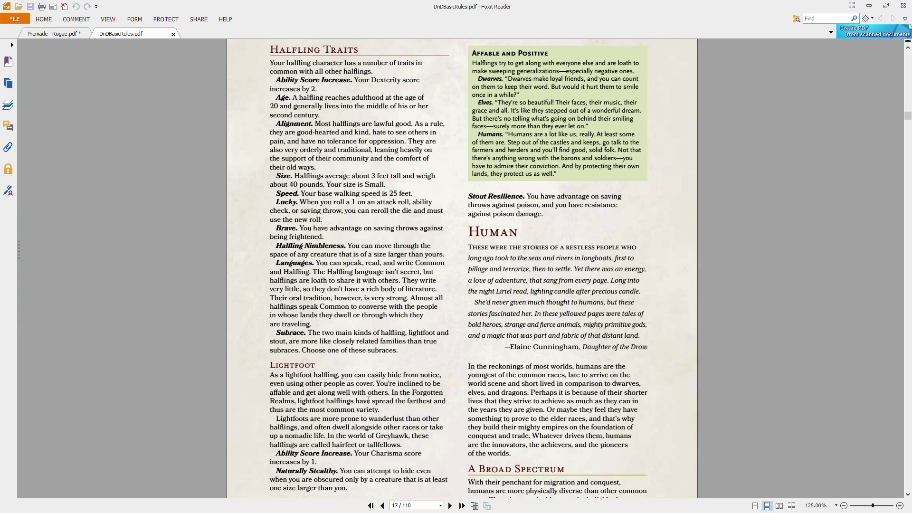
Step: Scroll the rulebook back up through pages 8 and 7
{"action": "scroll", "coordinate": [369, 400], "scroll_direction": "up", "scroll_amount": 20}
{"action": "scroll", "coordinate": [368, 400], "scroll_direction": "up", "scroll_amount": 20}
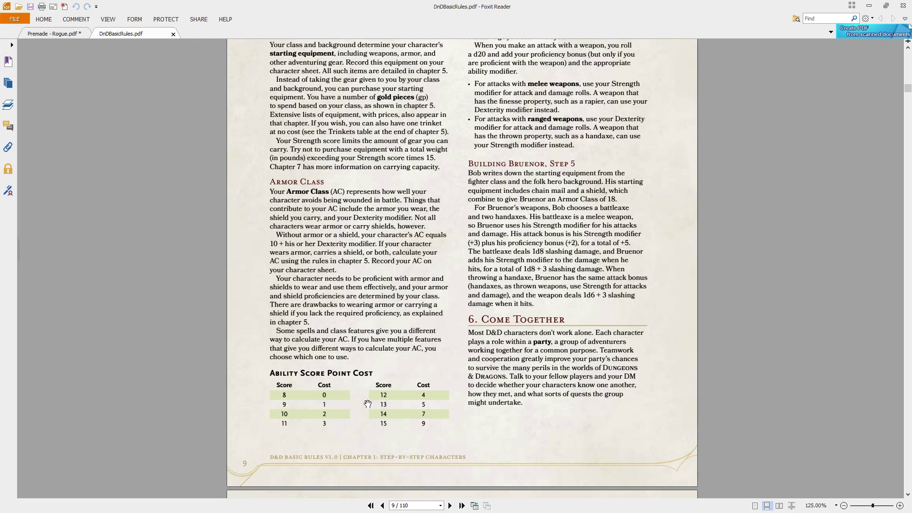
{"action": "scroll", "coordinate": [368, 404], "scroll_direction": "up", "scroll_amount": 15}
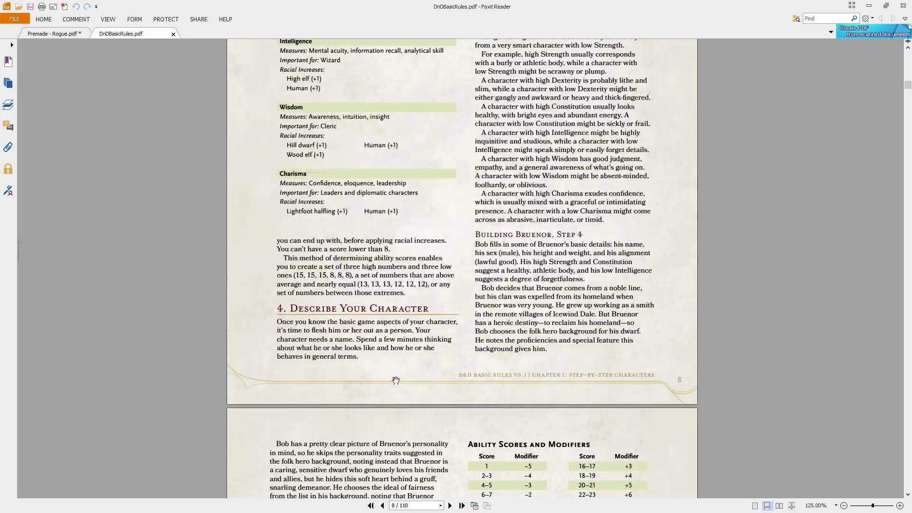
{"action": "scroll", "coordinate": [396, 381], "scroll_direction": "up", "scroll_amount": 5}
{"action": "scroll", "coordinate": [413, 354], "scroll_direction": "down", "scroll_amount": 4}
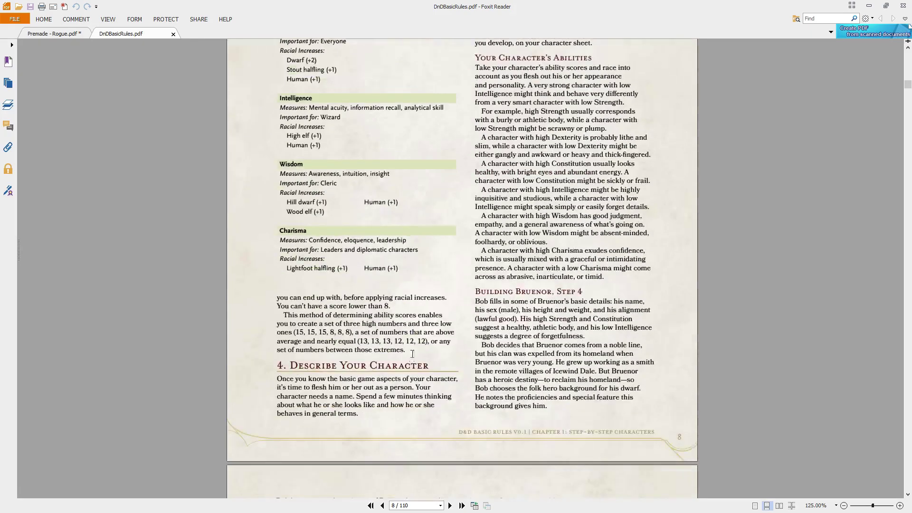
{"action": "scroll", "coordinate": [412, 354], "scroll_direction": "down", "scroll_amount": 9}
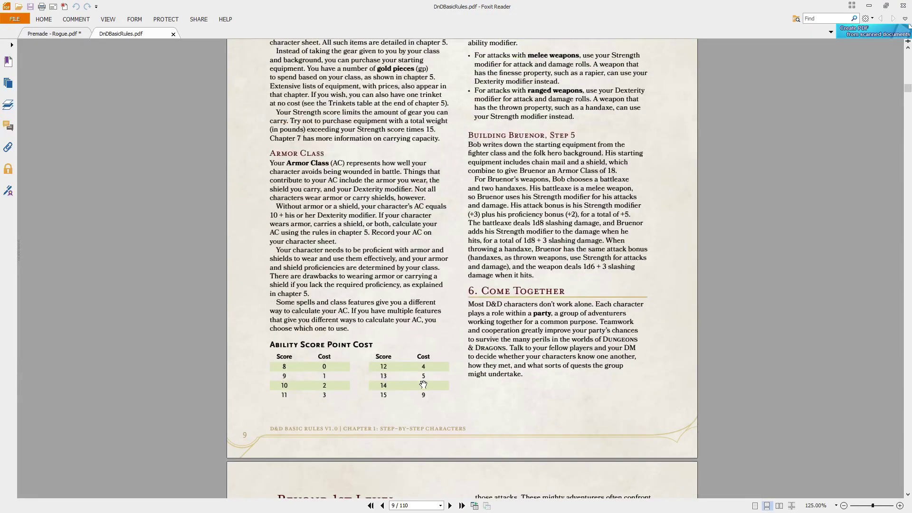
{"action": "scroll", "coordinate": [354, 365], "scroll_direction": "up", "scroll_amount": 10}
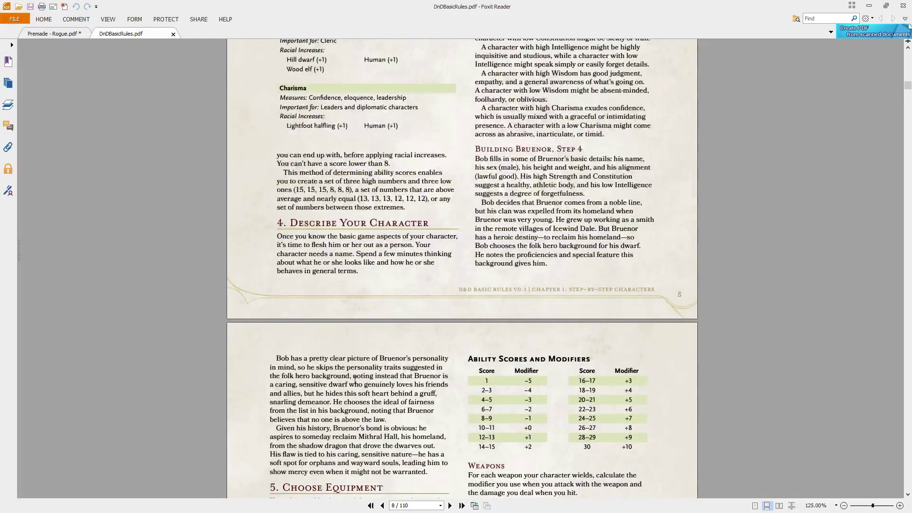
{"action": "scroll", "coordinate": [354, 376], "scroll_direction": "up", "scroll_amount": 5}
{"action": "scroll", "coordinate": [549, 314], "scroll_direction": "up", "scroll_amount": 3}
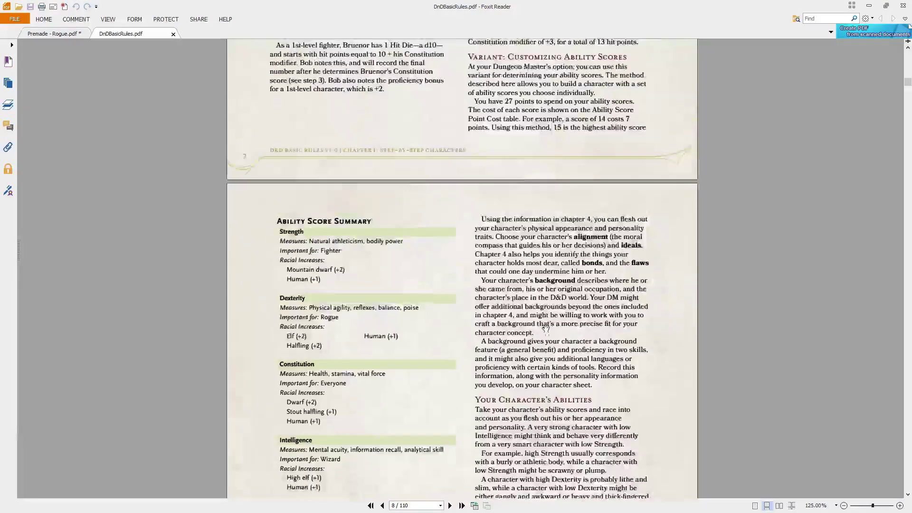
{"action": "scroll", "coordinate": [545, 328], "scroll_direction": "up", "scroll_amount": 5}
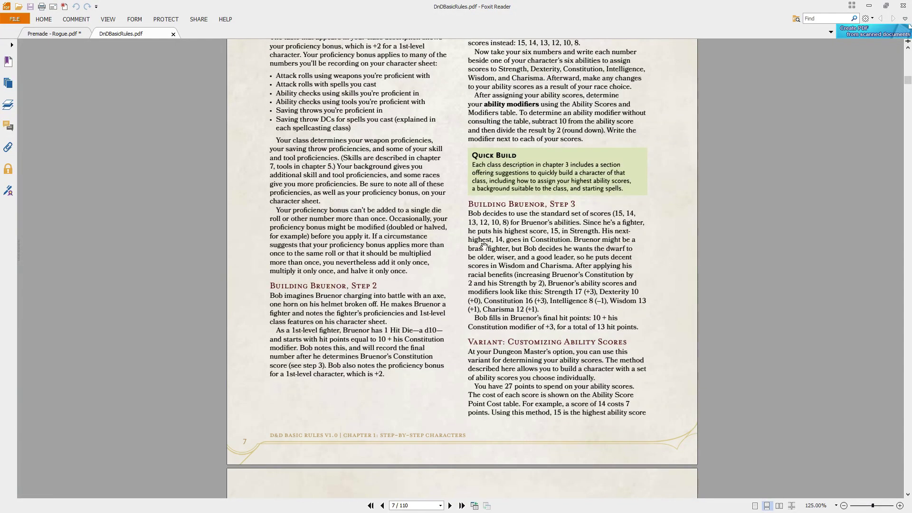
{"action": "scroll", "coordinate": [508, 255], "scroll_direction": "up", "scroll_amount": 1}
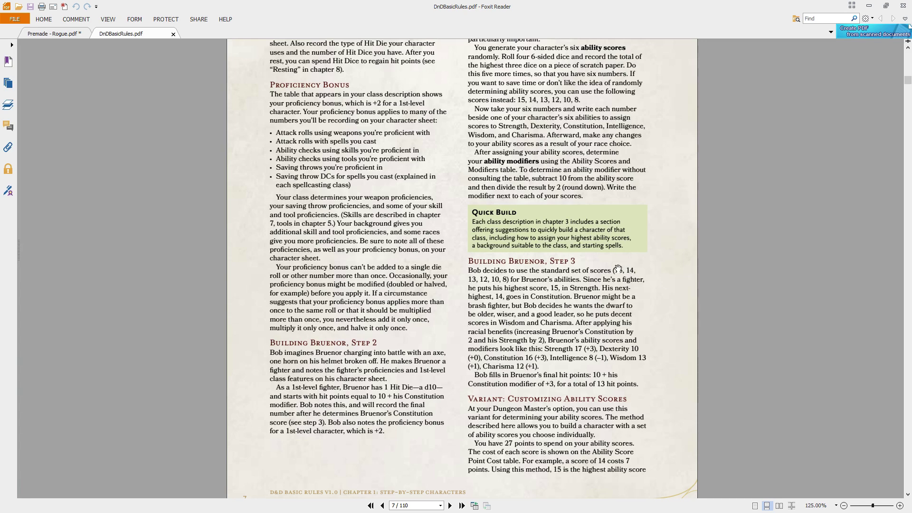
Step: Scroll down to page 9 with the Armor Class rules and Ability Score Point Cost table
{"action": "scroll", "coordinate": [497, 318], "scroll_direction": "down", "scroll_amount": 6}
{"action": "scroll", "coordinate": [497, 318], "scroll_direction": "down", "scroll_amount": 7}
{"action": "scroll", "coordinate": [547, 246], "scroll_direction": "up", "scroll_amount": 4}
{"action": "scroll", "coordinate": [548, 245], "scroll_direction": "down", "scroll_amount": 17}
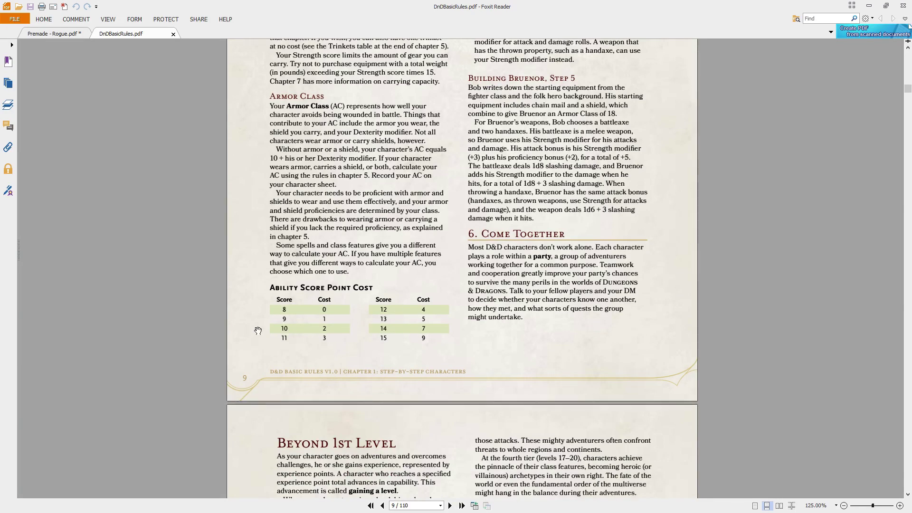
{"action": "scroll", "coordinate": [356, 328], "scroll_direction": "down", "scroll_amount": 1}
{"action": "scroll", "coordinate": [353, 283], "scroll_direction": "down", "scroll_amount": 3}
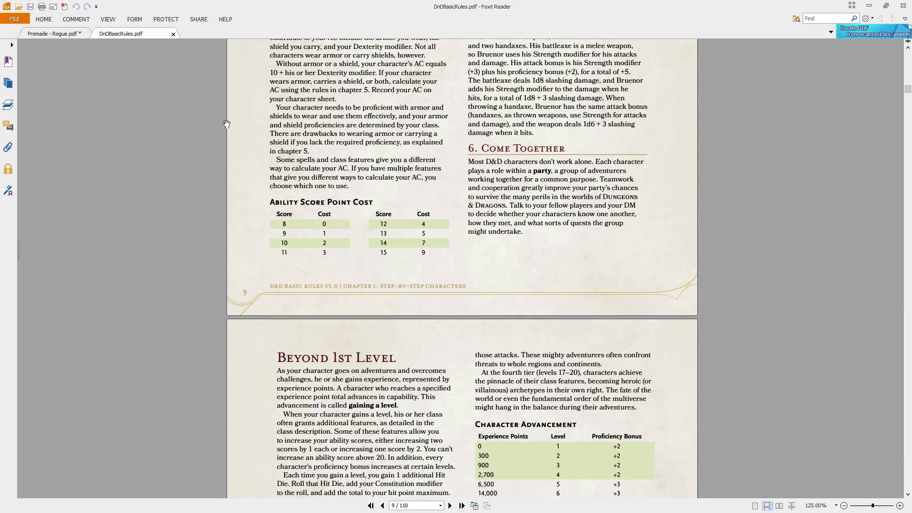
{"action": "left_click", "coordinate": [49, 34]}
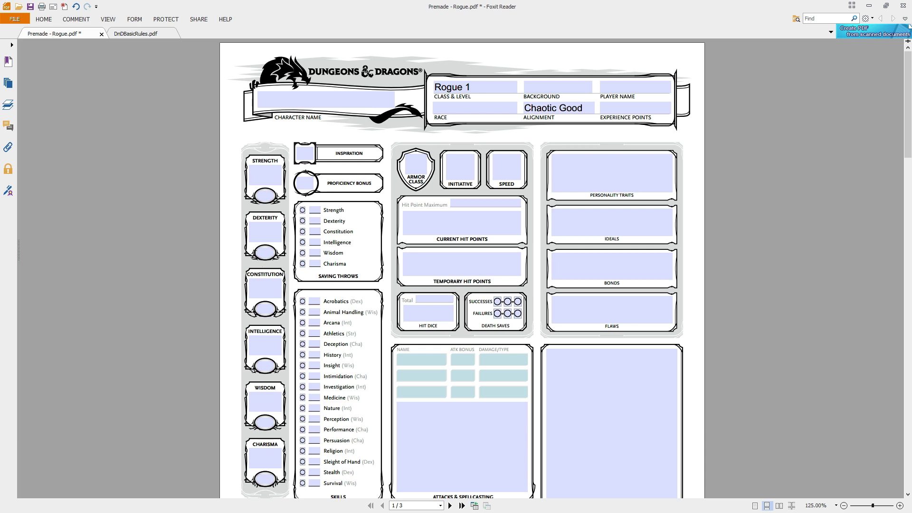
{"action": "scroll", "coordinate": [159, 265], "scroll_direction": "down", "scroll_amount": 1}
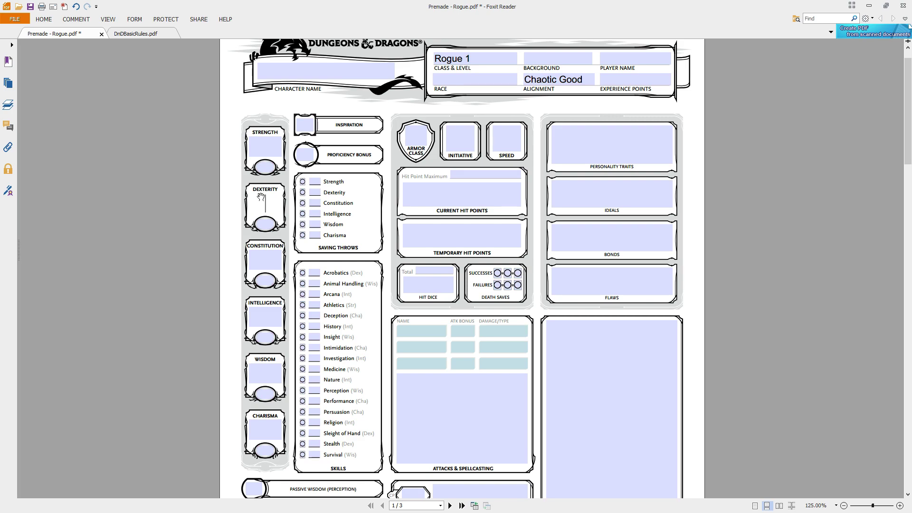
{"action": "key", "text": "ctrl+Tab"}
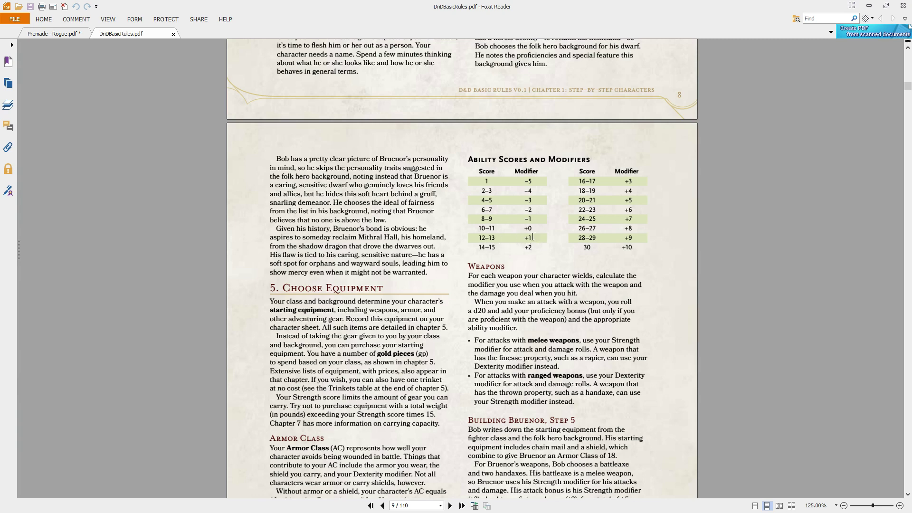
Step: Review page 9's Ability Scores and Modifiers table, then return to the Premade - Rogue sheet
{"action": "scroll", "coordinate": [408, 294], "scroll_direction": "down", "scroll_amount": 5}
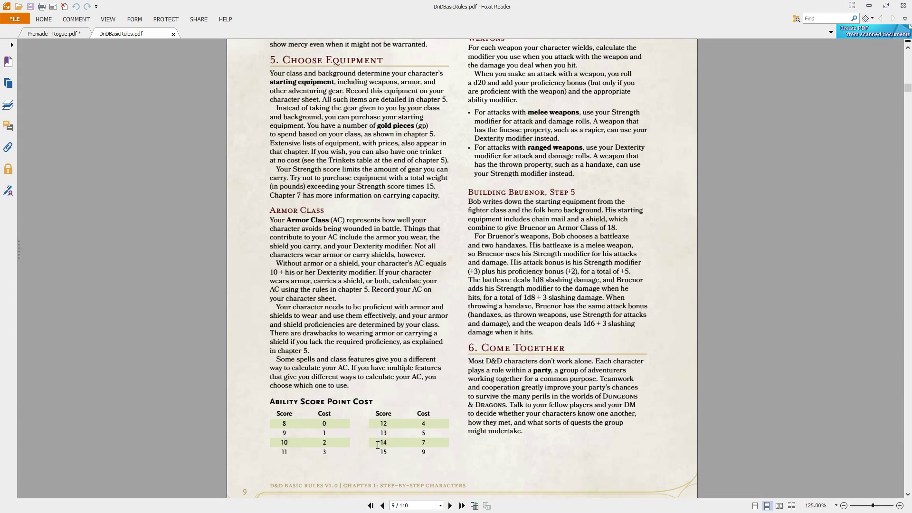
{"action": "scroll", "coordinate": [380, 445], "scroll_direction": "up", "scroll_amount": 4}
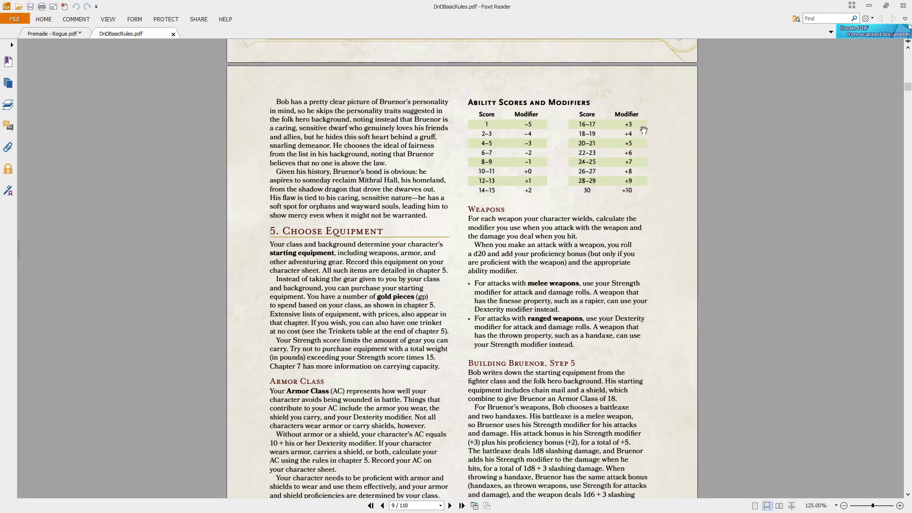
{"action": "scroll", "coordinate": [603, 228], "scroll_direction": "down", "scroll_amount": 1}
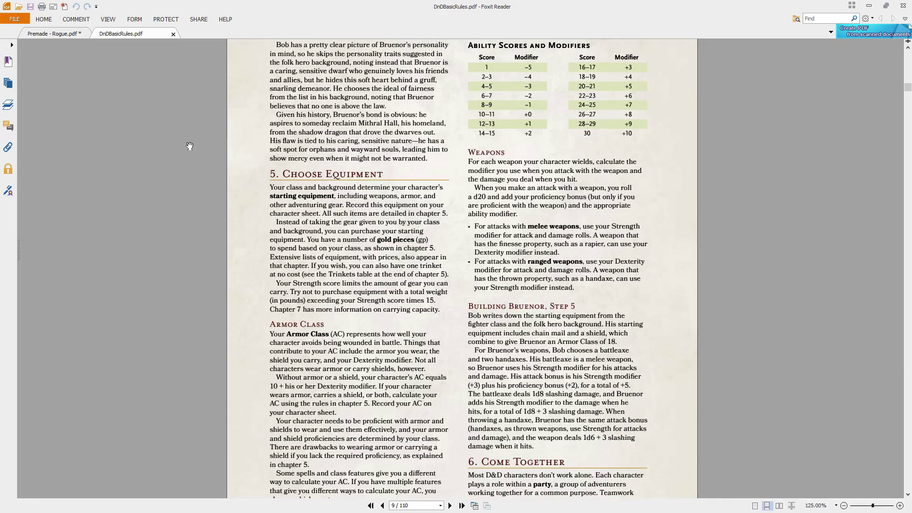
{"action": "left_click", "coordinate": [56, 33]}
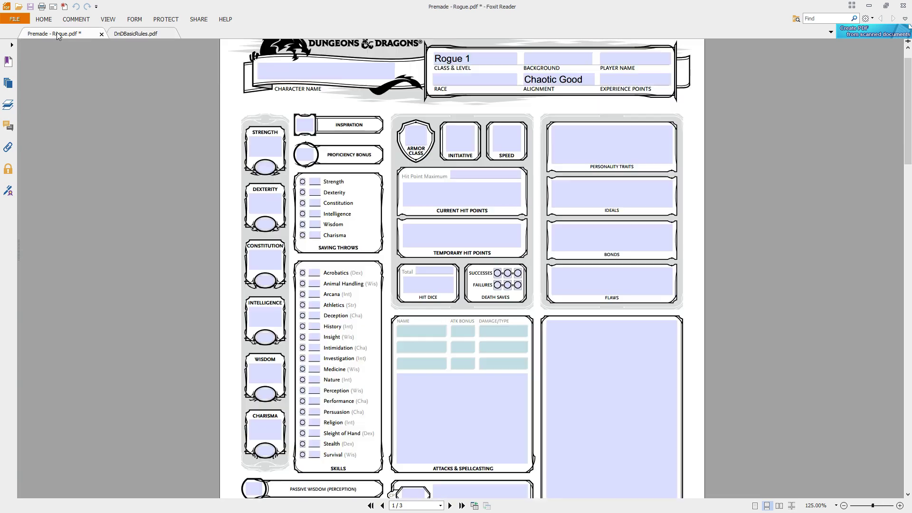
Step: Enter Dexterity 14 and move to Charisma, checking modifiers in the rulebook
{"action": "left_click", "coordinate": [268, 198]}
{"action": "type", "text": "14"}
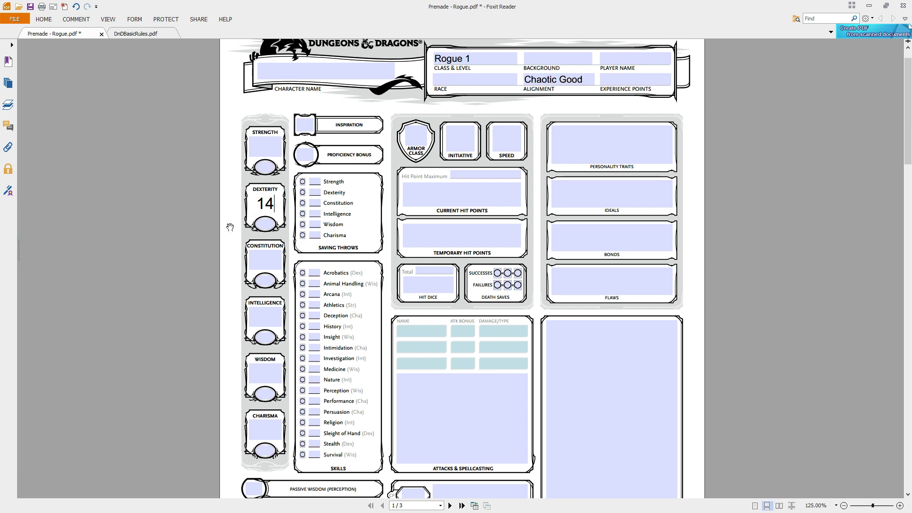
{"action": "left_click", "coordinate": [256, 430]}
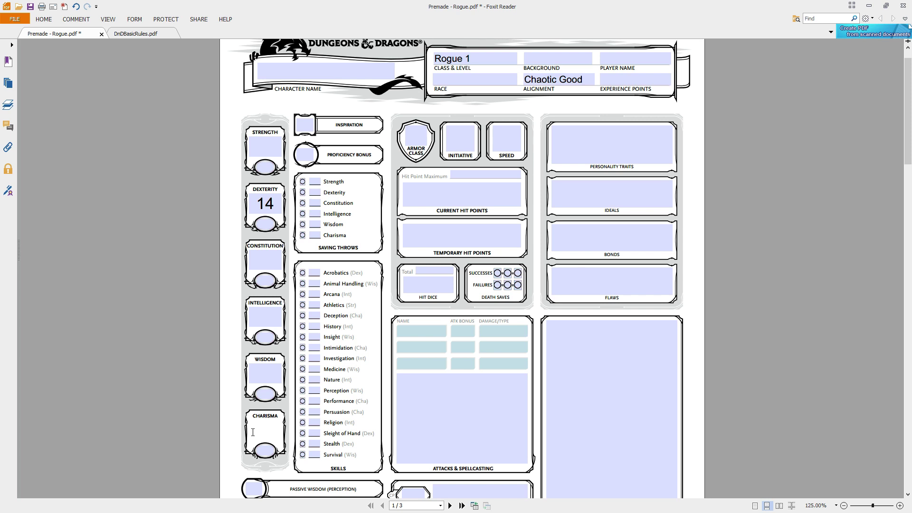
{"action": "key", "text": "alt+Tab"}
{"action": "left_click", "coordinate": [133, 33]}
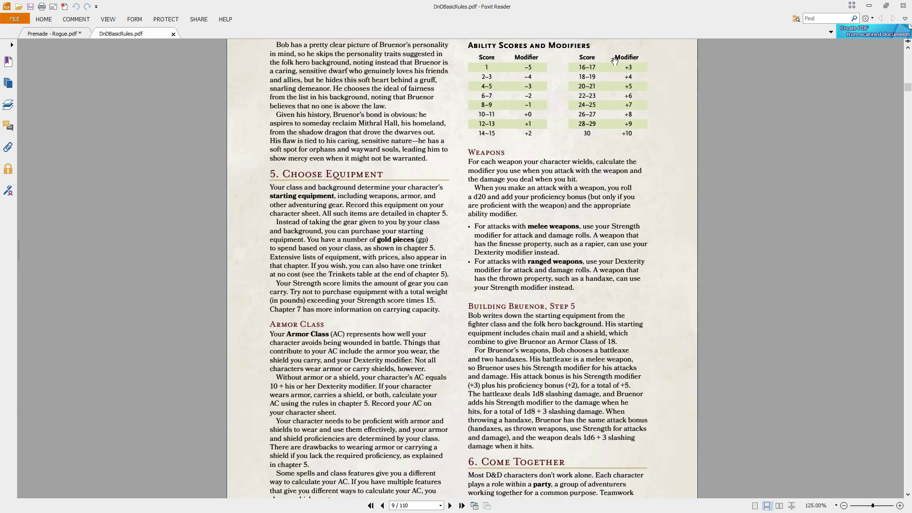
{"action": "scroll", "coordinate": [250, 257], "scroll_direction": "down", "scroll_amount": 3}
{"action": "scroll", "coordinate": [251, 257], "scroll_direction": "down", "scroll_amount": 1}
{"action": "scroll", "coordinate": [211, 276], "scroll_direction": "down", "scroll_amount": 1}
{"action": "scroll", "coordinate": [211, 276], "scroll_direction": "up", "scroll_amount": 1}
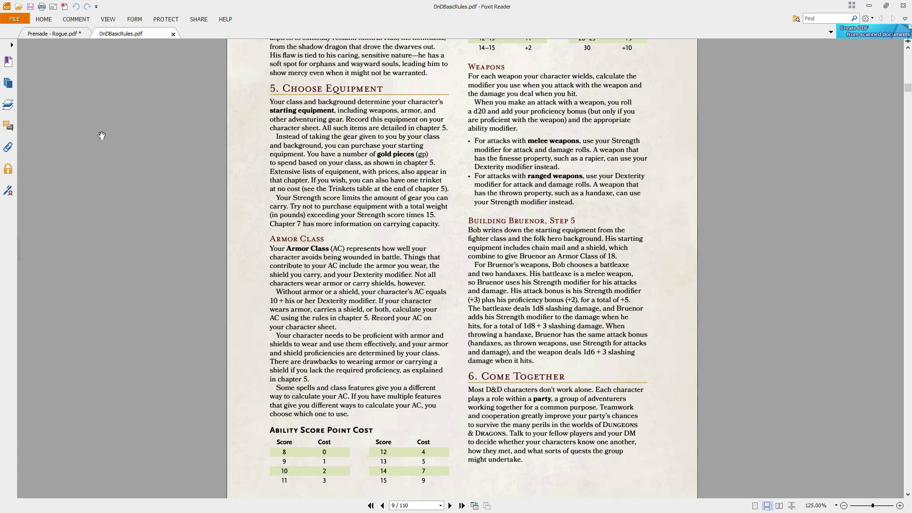
{"action": "left_click", "coordinate": [34, 34]}
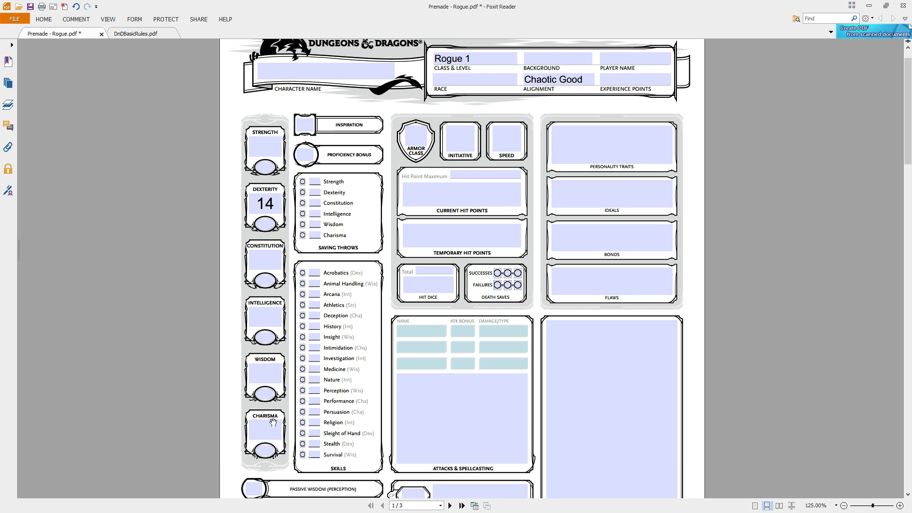
{"action": "left_click", "coordinate": [136, 34]}
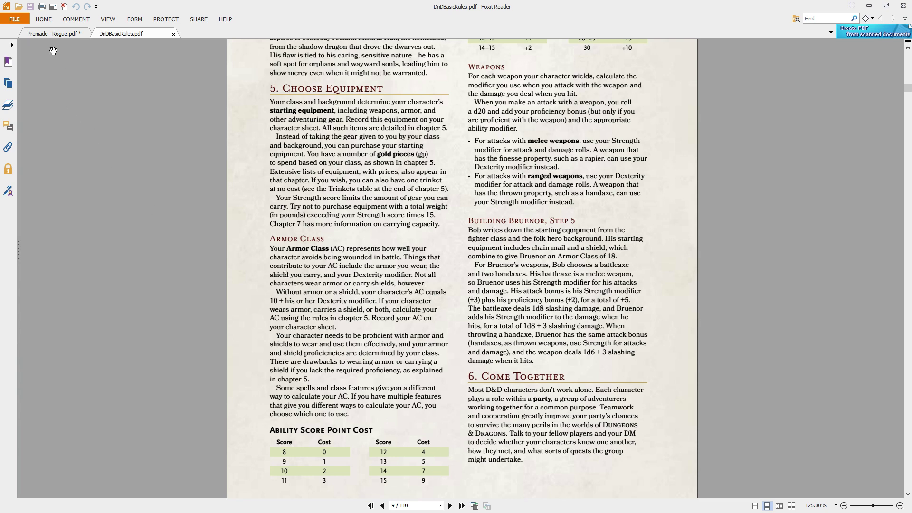
{"action": "left_click", "coordinate": [55, 34]}
Step: Enter Constitution 14, Strength 10, Intelligence 10 and Wisdom 10
{"action": "left_click", "coordinate": [257, 255]}
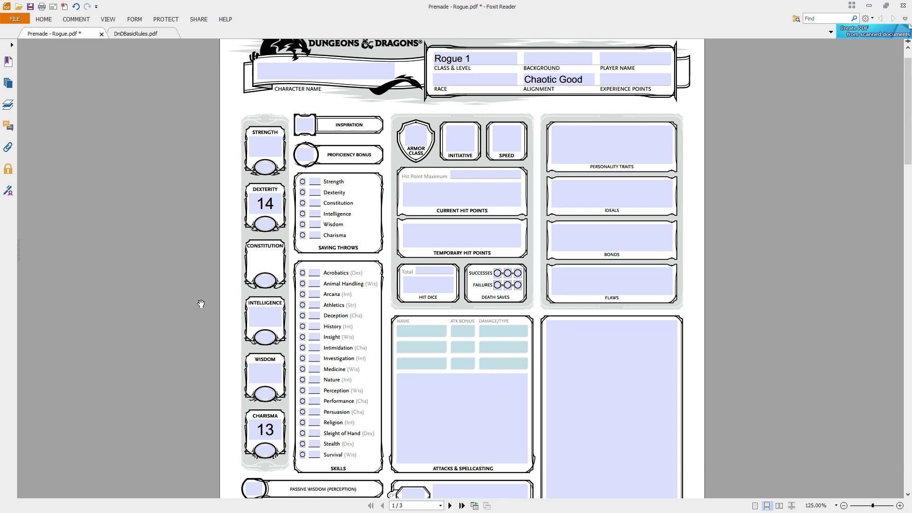
{"action": "type", "text": "14"}
{"action": "left_click", "coordinate": [269, 320]}
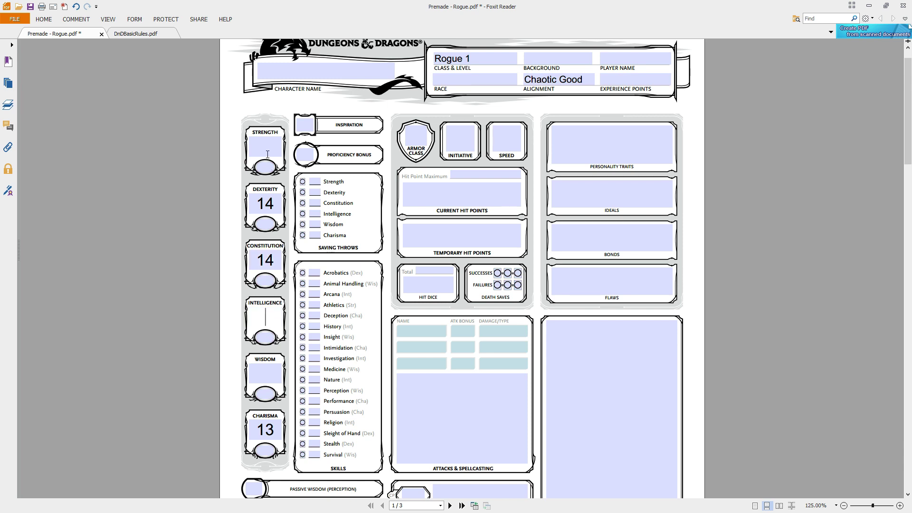
{"action": "left_click", "coordinate": [267, 152]}
{"action": "type", "text": "10"}
{"action": "left_click", "coordinate": [266, 316]}
{"action": "type", "text": "10"}
{"action": "left_click", "coordinate": [265, 368]}
{"action": "type", "text": "10"}
{"action": "left_click", "coordinate": [195, 306]}
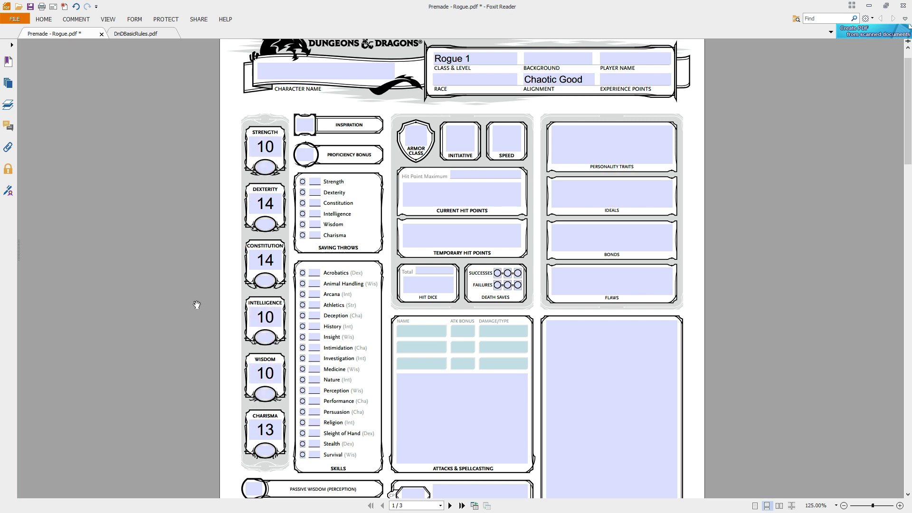
{"action": "left_click", "coordinate": [146, 35]}
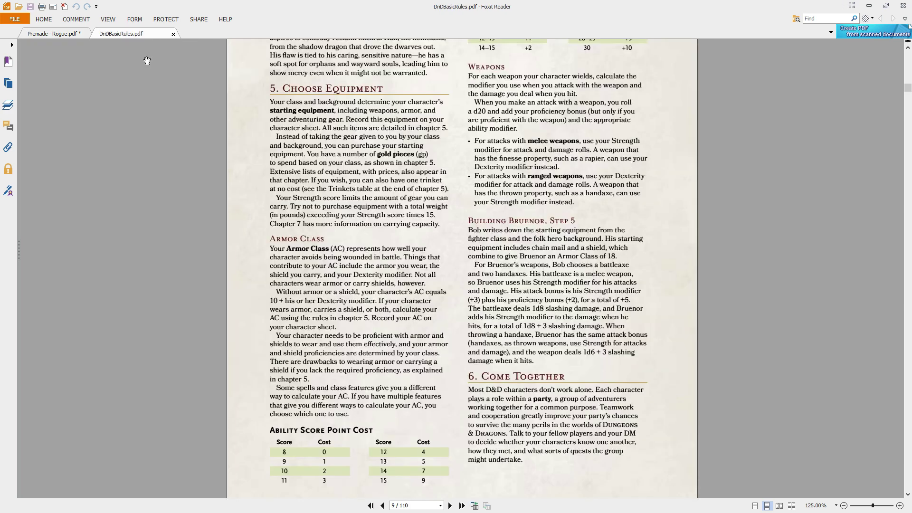
{"action": "left_click", "coordinate": [76, 34]}
{"action": "left_click", "coordinate": [117, 34]}
{"action": "left_click", "coordinate": [68, 32]}
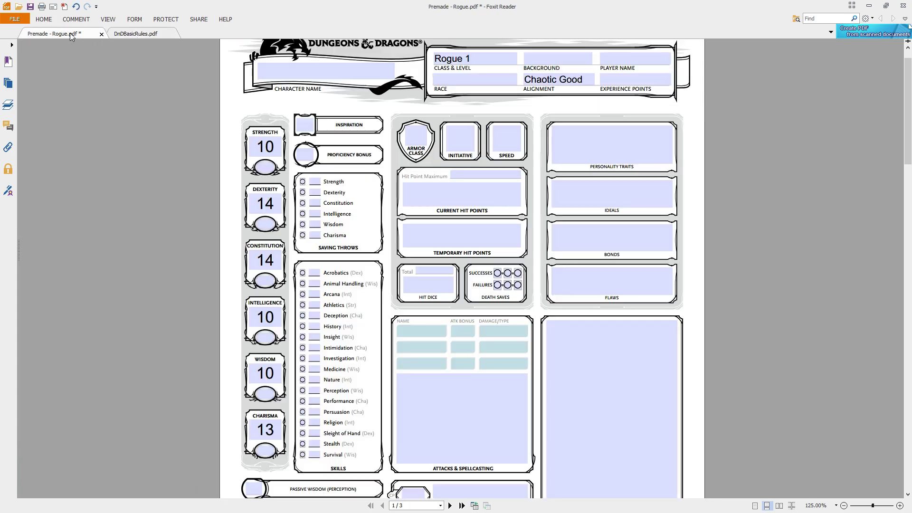
{"action": "left_click", "coordinate": [140, 35]}
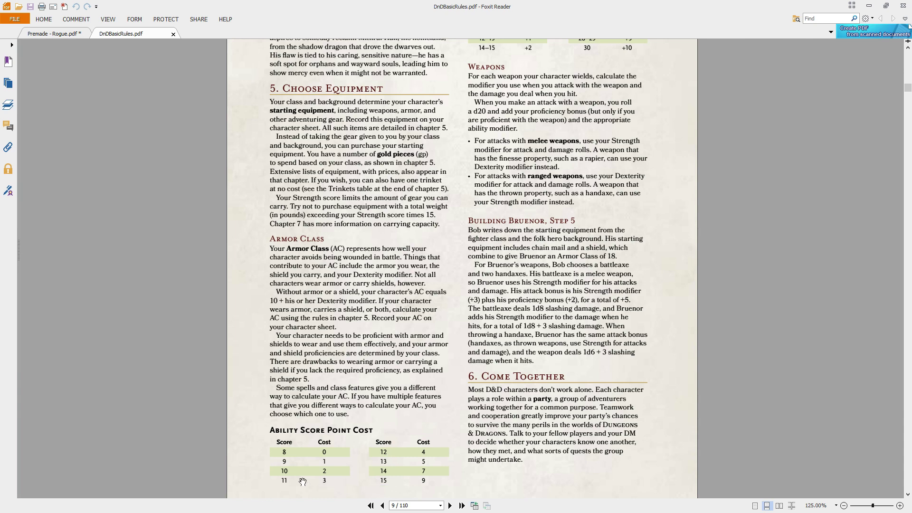
{"action": "left_click", "coordinate": [61, 33]}
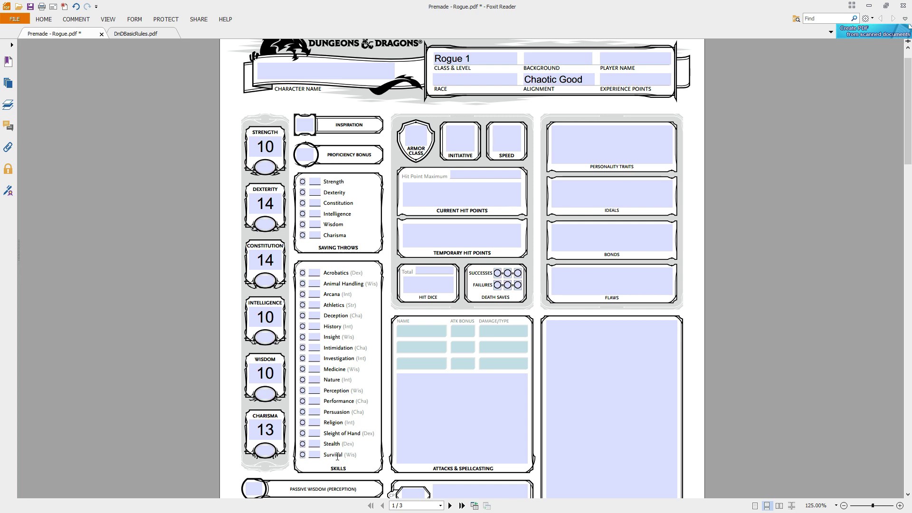
Step: Replace Wisdom 10 with 12, then check the rulebook's point-cost table
{"action": "left_click", "coordinate": [272, 376]}
{"action": "double_click", "coordinate": [272, 377]}
{"action": "type", "text": "12"}
{"action": "left_click", "coordinate": [195, 373]}
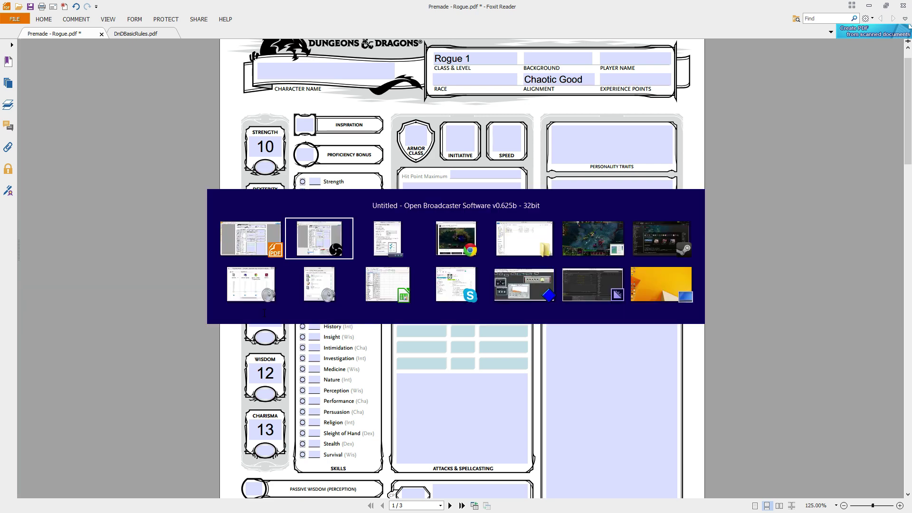
{"action": "left_click", "coordinate": [120, 33]}
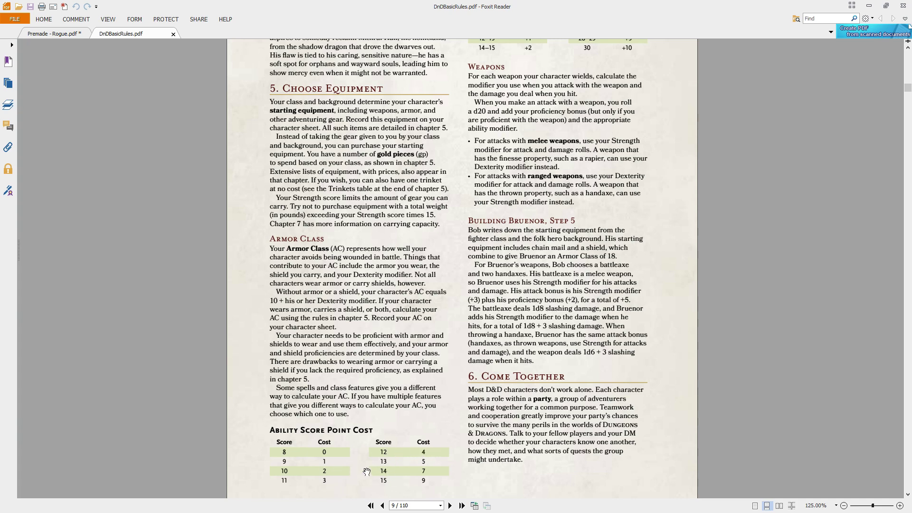
{"action": "left_click", "coordinate": [58, 34]}
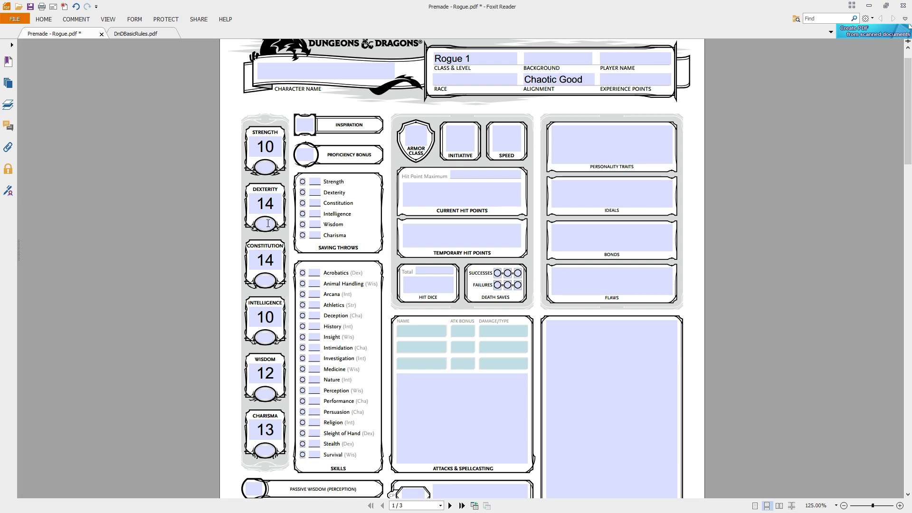
Step: Change Dexterity to 16 and Charisma to 14
{"action": "key", "text": "Tab"}
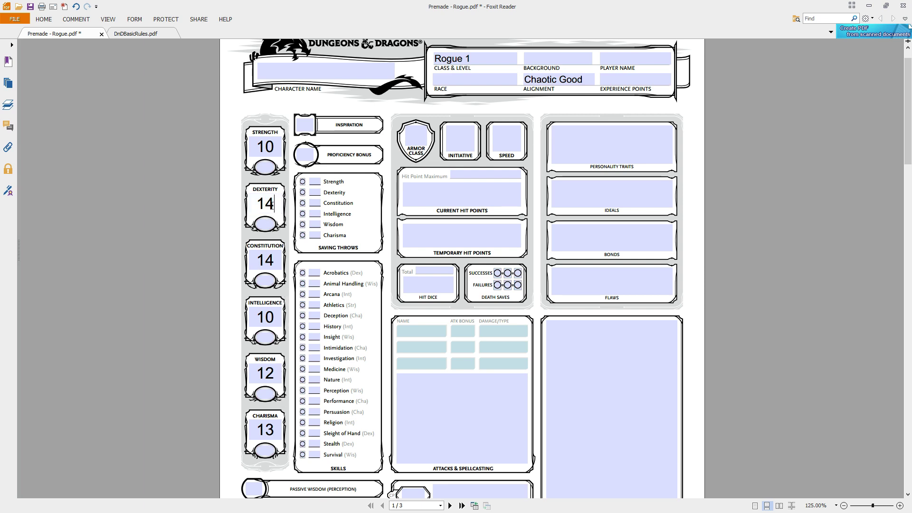
{"action": "key", "text": "BackSpace"}
{"action": "type", "text": "6"}
{"action": "left_click", "coordinate": [276, 435]}
{"action": "key", "text": "BackSpace"}
{"action": "type", "text": "4"}
{"action": "left_click", "coordinate": [220, 348]}
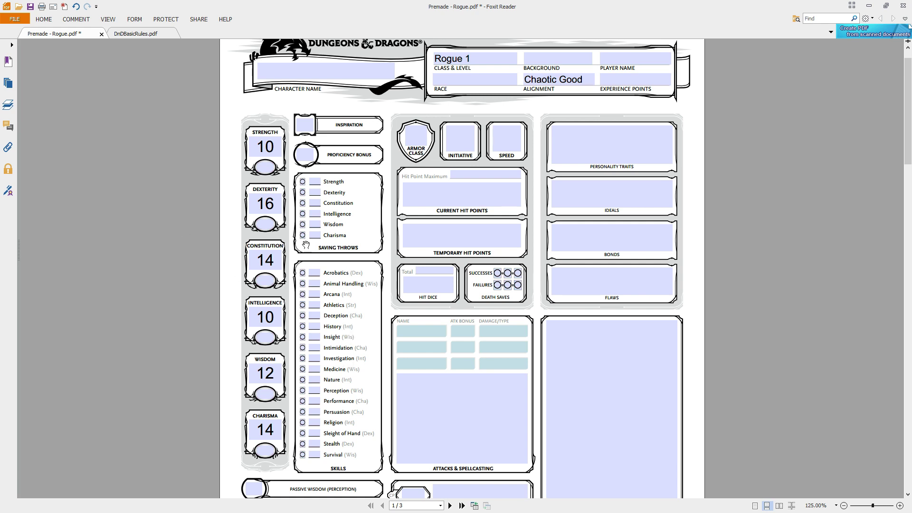
Step: Fill in the ability modifiers: 0, +3, +2, 0, +1, +2 from Strength to Charisma
{"action": "left_click", "coordinate": [268, 167]}
{"action": "type", "text": "0"}
{"action": "left_click", "coordinate": [265, 225]}
{"action": "type", "text": "+3"}
{"action": "left_click", "coordinate": [263, 281]}
{"action": "type", "text": "+2"}
{"action": "left_click", "coordinate": [269, 339]}
{"action": "type", "text": "0"}
{"action": "left_click", "coordinate": [269, 394]}
{"action": "left_click", "coordinate": [267, 449]}
{"action": "type", "text": "+2"}
Step: Look up the Rogue's hit dice in the rulebook's Classes table, then return to the sheet
{"action": "left_click", "coordinate": [135, 34]}
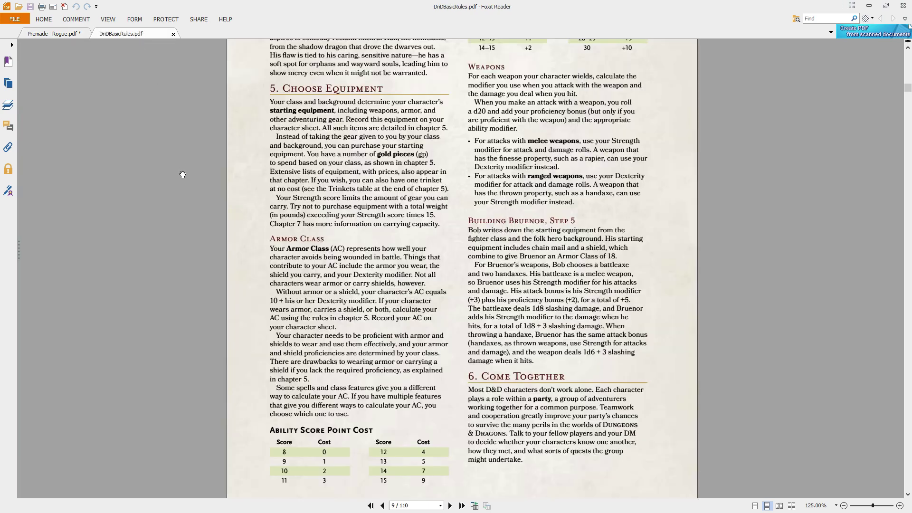
{"action": "scroll", "coordinate": [183, 175], "scroll_direction": "down", "scroll_amount": 20}
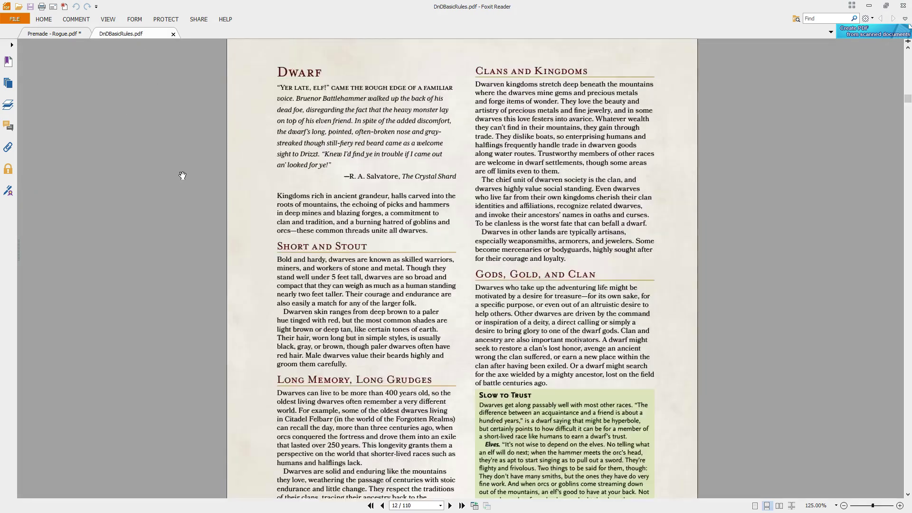
{"action": "scroll", "coordinate": [182, 176], "scroll_direction": "down", "scroll_amount": 20}
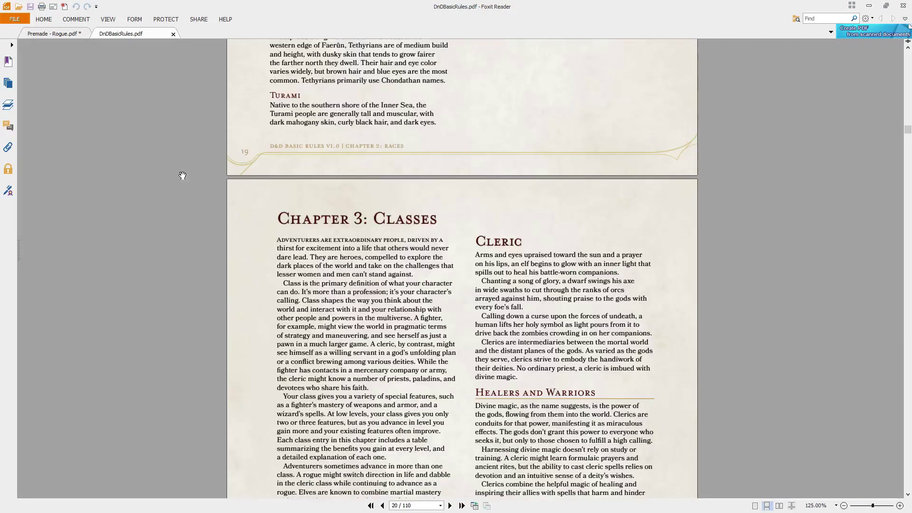
{"action": "scroll", "coordinate": [182, 175], "scroll_direction": "down", "scroll_amount": 20}
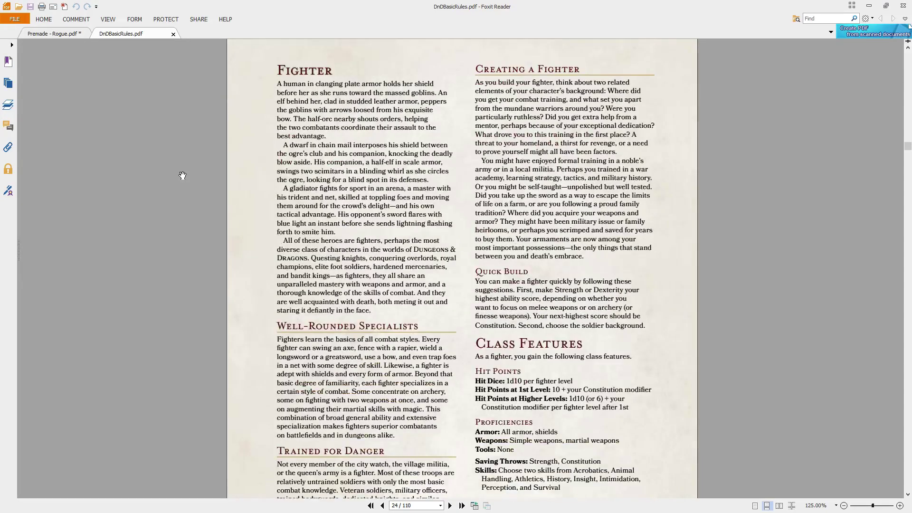
{"action": "scroll", "coordinate": [182, 176], "scroll_direction": "up", "scroll_amount": 20}
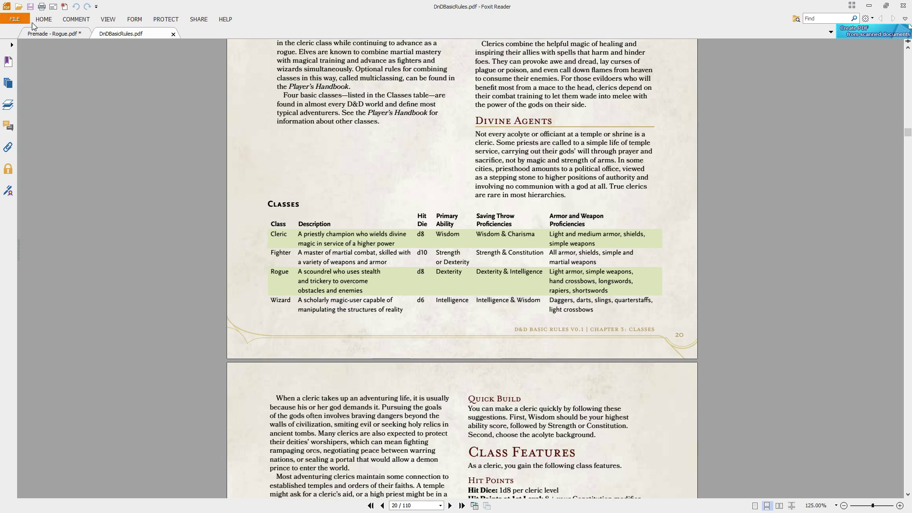
{"action": "left_click", "coordinate": [47, 31]}
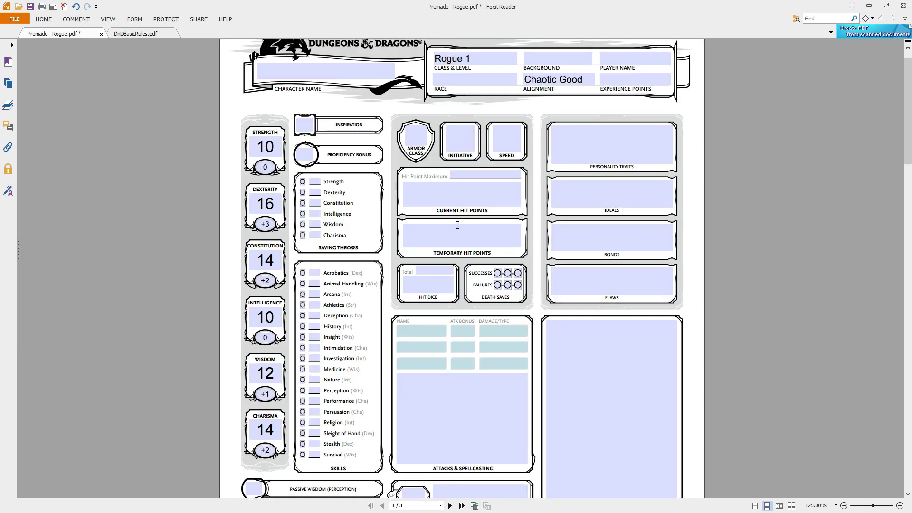
Step: Enter Hit Dice total 1d8 and Hit Point Maximum 10
{"action": "left_click", "coordinate": [432, 271]}
{"action": "type", "text": "1d8"}
{"action": "double_click", "coordinate": [428, 271]}
{"action": "left_click", "coordinate": [487, 175]}
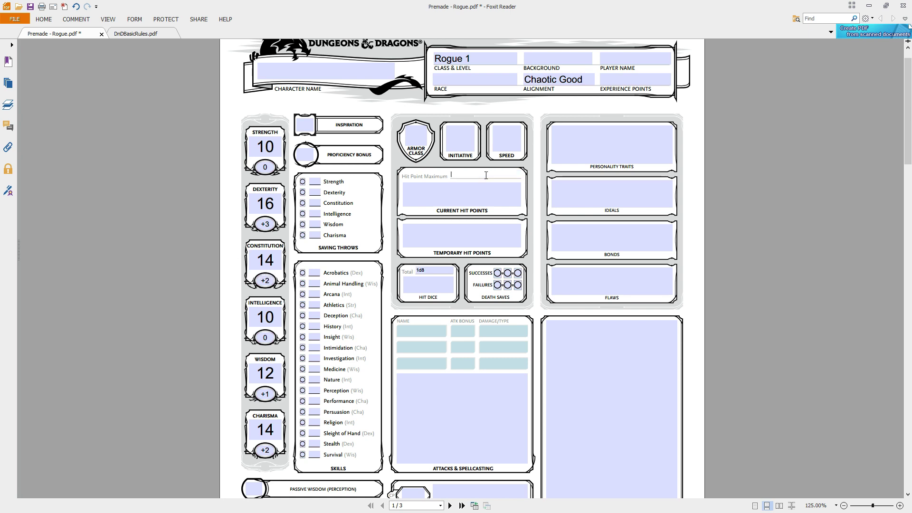
{"action": "left_click", "coordinate": [771, 190]}
Step: Enter +2 as the Proficiency Bonus and +3 as Initiative
{"action": "scroll", "coordinate": [115, 217], "scroll_direction": "down", "scroll_amount": 1}
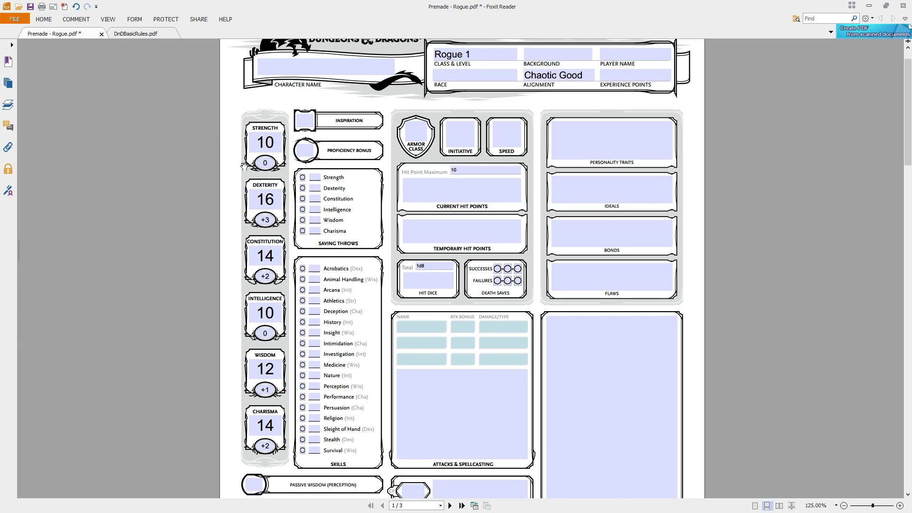
{"action": "scroll", "coordinate": [204, 171], "scroll_direction": "up", "scroll_amount": 2}
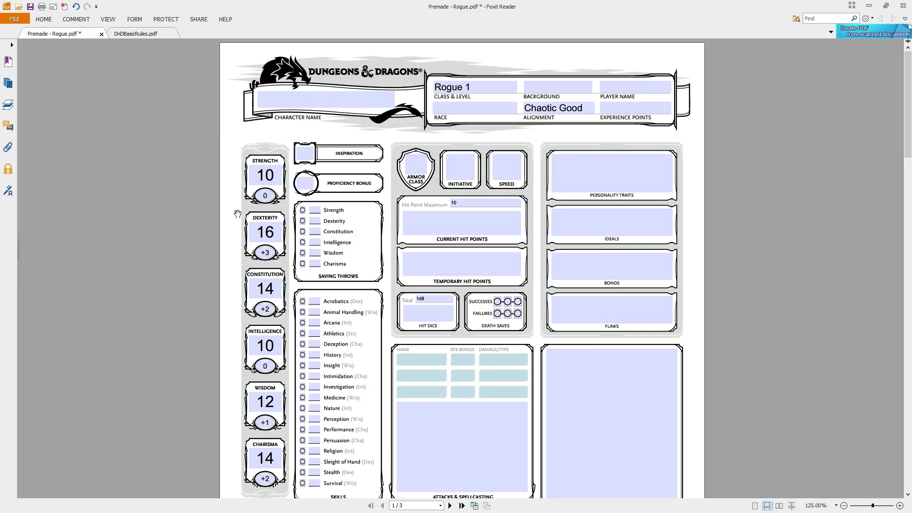
{"action": "left_click", "coordinate": [301, 182]}
{"action": "type", "text": "+2"}
{"action": "left_click", "coordinate": [475, 165]}
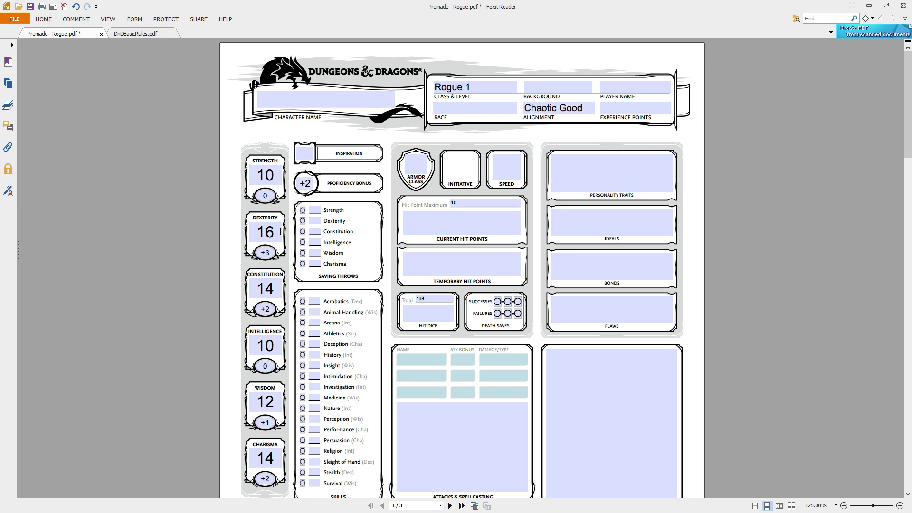
{"action": "type", "text": "+3"}
Step: Look up the Halfling Traits in the basic rules and enter a Speed of 25
{"action": "key", "text": "ctrl+Tab"}
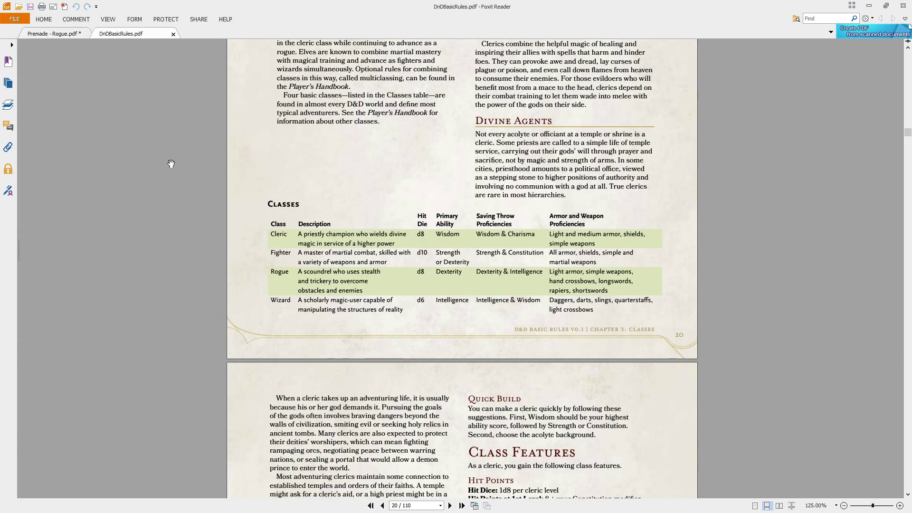
{"action": "scroll", "coordinate": [171, 163], "scroll_direction": "up", "scroll_amount": 20}
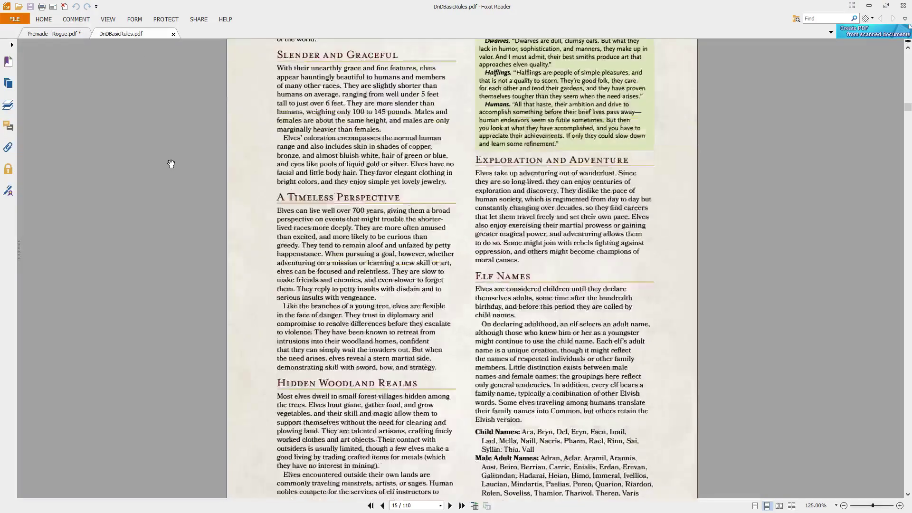
{"action": "scroll", "coordinate": [171, 163], "scroll_direction": "down", "scroll_amount": 15}
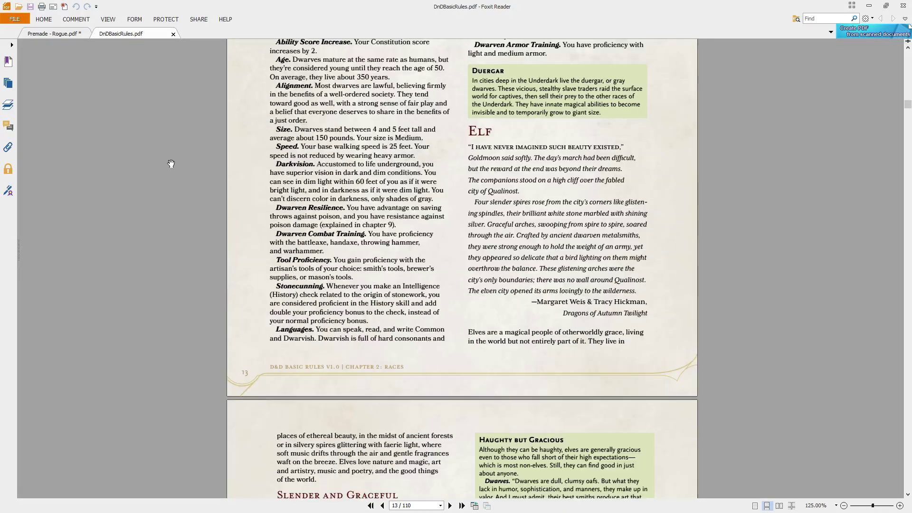
{"action": "scroll", "coordinate": [171, 164], "scroll_direction": "down", "scroll_amount": 12}
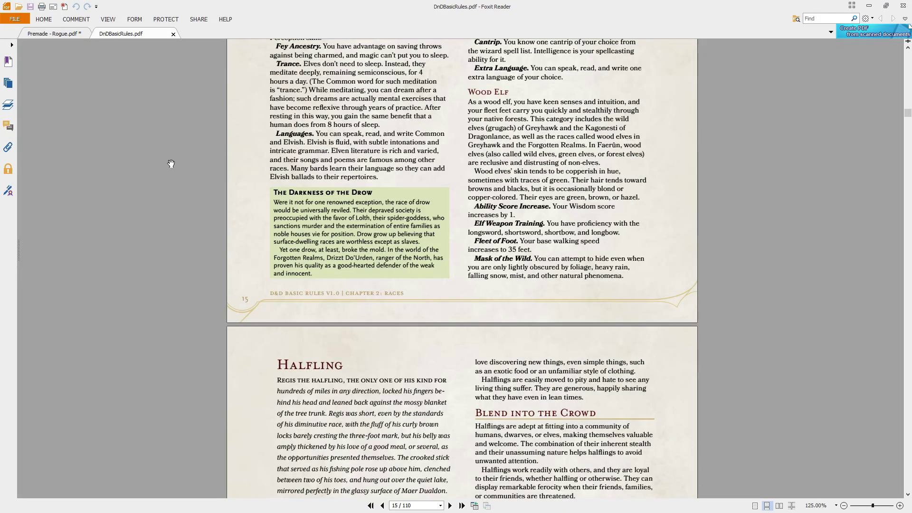
{"action": "scroll", "coordinate": [171, 163], "scroll_direction": "down", "scroll_amount": 10}
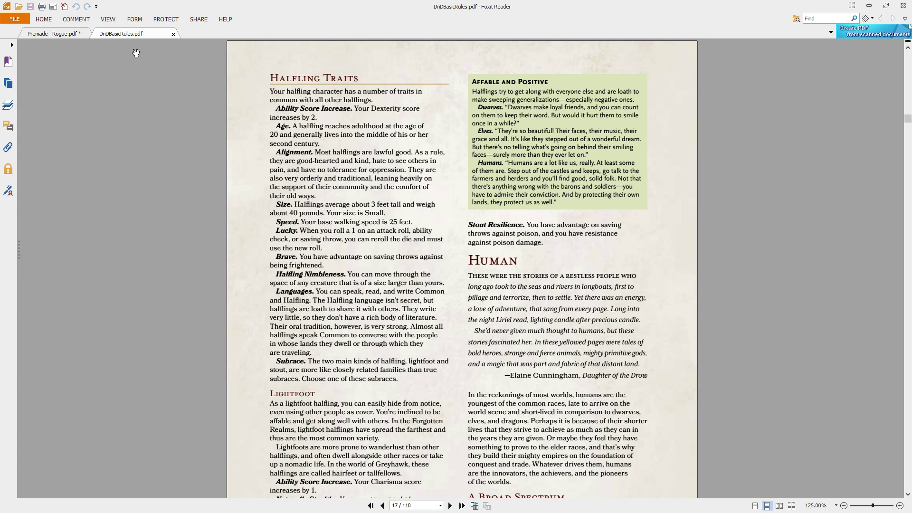
{"action": "left_click", "coordinate": [57, 33]}
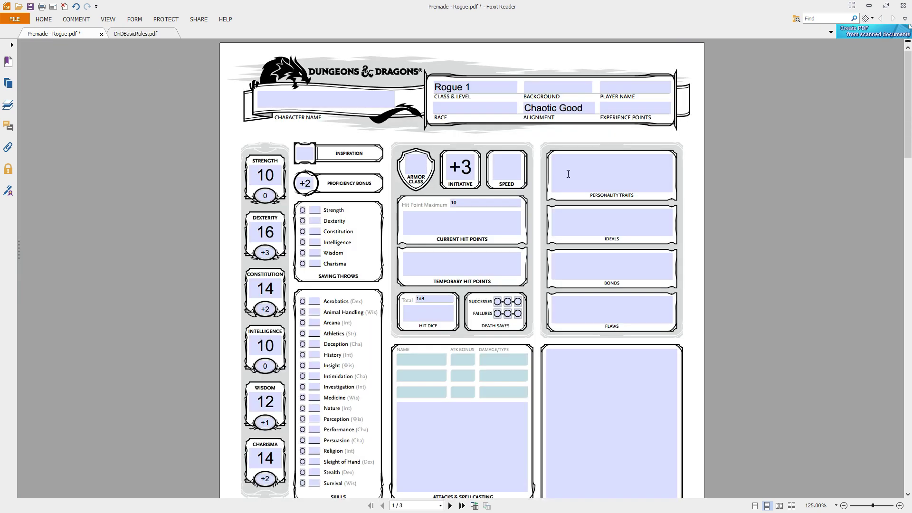
{"action": "left_click", "coordinate": [136, 34]}
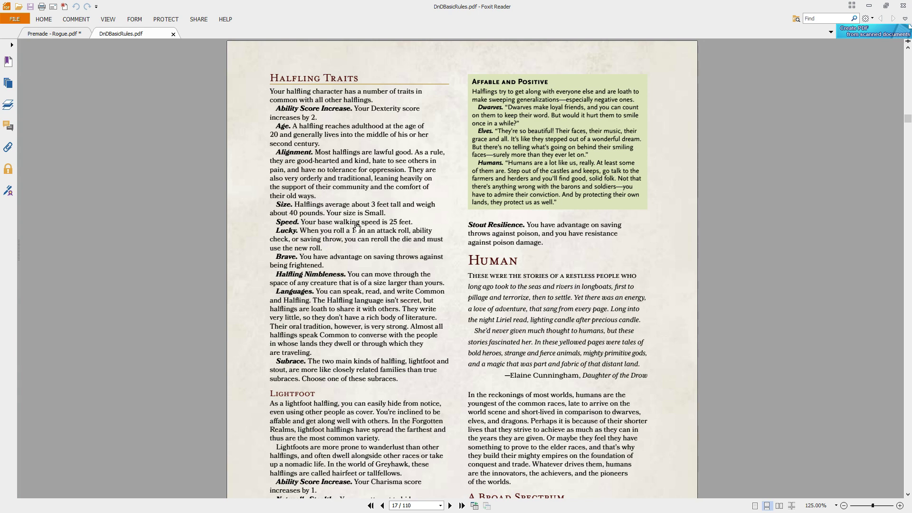
{"action": "left_click", "coordinate": [52, 35]}
{"action": "left_click", "coordinate": [505, 161]}
{"action": "type", "text": "25"}
{"action": "left_click", "coordinate": [173, 235]}
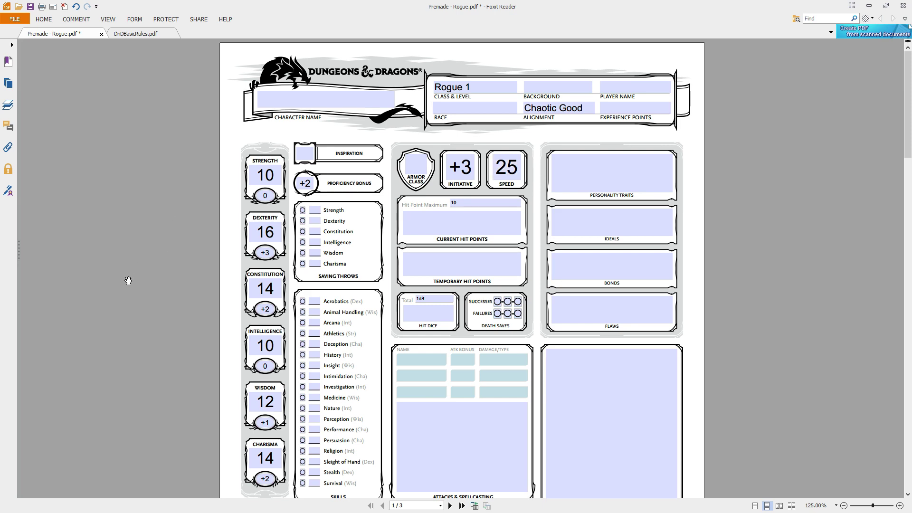
Step: Add the Lucky trait (re-roll 1's on attacks, ability checks and saving throws) to Features & Traits
{"action": "scroll", "coordinate": [157, 257], "scroll_direction": "down", "scroll_amount": 10}
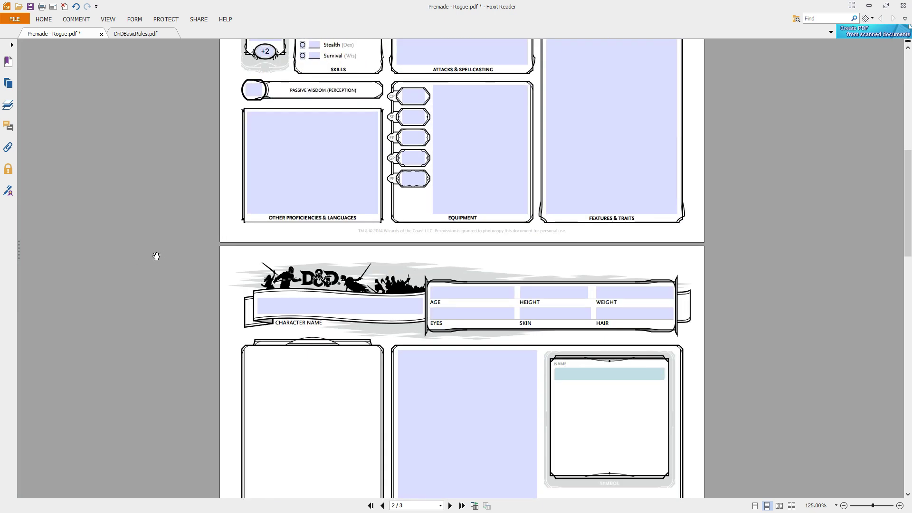
{"action": "scroll", "coordinate": [224, 295], "scroll_direction": "up", "scroll_amount": 9}
{"action": "left_click", "coordinate": [132, 32]}
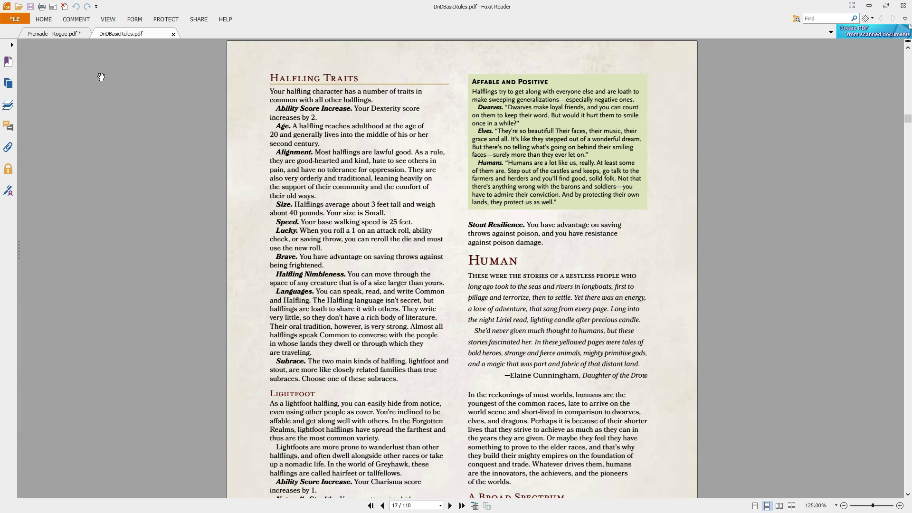
{"action": "left_click", "coordinate": [55, 35]}
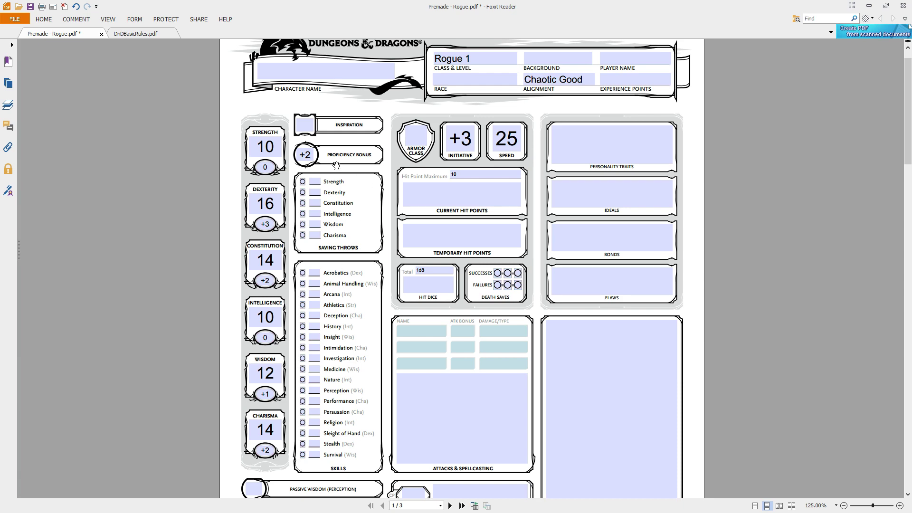
{"action": "left_click", "coordinate": [133, 33]}
{"action": "left_click", "coordinate": [85, 34]}
{"action": "left_click", "coordinate": [605, 351]}
{"action": "type", "text": "Lucky (Re-roll 1's on attacks, abiliti"}
{"action": "key", "text": "BackSpace"}
{"action": "type", "text": "y che"}
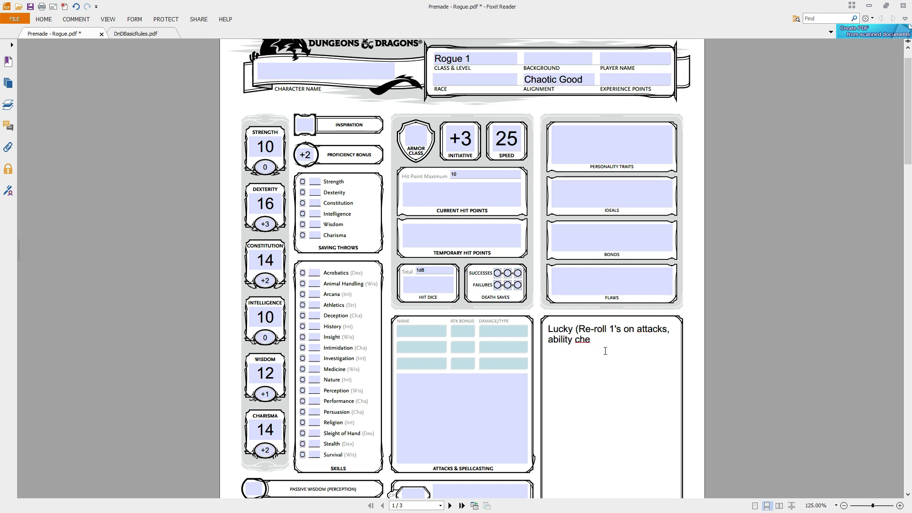
{"action": "type", "text": "cks, and saving"}
{"action": "type", "text": " thow"}
{"action": "type", "text": "s"}
{"action": "key", "text": "BackSpace"}
{"action": "key", "text": "BackSpace"}
{"action": "key", "text": "BackSpace"}
{"action": "type", "text": "rows -- basical"}
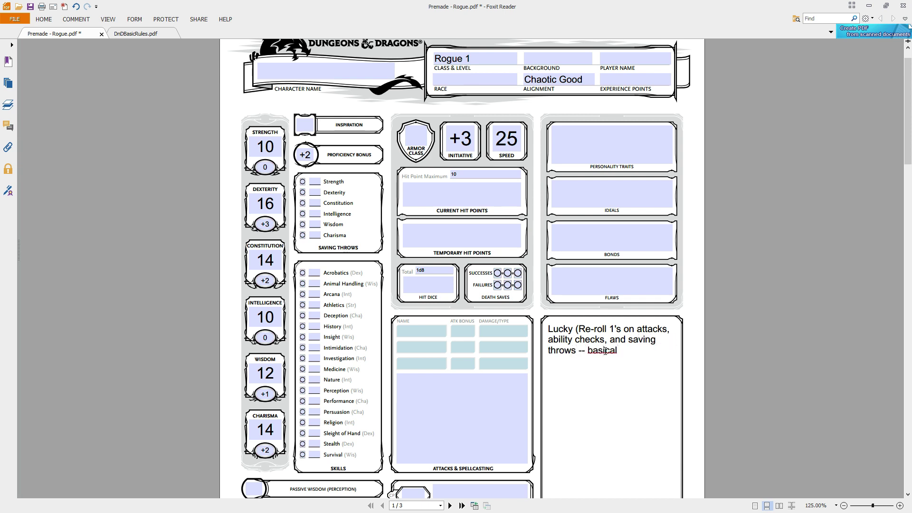
{"action": "type", "text": "ly all d20 rolls!)"}
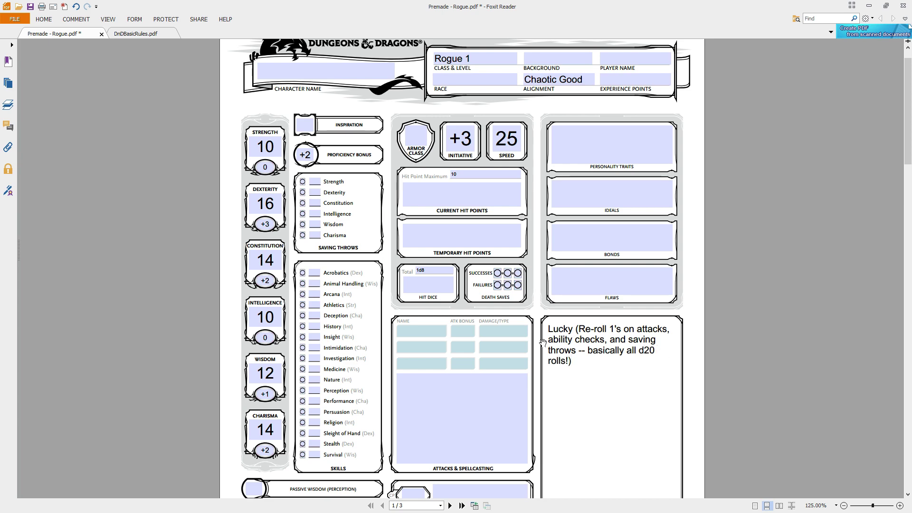
Step: Check the halfling traits in the rules and add 'Brave (Advantage vs Fear)'
{"action": "left_click", "coordinate": [152, 34]}
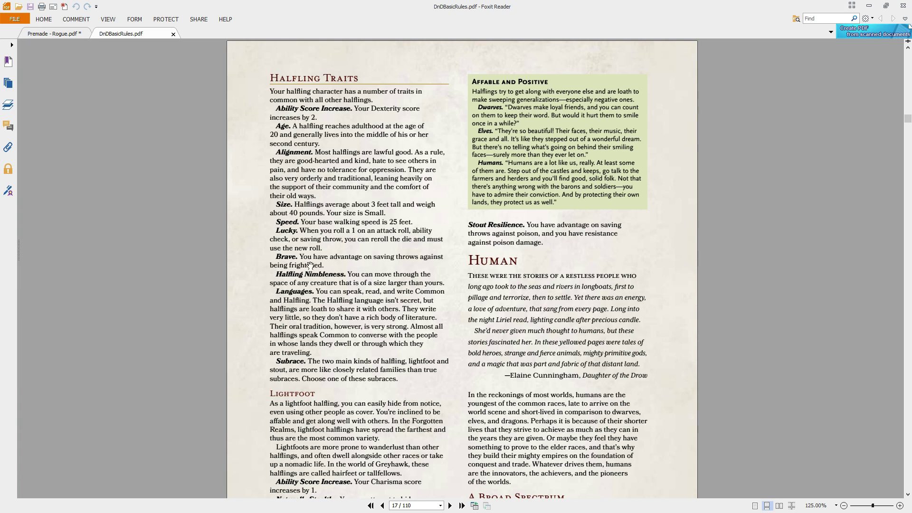
{"action": "left_click", "coordinate": [57, 33]}
{"action": "left_click", "coordinate": [579, 400]}
{"action": "type", "text": "Brave (Advanta"}
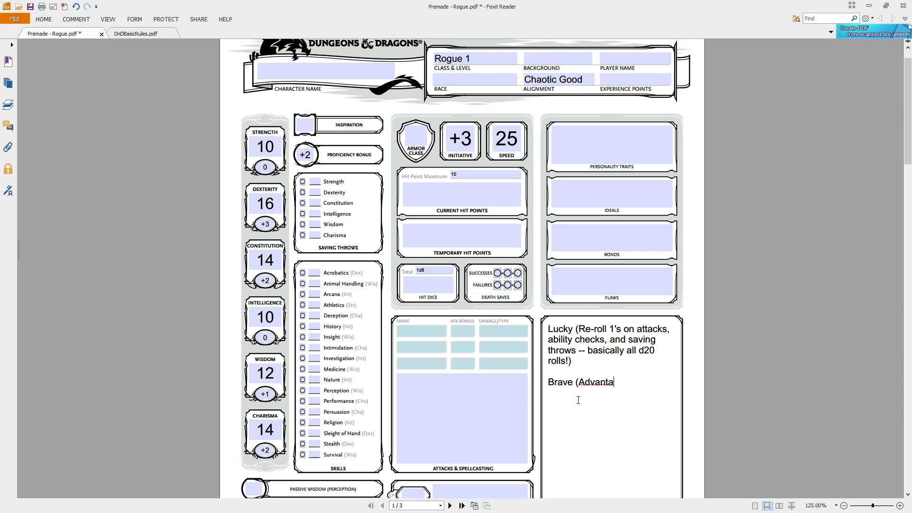
{"action": "type", "text": "ge vs Fear"}
Step: Add Halfling Nimbleness (move through creatures bigger than you) and fix the 'Nimbless' typo
{"action": "left_click", "coordinate": [146, 35]}
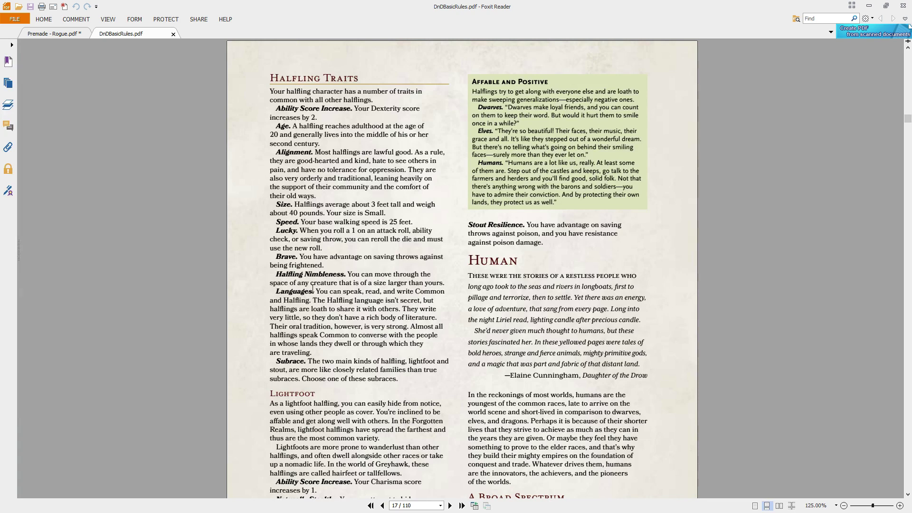
{"action": "left_click", "coordinate": [49, 35]}
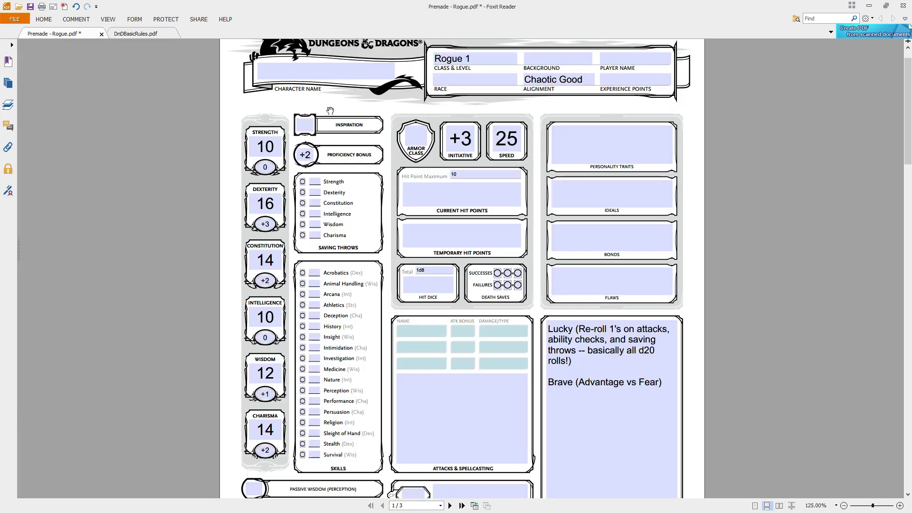
{"action": "type", "text": "Halfli"}
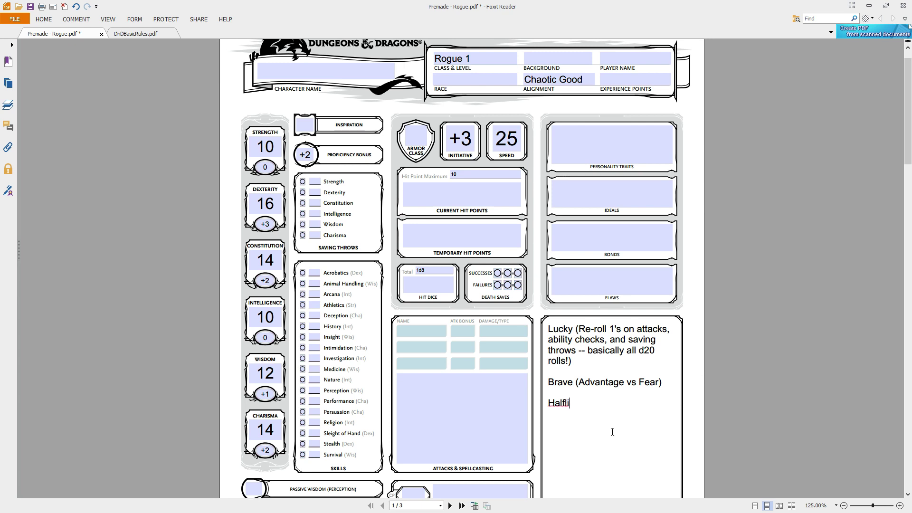
{"action": "type", "text": "ng Nimbless (Move through"}
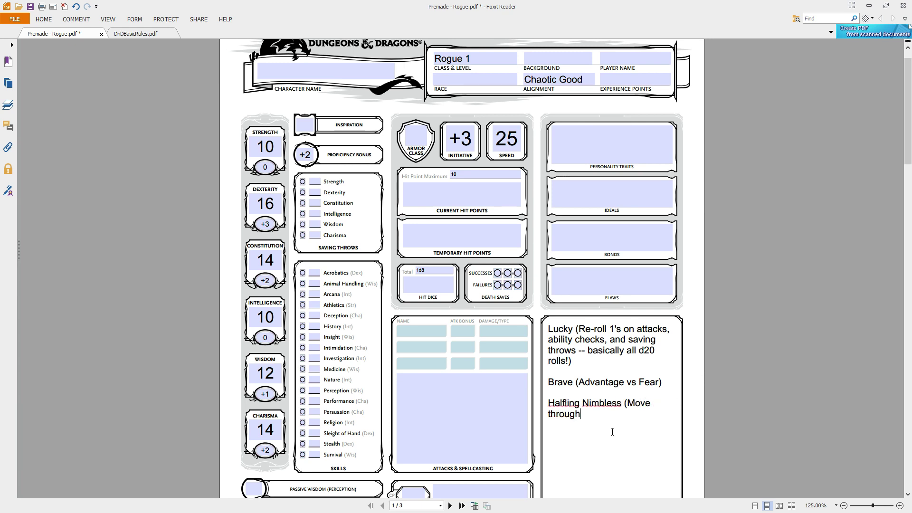
{"action": "type", "text": " other creatures "}
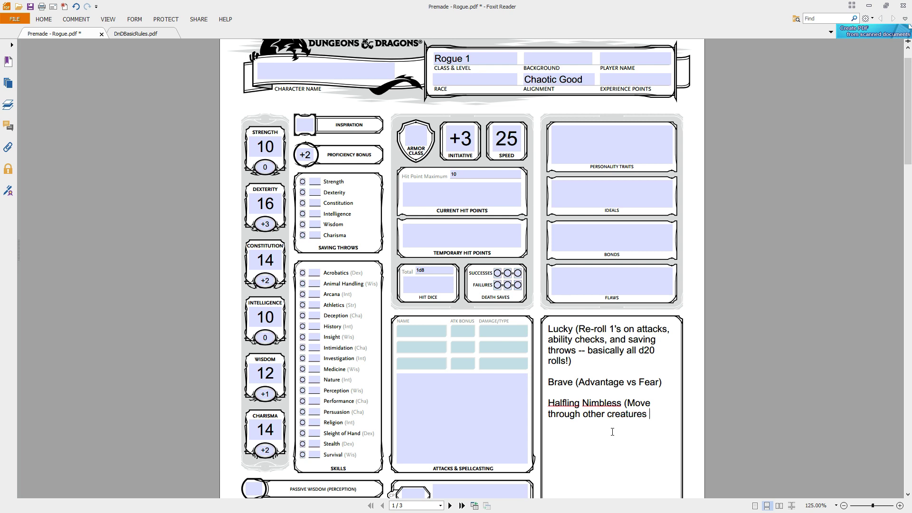
{"action": "type", "text": "beger than you."}
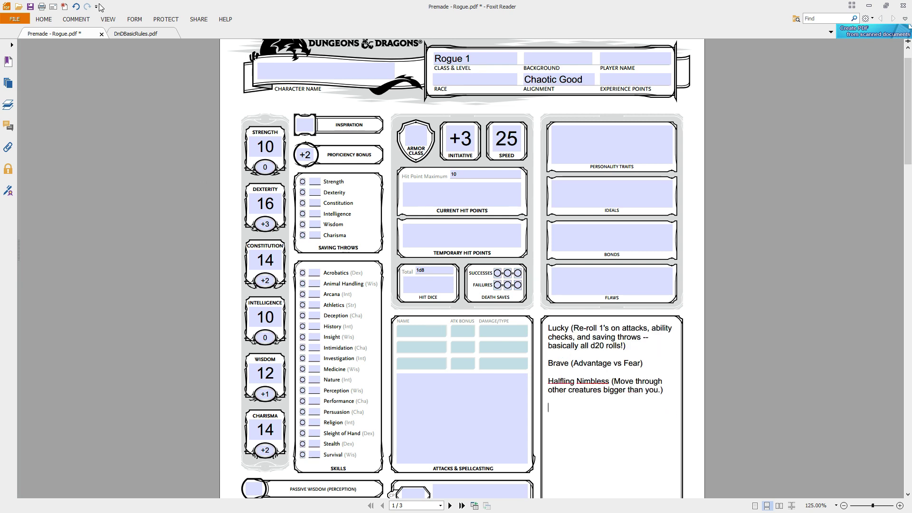
{"action": "left_click", "coordinate": [128, 32]}
{"action": "left_click", "coordinate": [56, 34]}
{"action": "left_click", "coordinate": [596, 381]}
{"action": "type", "text": "n"}
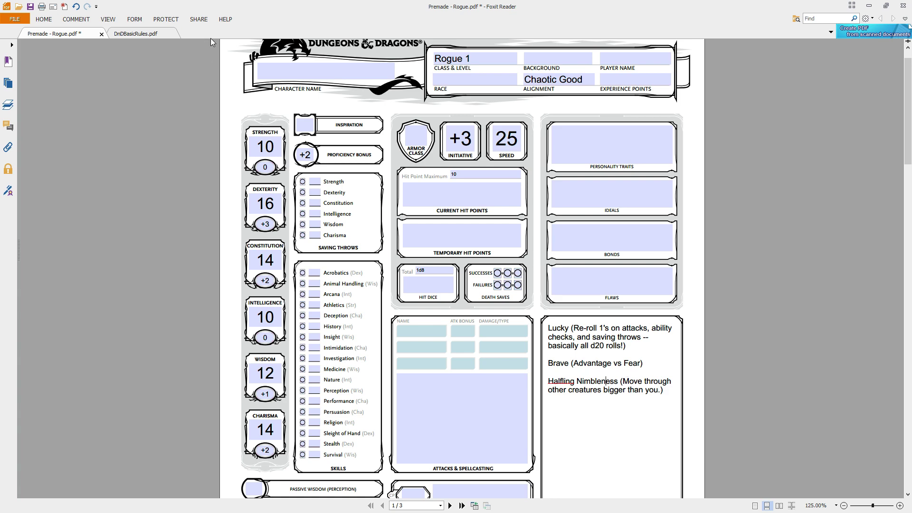
Step: List 'Halfling, Common' under Other Proficiencies & Languages
{"action": "left_click", "coordinate": [132, 35]}
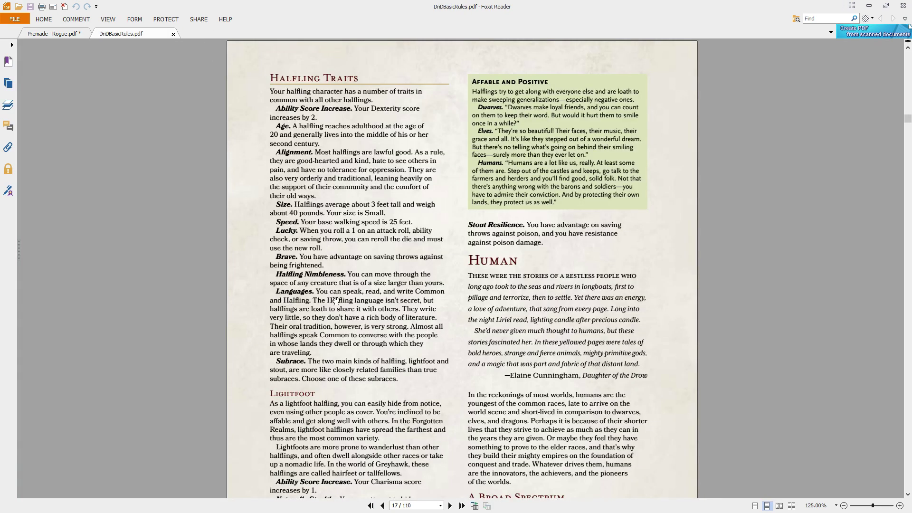
{"action": "left_click", "coordinate": [72, 35]}
{"action": "scroll", "coordinate": [307, 371], "scroll_direction": "down", "scroll_amount": 5}
{"action": "left_click", "coordinate": [307, 371]}
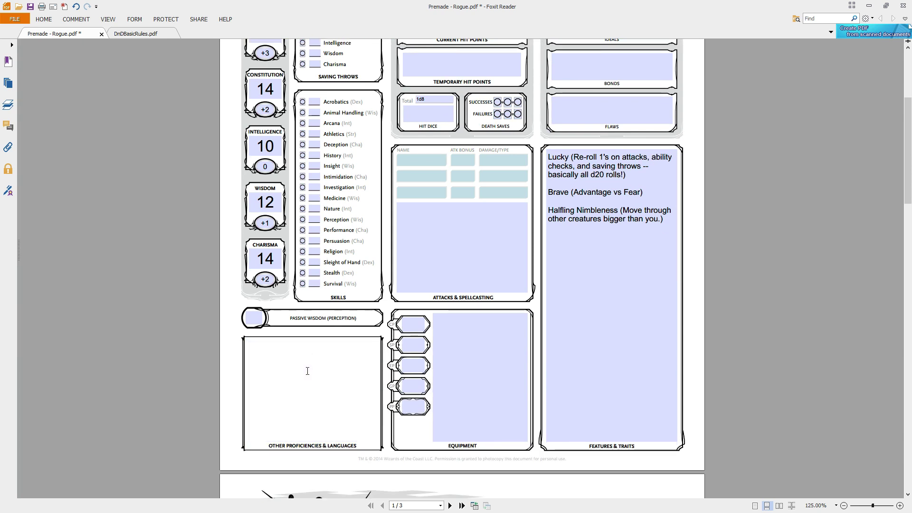
{"action": "type", "text": "Halfling, Common"}
Step: Check the halfling subraces in the rules and enter Lightfoot Halfling as the race
{"action": "left_click", "coordinate": [159, 34]}
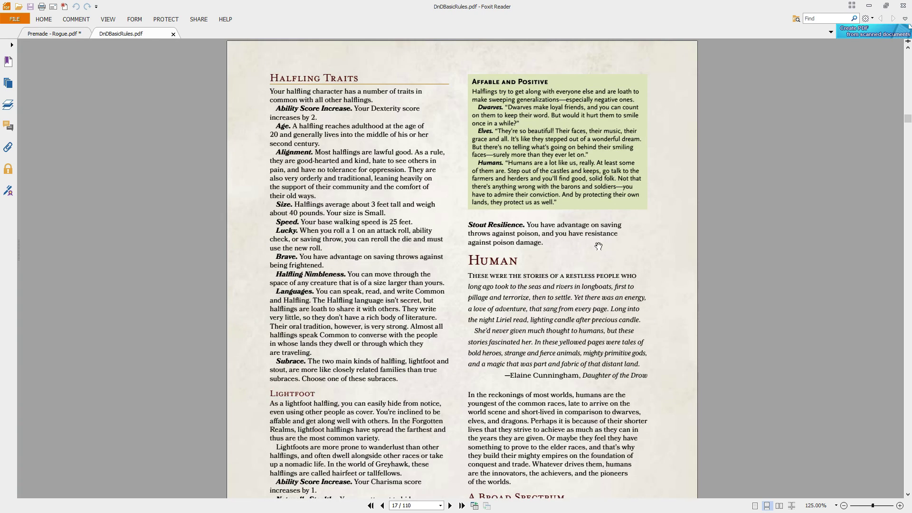
{"action": "scroll", "coordinate": [342, 371], "scroll_direction": "down", "scroll_amount": 3}
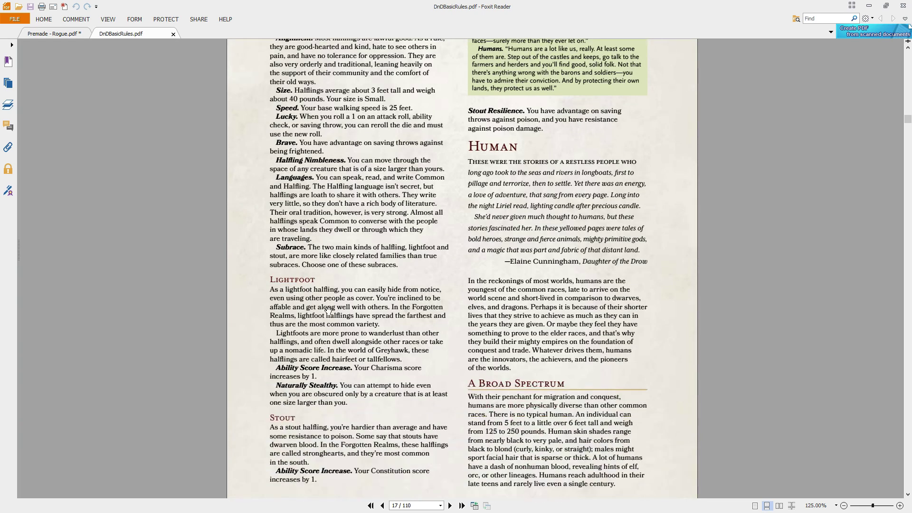
{"action": "left_click", "coordinate": [73, 34]}
{"action": "scroll", "coordinate": [445, 140], "scroll_direction": "up", "scroll_amount": 1}
{"action": "left_click", "coordinate": [454, 104]}
{"action": "type", "text": "Lightfood H"}
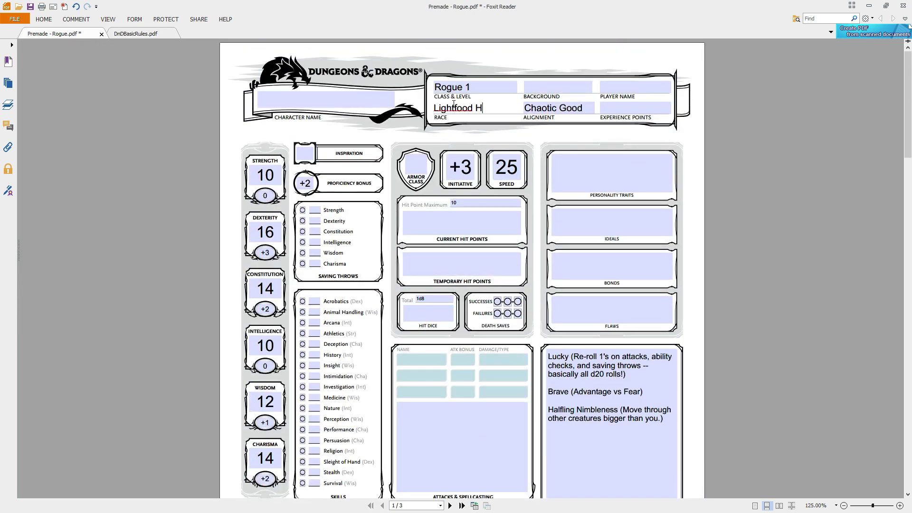
{"action": "type", "text": "alfing+"}
{"action": "key", "text": "BackSpace"}
Step: Read the Lightfoot traits and add 'Naturally Stealthy (Can hide behind creature bigger than you.)' to features
{"action": "left_click", "coordinate": [128, 33]}
{"action": "scroll", "coordinate": [318, 336], "scroll_direction": "down", "scroll_amount": 1}
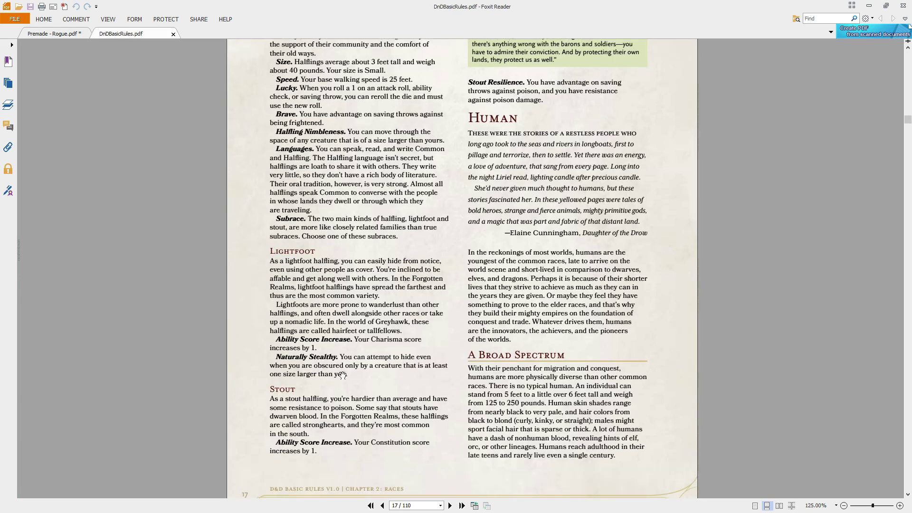
{"action": "left_click", "coordinate": [57, 34]}
{"action": "left_click", "coordinate": [591, 438]}
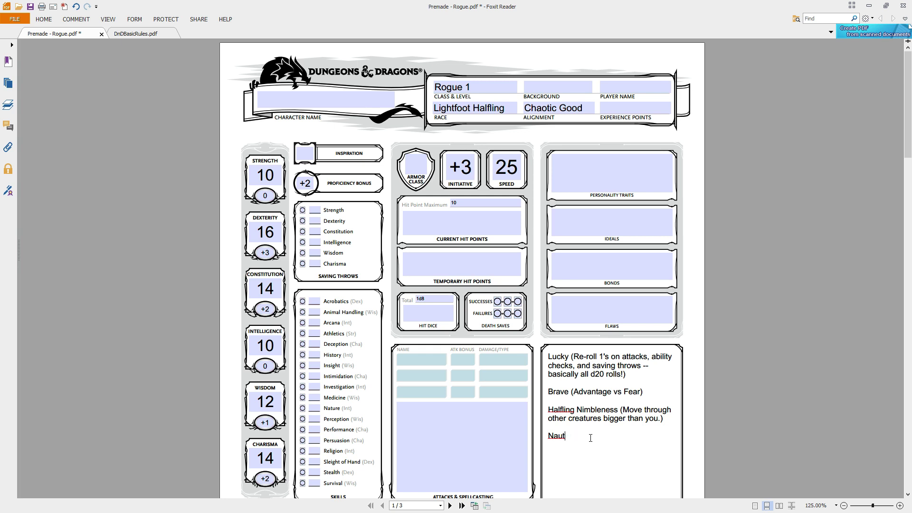
{"action": "type", "text": "Naturally Stealthy (Can hide behind creature"}
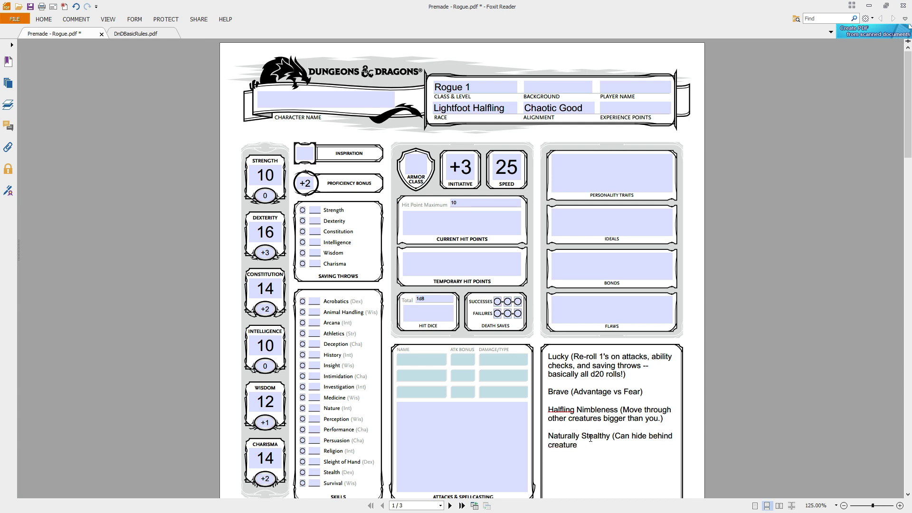
{"action": "type", "text": " bigger than you.)"}
Step: Scroll the Basic Rules PDF to the Rogue level table and Roguish Archetypes on page 28
{"action": "left_click", "coordinate": [141, 35]}
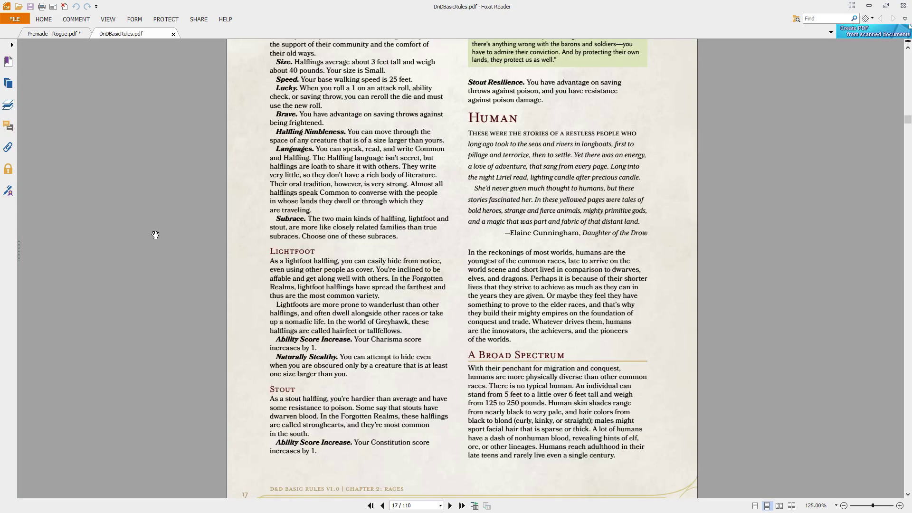
{"action": "scroll", "coordinate": [158, 245], "scroll_direction": "up", "scroll_amount": 3}
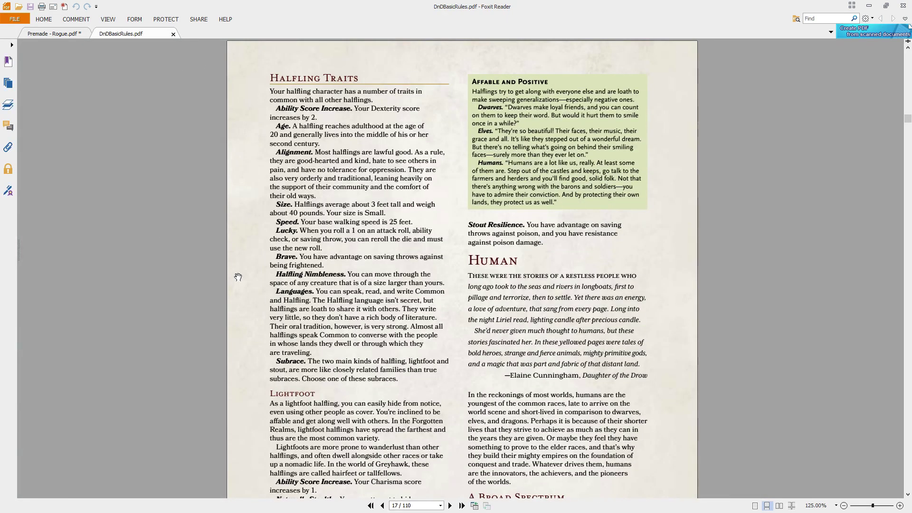
{"action": "scroll", "coordinate": [652, 260], "scroll_direction": "down", "scroll_amount": 20}
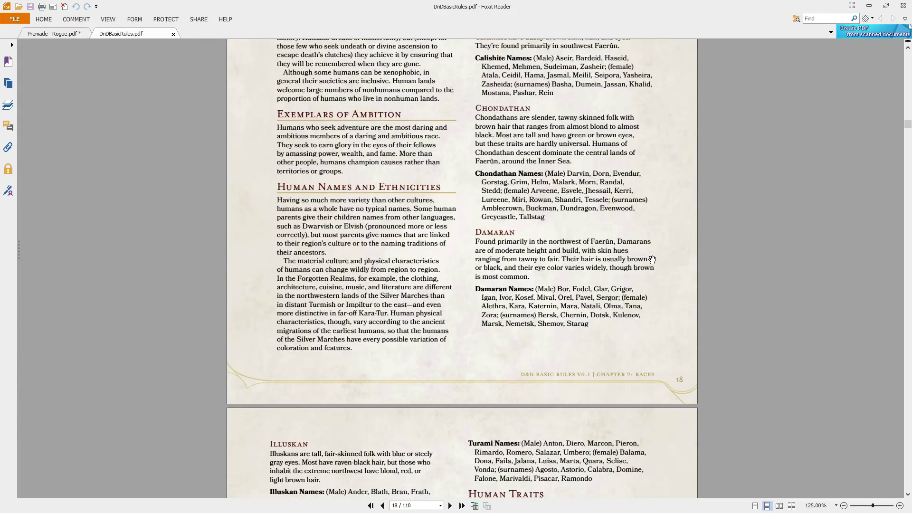
{"action": "scroll", "coordinate": [652, 259], "scroll_direction": "down", "scroll_amount": 20}
{"action": "scroll", "coordinate": [653, 260], "scroll_direction": "down", "scroll_amount": 15}
{"action": "scroll", "coordinate": [653, 260], "scroll_direction": "down", "scroll_amount": 8}
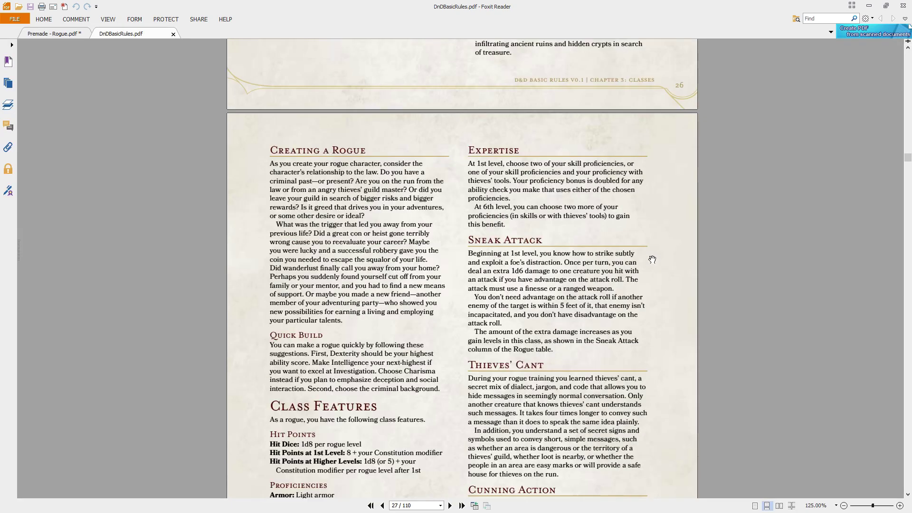
{"action": "scroll", "coordinate": [653, 260], "scroll_direction": "up", "scroll_amount": 19}
{"action": "scroll", "coordinate": [652, 260], "scroll_direction": "down", "scroll_amount": 11}
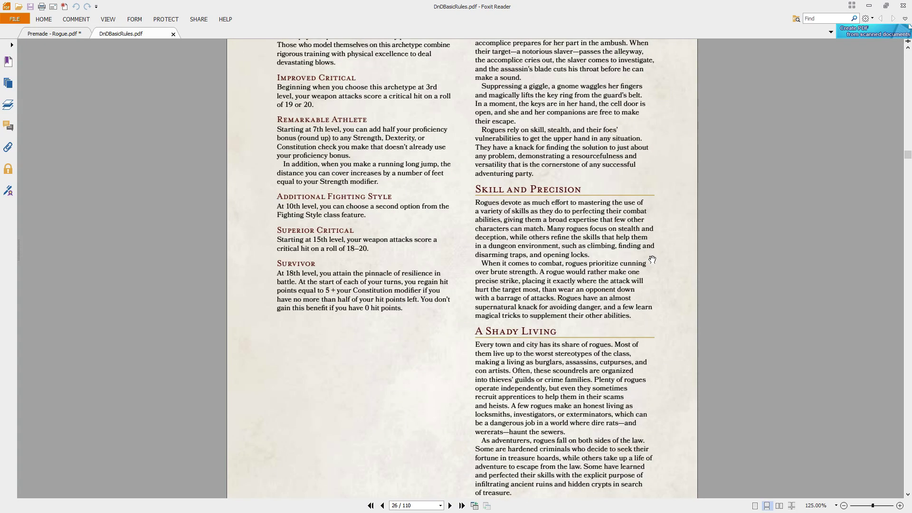
{"action": "scroll", "coordinate": [652, 260], "scroll_direction": "down", "scroll_amount": 8}
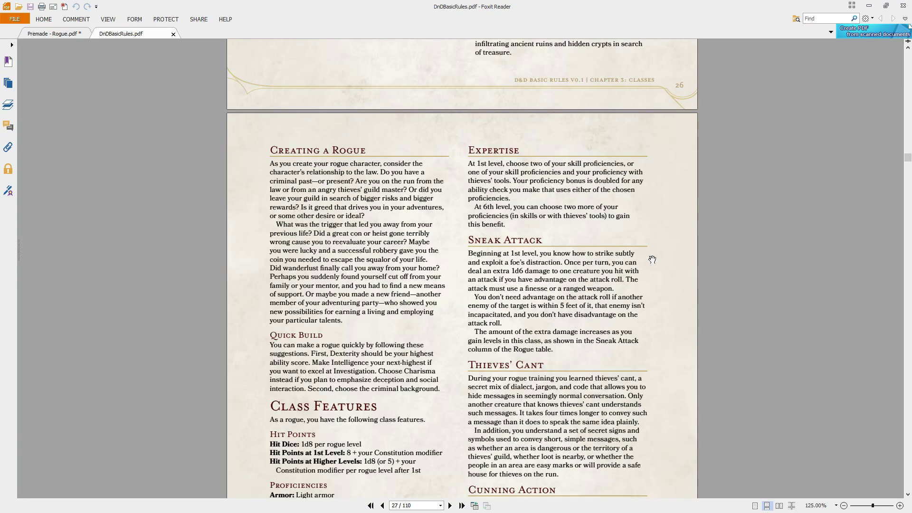
{"action": "scroll", "coordinate": [537, 271], "scroll_direction": "down", "scroll_amount": 3}
{"action": "scroll", "coordinate": [404, 335], "scroll_direction": "down", "scroll_amount": 1}
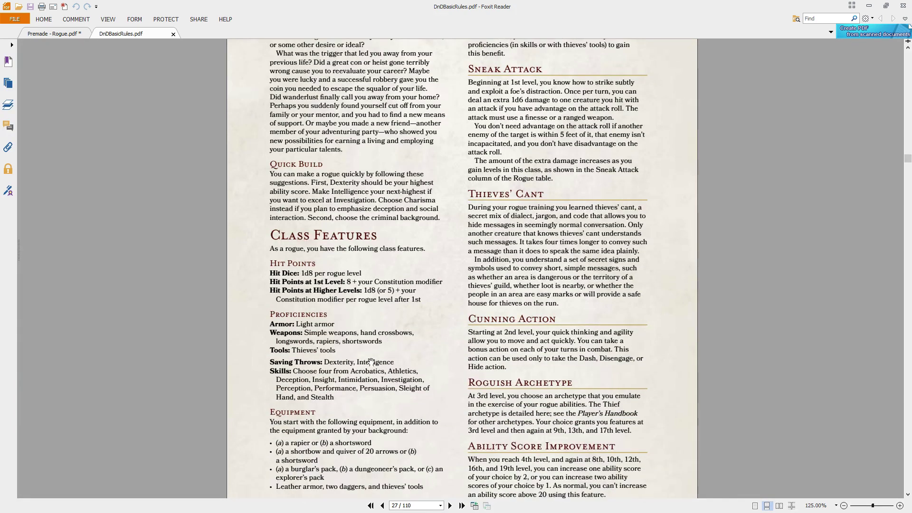
{"action": "scroll", "coordinate": [364, 367], "scroll_direction": "down", "scroll_amount": 1}
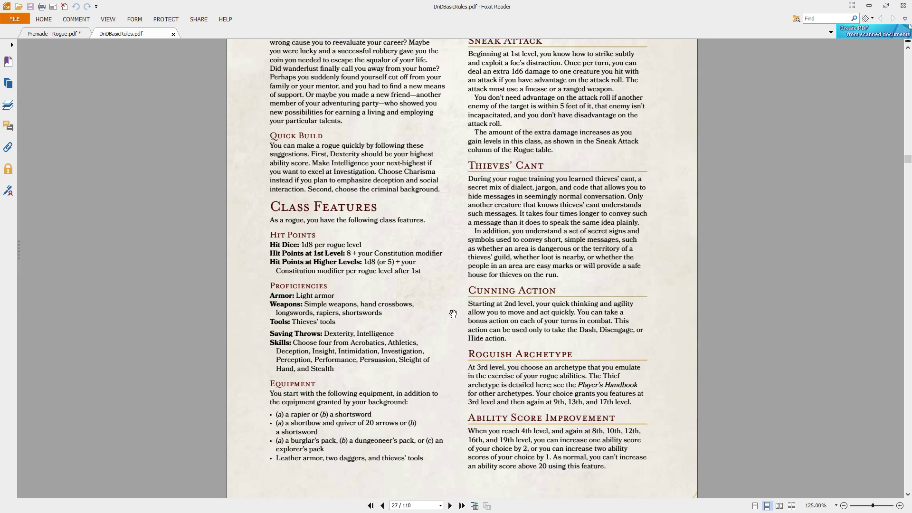
{"action": "scroll", "coordinate": [453, 313], "scroll_direction": "down", "scroll_amount": 10}
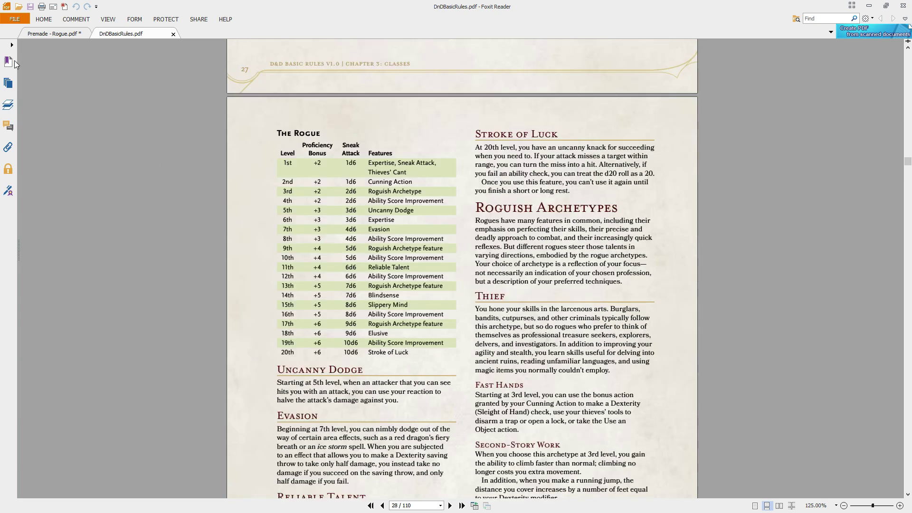
Step: Jump to the Chapter 4 bookmark and scroll through backgrounds to Criminal on page 38
{"action": "left_click", "coordinate": [8, 62]}
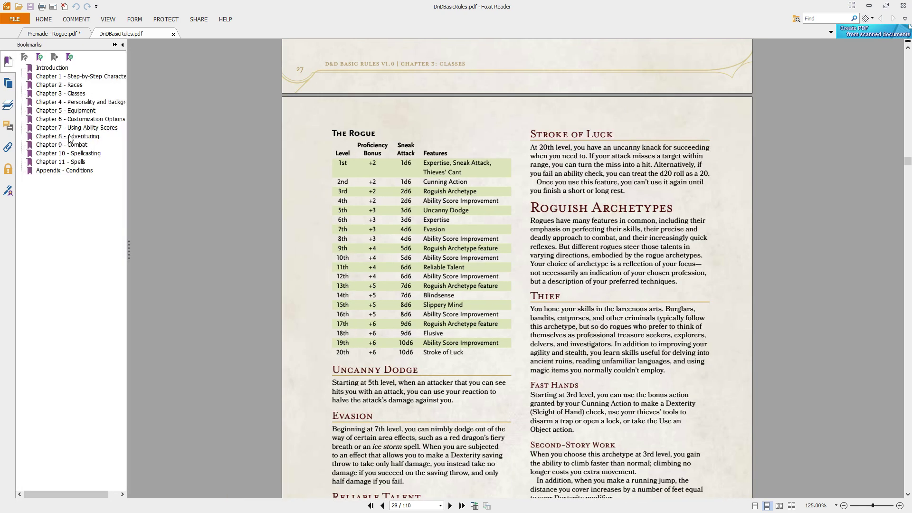
{"action": "left_click", "coordinate": [67, 102]}
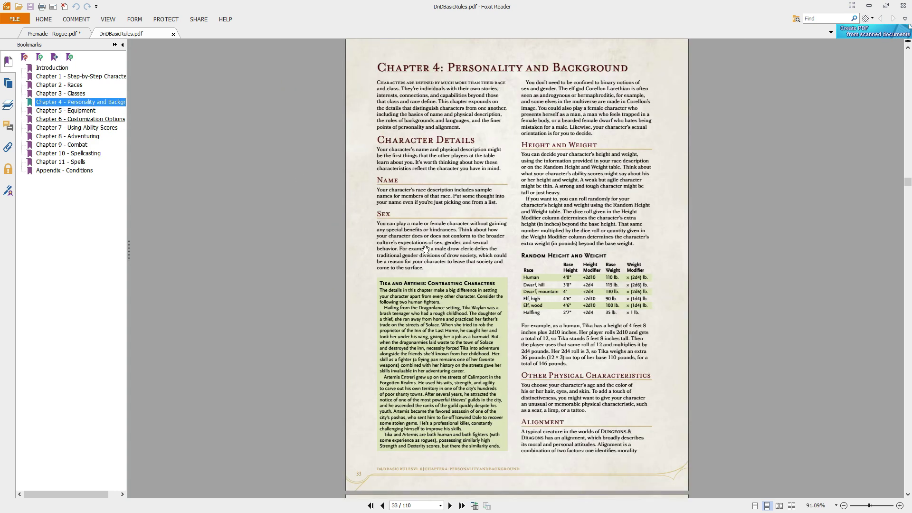
{"action": "scroll", "coordinate": [413, 243], "scroll_direction": "down", "scroll_amount": 1}
{"action": "scroll", "coordinate": [415, 264], "scroll_direction": "up", "scroll_amount": 3}
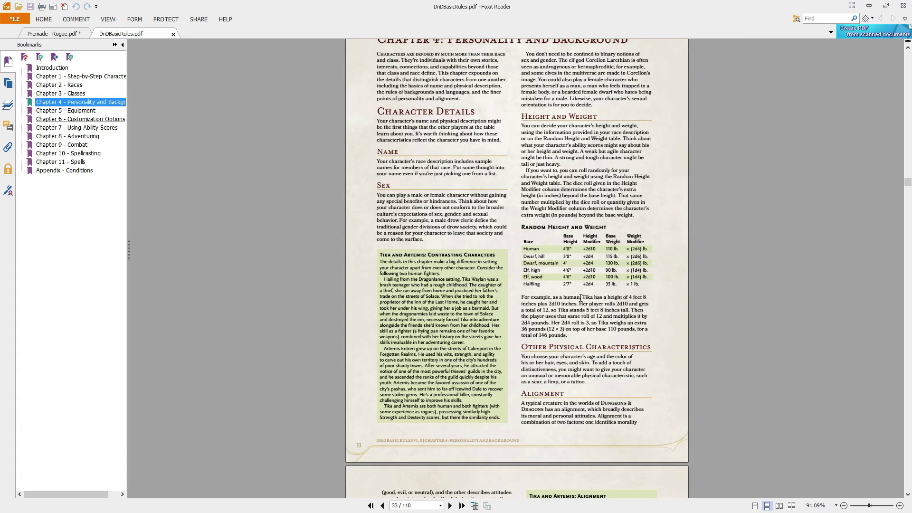
{"action": "scroll", "coordinate": [580, 301], "scroll_direction": "down", "scroll_amount": 3}
{"action": "scroll", "coordinate": [531, 187], "scroll_direction": "down", "scroll_amount": 5}
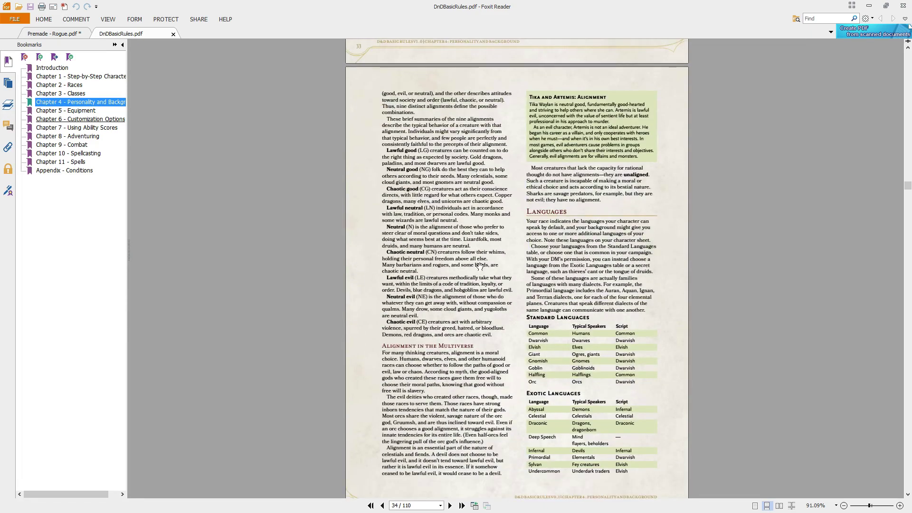
{"action": "scroll", "coordinate": [480, 262], "scroll_direction": "down", "scroll_amount": 18}
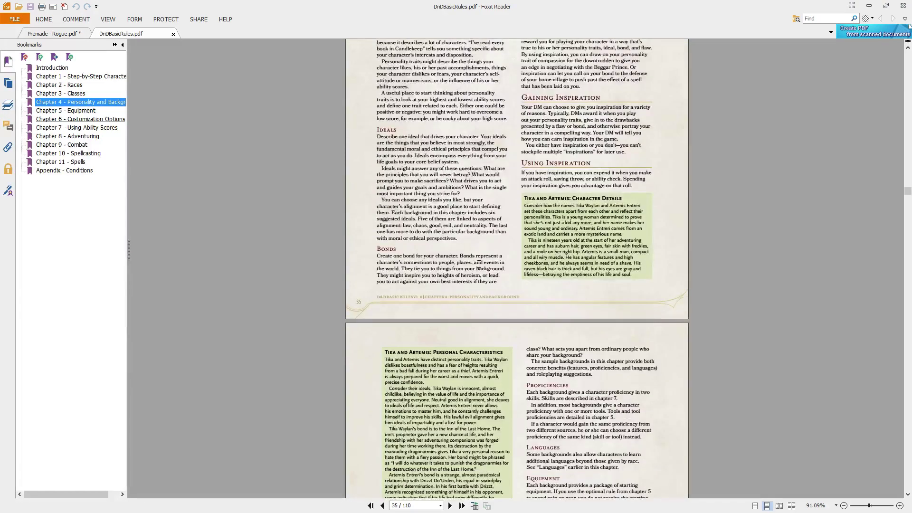
{"action": "scroll", "coordinate": [479, 262], "scroll_direction": "down", "scroll_amount": 11}
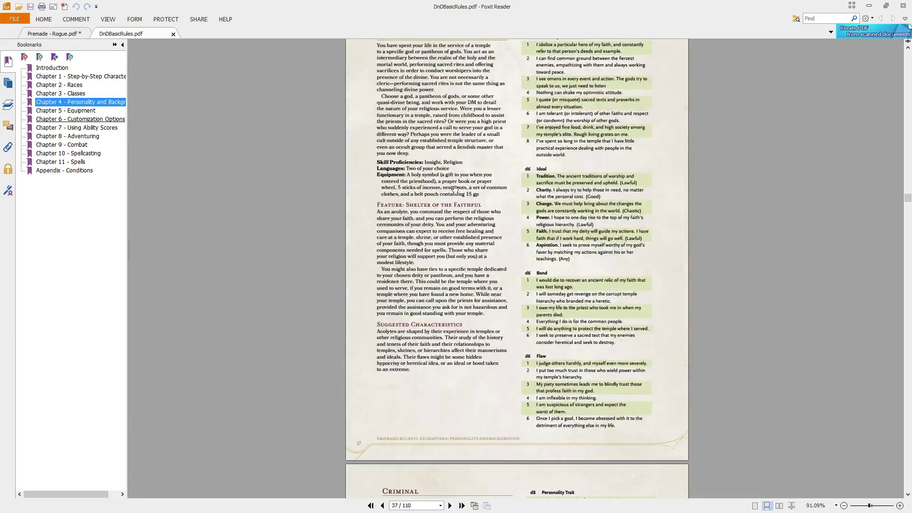
{"action": "scroll", "coordinate": [445, 190], "scroll_direction": "up", "scroll_amount": 4}
{"action": "scroll", "coordinate": [450, 223], "scroll_direction": "down", "scroll_amount": 2}
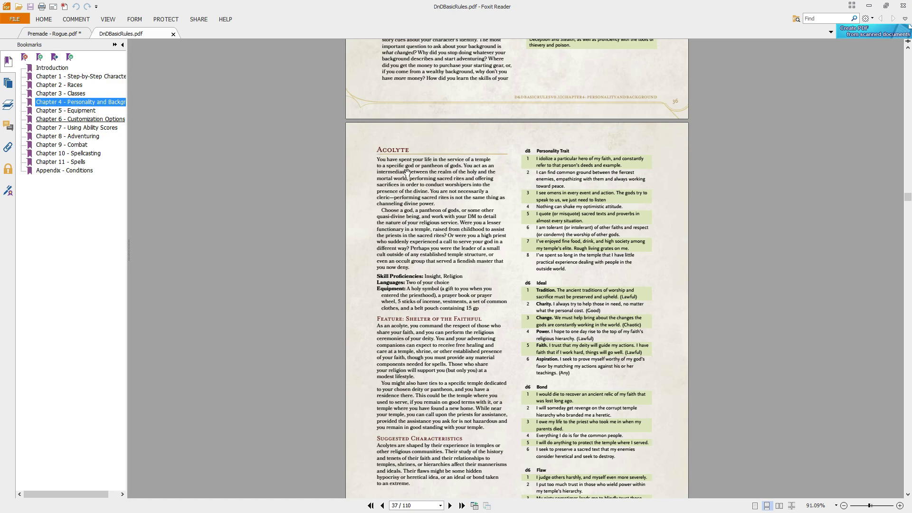
{"action": "scroll", "coordinate": [418, 157], "scroll_direction": "up", "scroll_amount": 2}
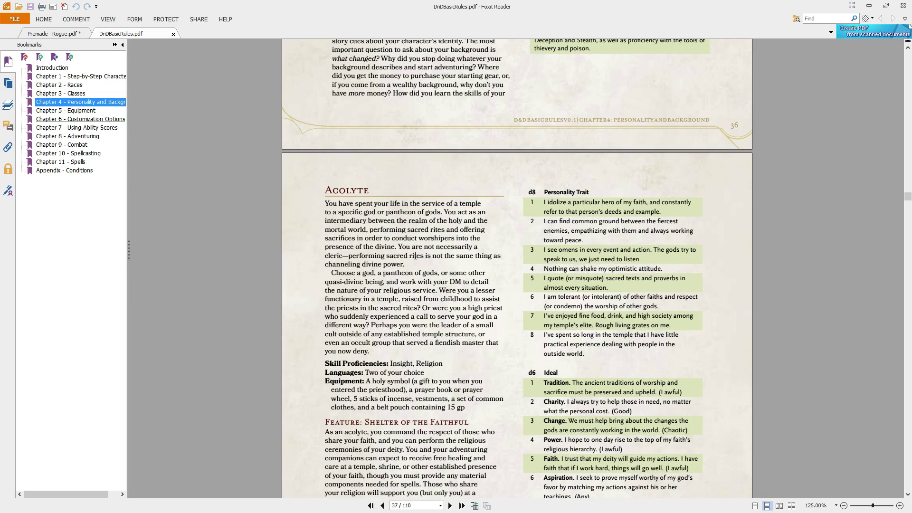
{"action": "scroll", "coordinate": [415, 257], "scroll_direction": "down", "scroll_amount": 15}
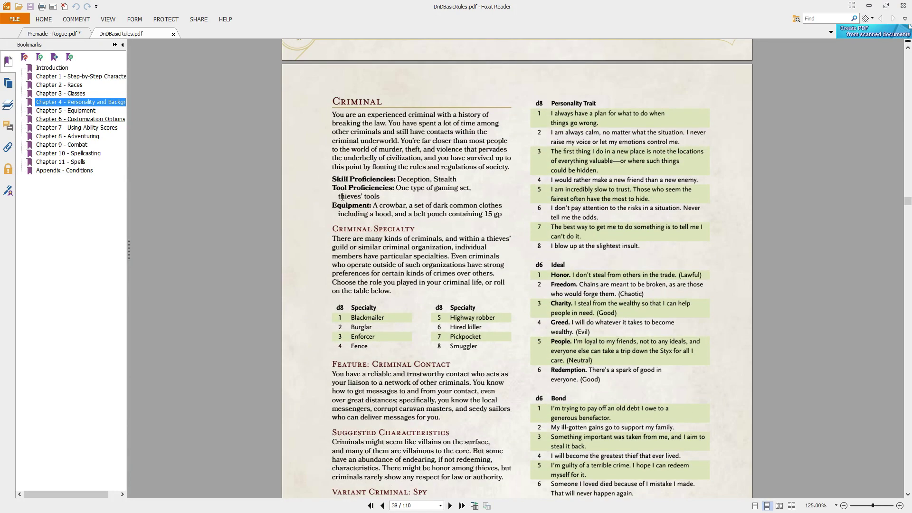
{"action": "scroll", "coordinate": [345, 135], "scroll_direction": "down", "scroll_amount": 1}
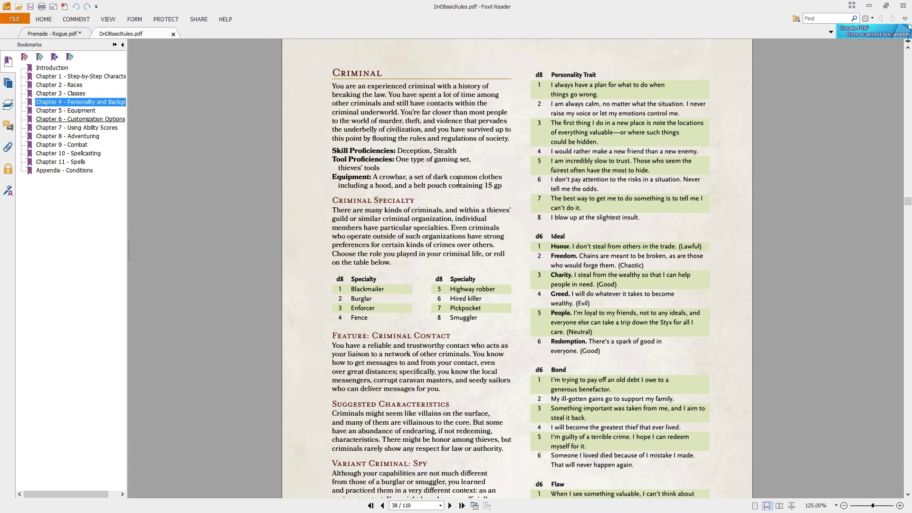
Step: Enter 'Criminal (Burglar)' as the background, checking the Criminal rules for the specialty
{"action": "left_click", "coordinate": [75, 35]}
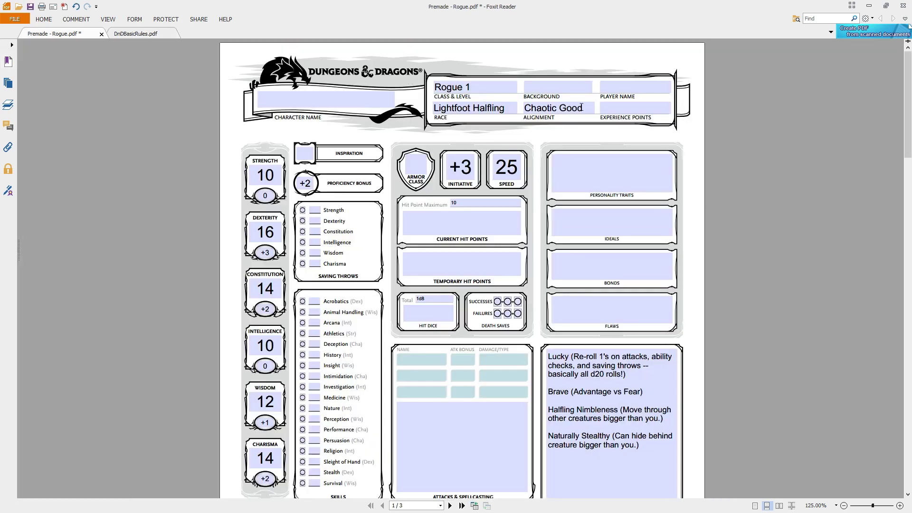
{"action": "left_click", "coordinate": [567, 91]}
{"action": "type", "text": "Criminal"}
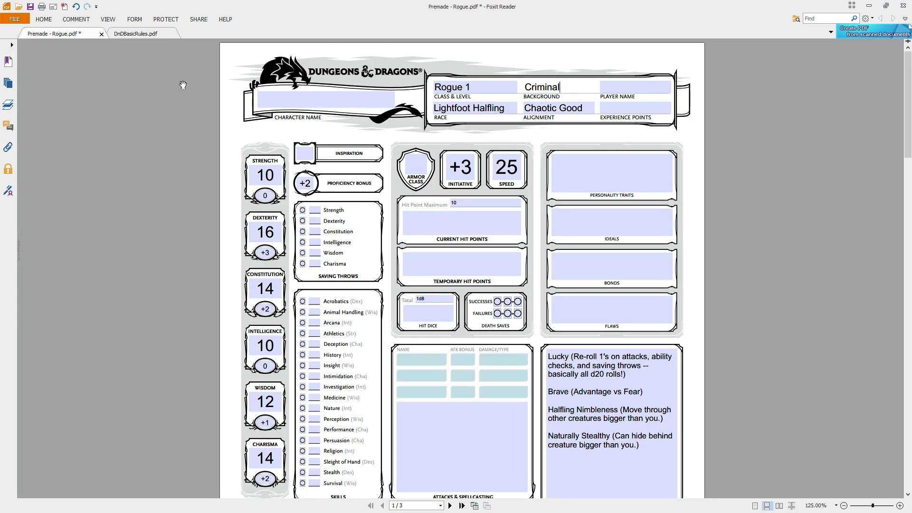
{"action": "left_click", "coordinate": [135, 32]}
{"action": "scroll", "coordinate": [410, 296], "scroll_direction": "down", "scroll_amount": 3}
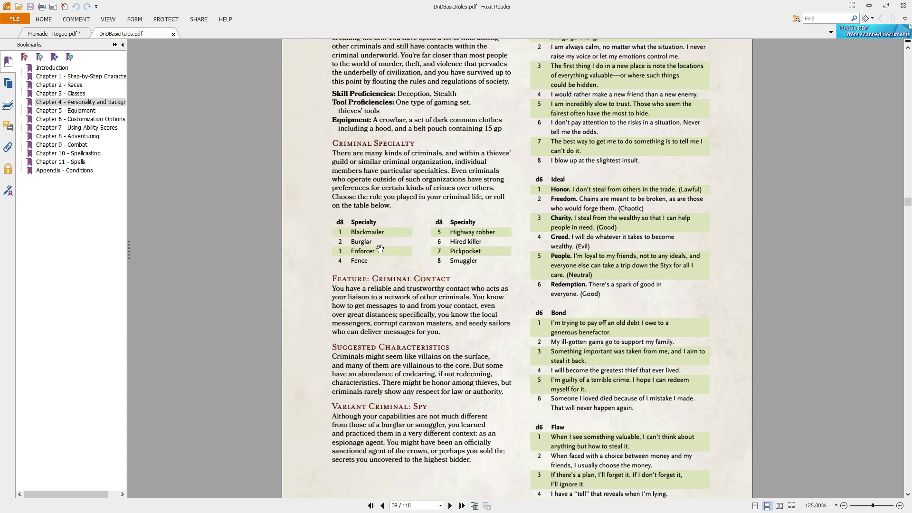
{"action": "left_click", "coordinate": [76, 34]}
{"action": "left_click", "coordinate": [578, 88]}
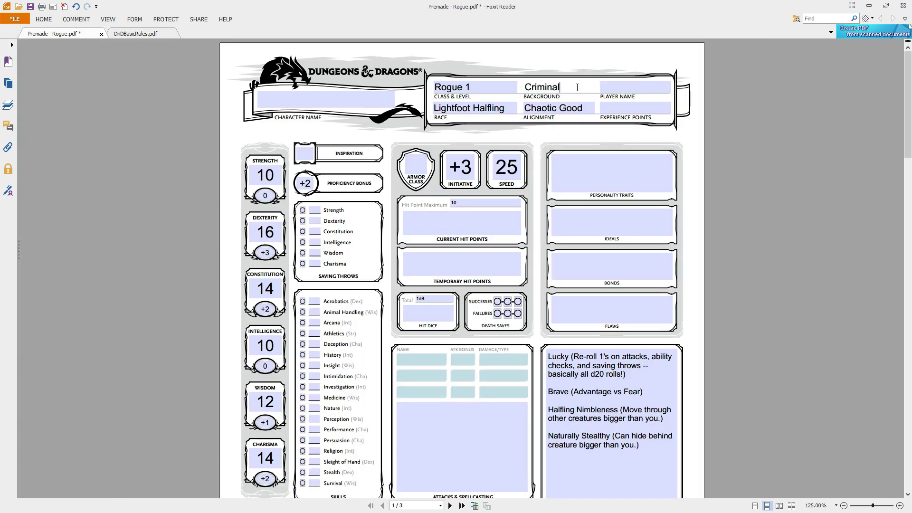
{"action": "type", "text": "(Burglar)"}
{"action": "left_click", "coordinate": [136, 34]}
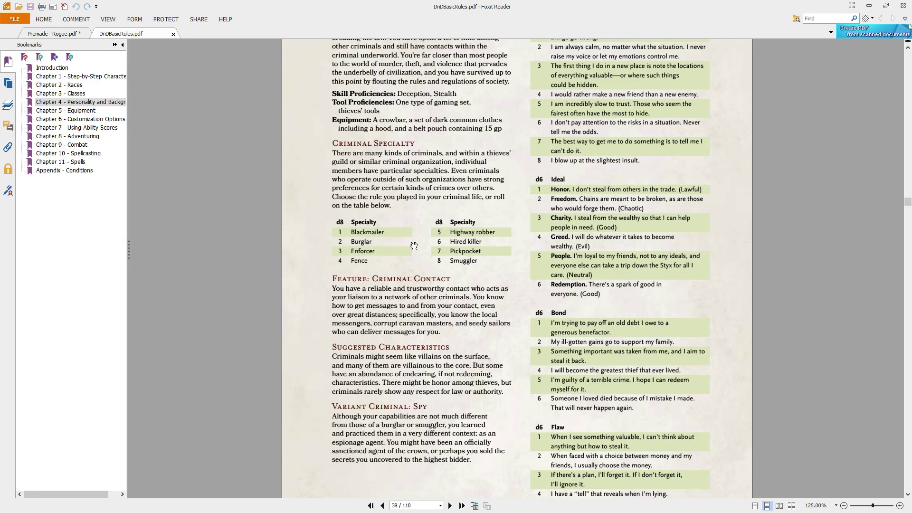
{"action": "scroll", "coordinate": [381, 298], "scroll_direction": "up", "scroll_amount": 1}
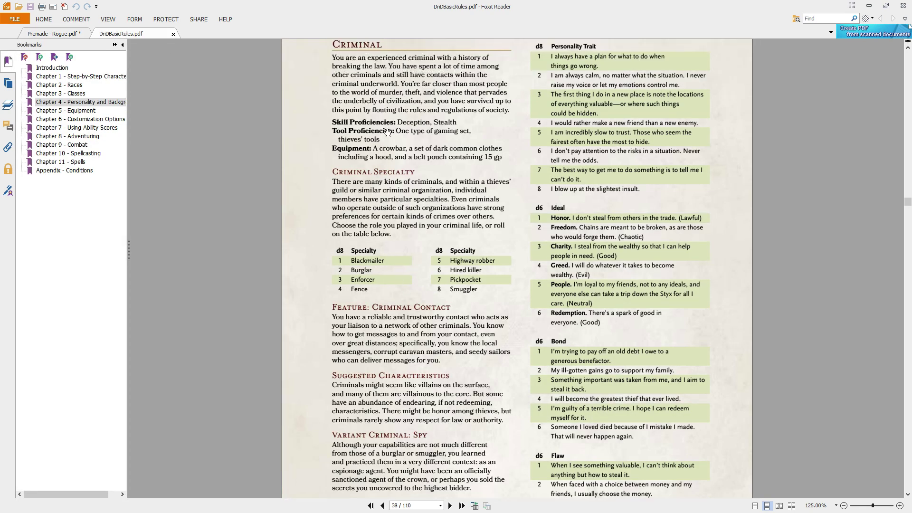
Step: Mark Deception and Stealth as proficient skills
{"action": "left_click", "coordinate": [56, 36]}
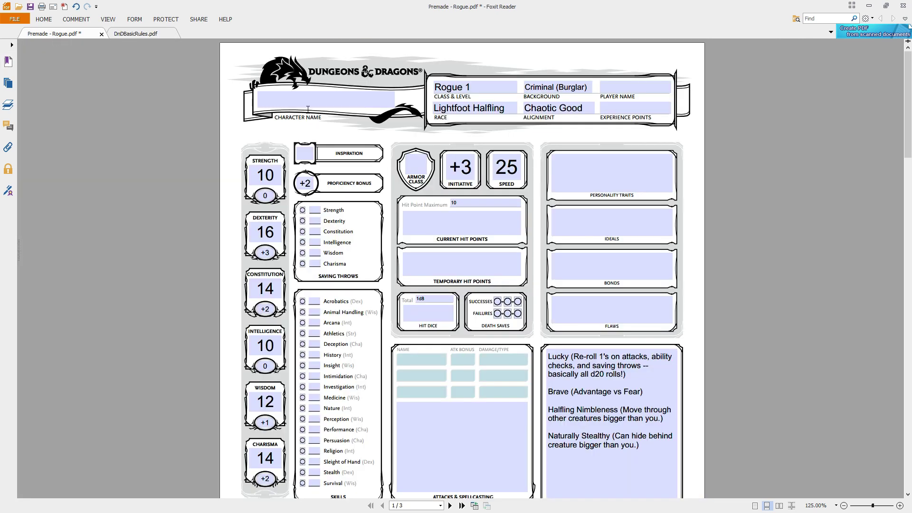
{"action": "scroll", "coordinate": [348, 325], "scroll_direction": "down", "scroll_amount": 2}
{"action": "left_click", "coordinate": [303, 288]}
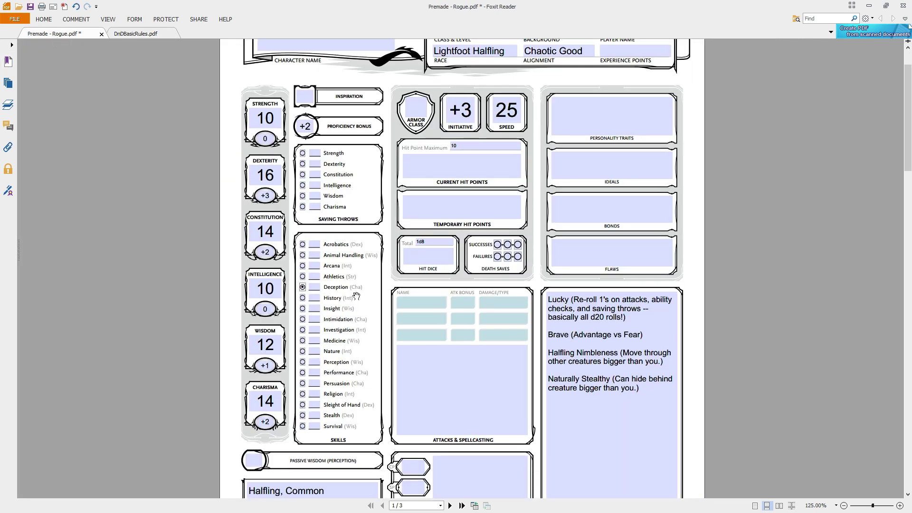
{"action": "left_click", "coordinate": [303, 416]}
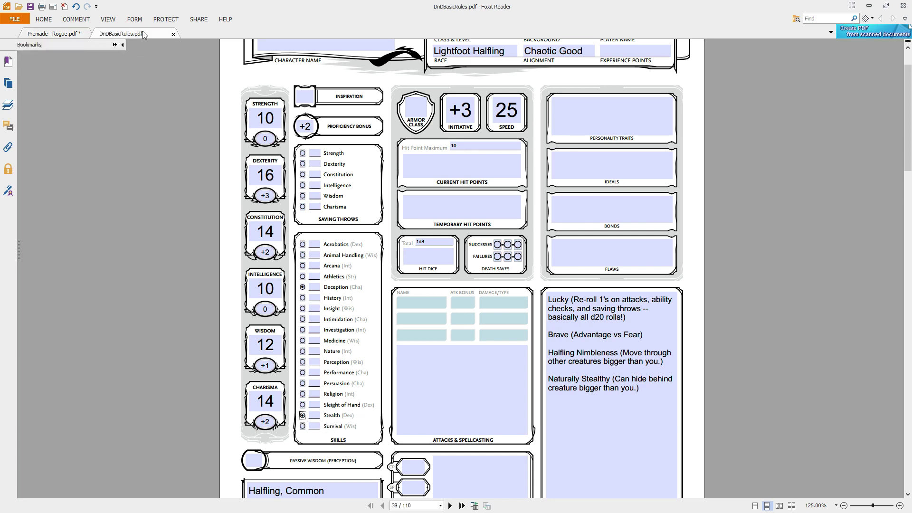
{"action": "left_click", "coordinate": [142, 32]}
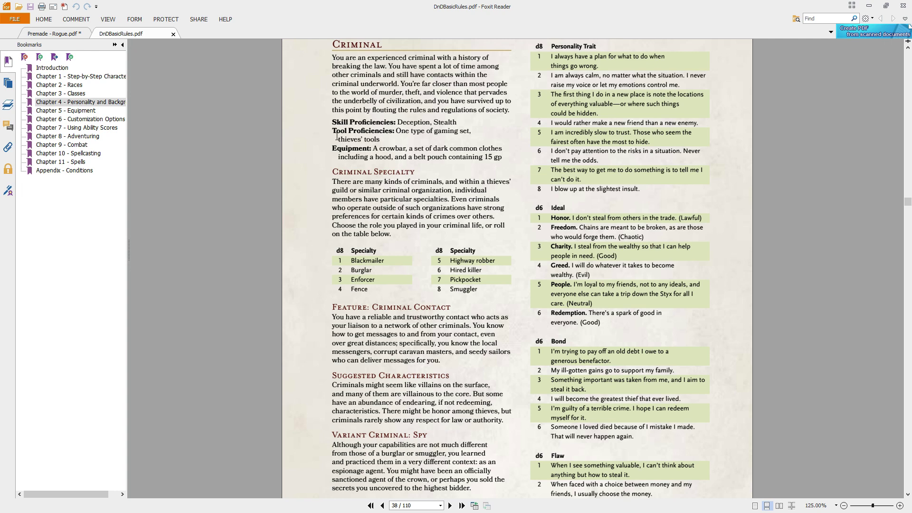
{"action": "left_click", "coordinate": [58, 33]}
Step: Add the line 'Proficiency: Dice, Thieves' Tools' under Other Proficiencies & Languages
{"action": "scroll", "coordinate": [386, 286], "scroll_direction": "down", "scroll_amount": 5}
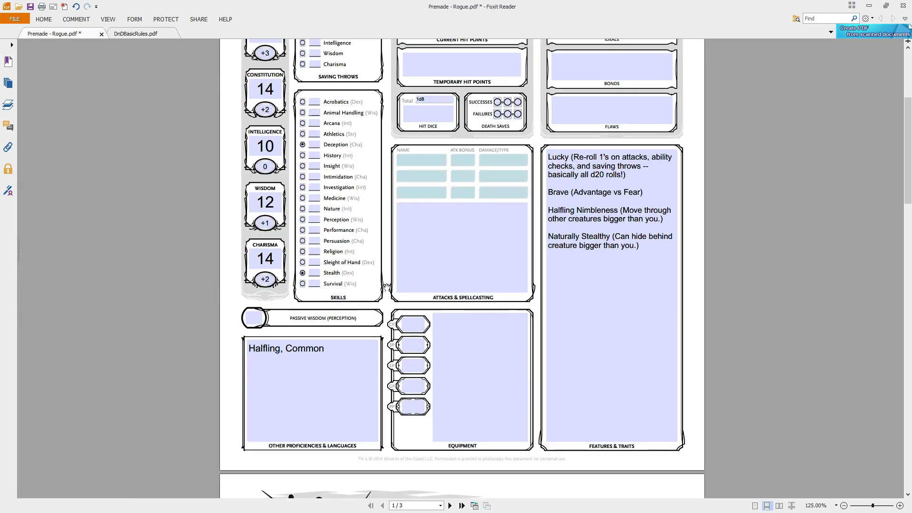
{"action": "left_click", "coordinate": [136, 33]}
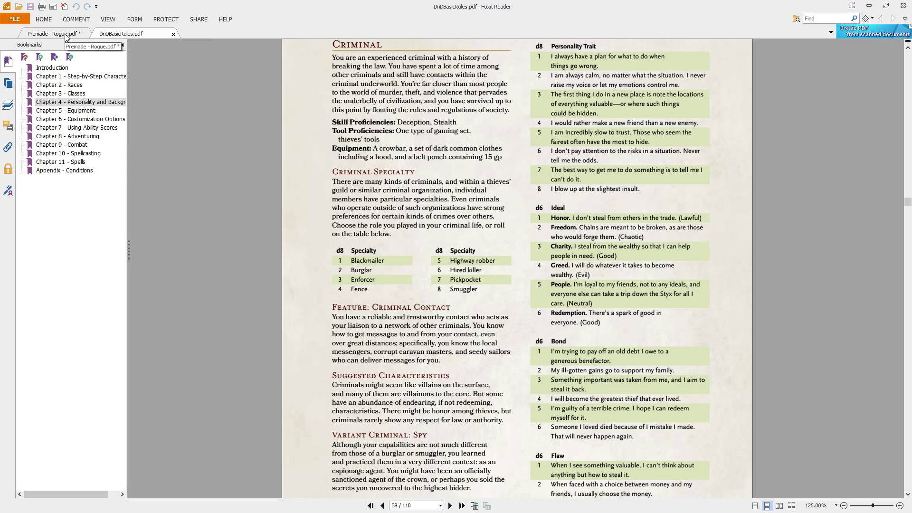
{"action": "left_click", "coordinate": [65, 38]}
{"action": "left_click", "coordinate": [296, 378]}
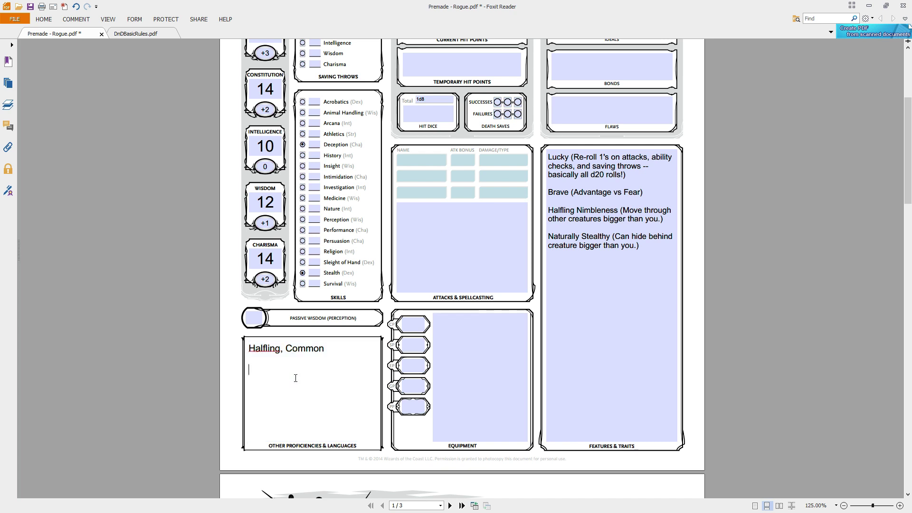
{"action": "type", "text": "P"}
{"action": "key", "text": "BackSpace"}
{"action": "type", "text": "Proficiency: Dive"}
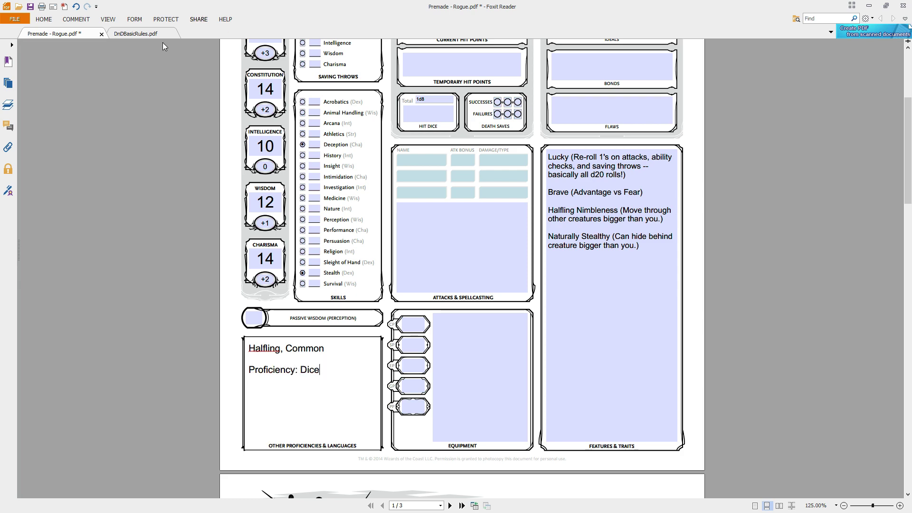
{"action": "left_click", "coordinate": [139, 33]}
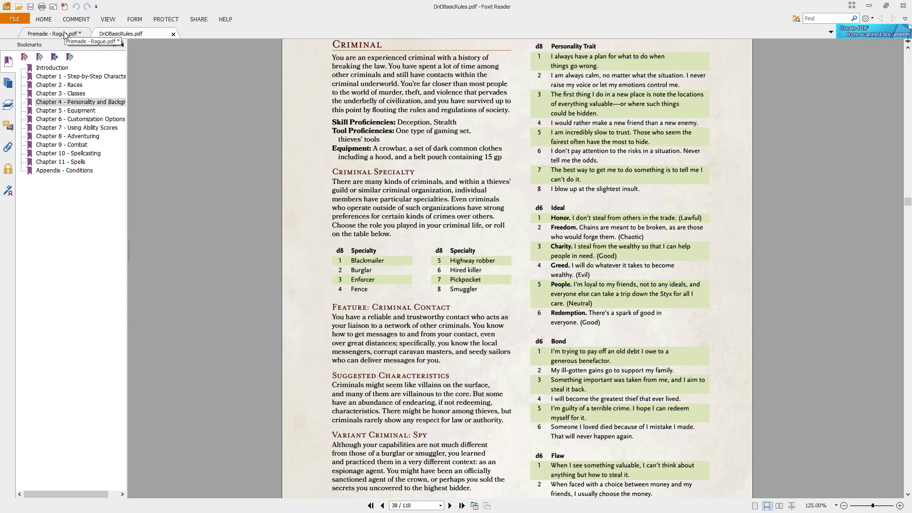
{"action": "left_click", "coordinate": [66, 35]}
{"action": "left_click", "coordinate": [344, 367]}
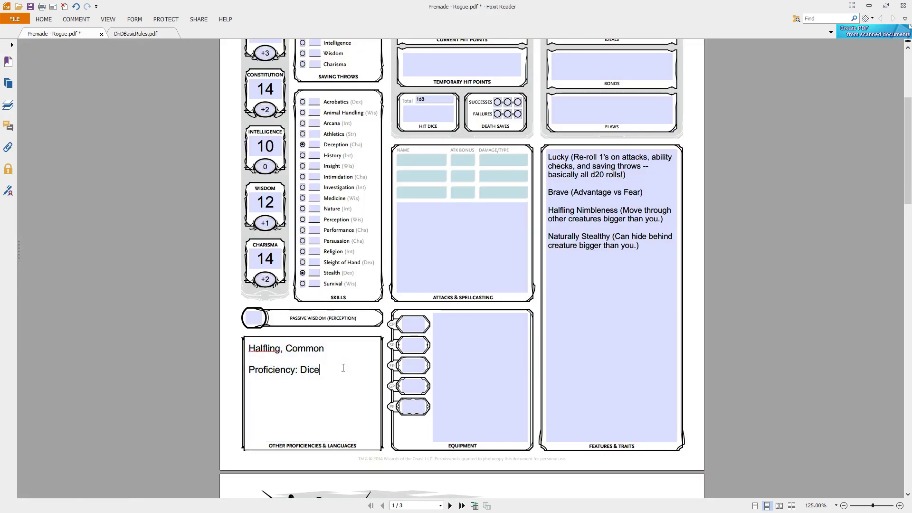
{"action": "type", "text": ", Thieves' Tools"}
{"action": "left_click", "coordinate": [131, 33]}
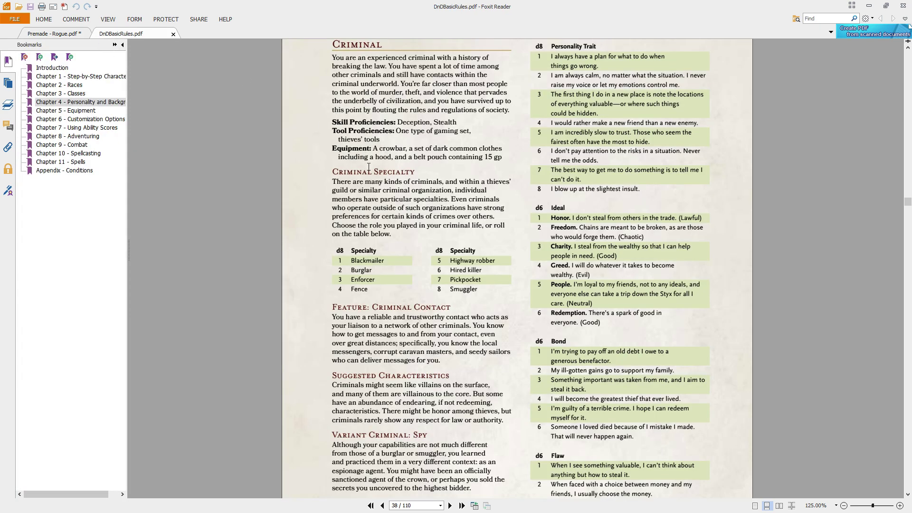
{"action": "left_click", "coordinate": [52, 34]}
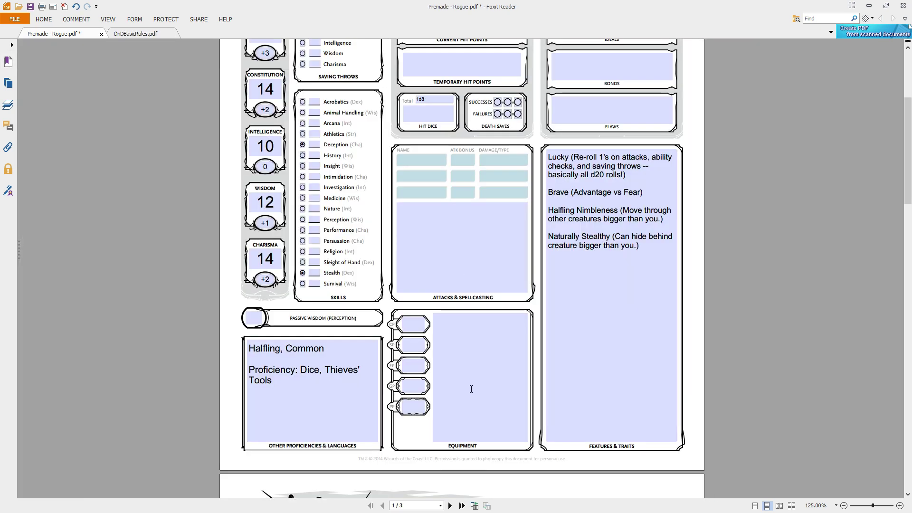
Step: List Crowbar as the first Equipment item
{"action": "left_click", "coordinate": [490, 336]}
{"action": "type", "text": "Crow"}
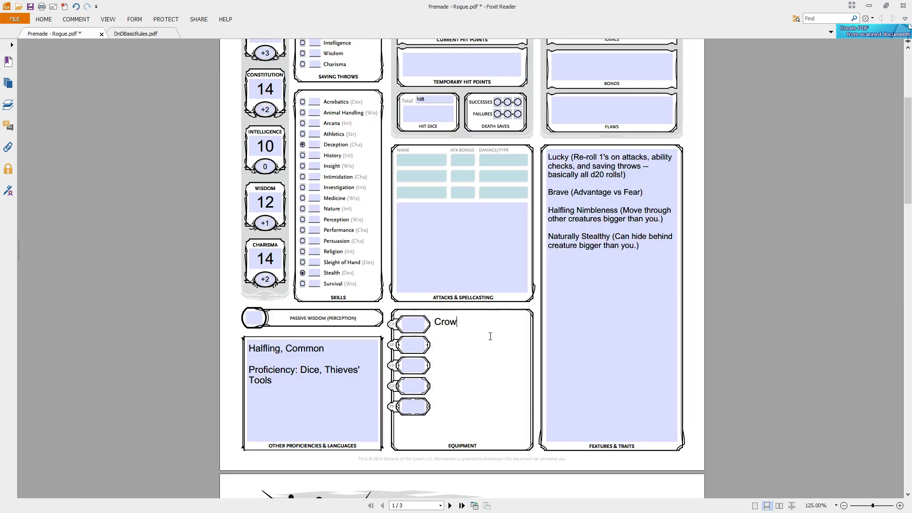
{"action": "type", "text": "bar"}
{"action": "key", "text": "ctrl+Tab"}
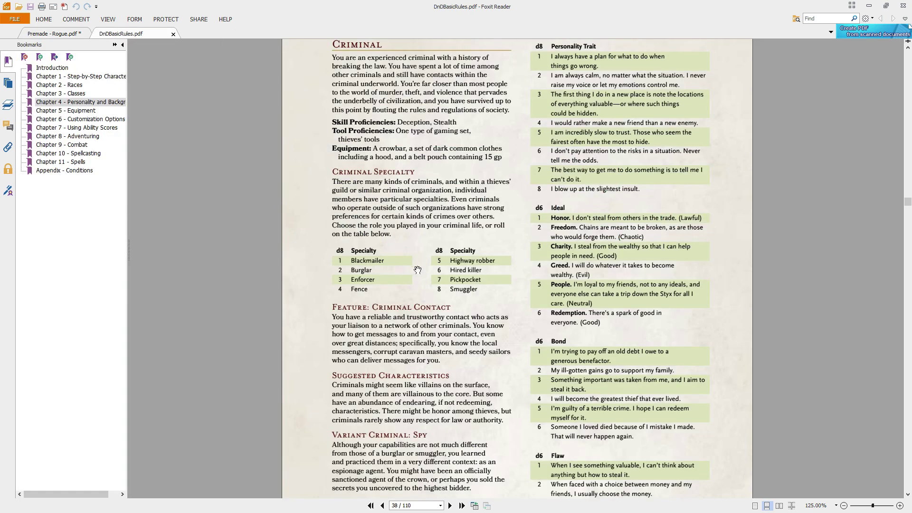
{"action": "key", "text": "ctrl+Tab"}
Step: Add 'Dark common clothes (including a hood)' on a new equipment line under Crowbar
{"action": "left_click", "coordinate": [473, 365]}
{"action": "key", "text": "Return"}
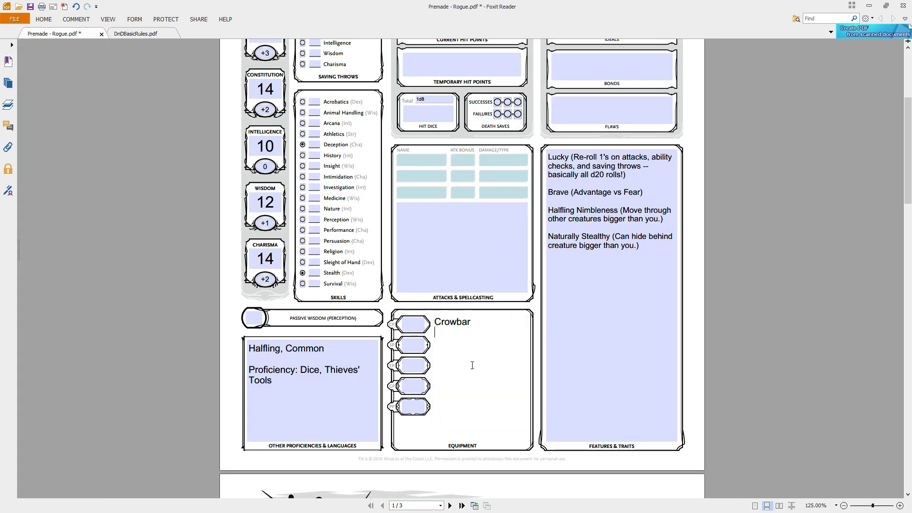
{"action": "type", "text": "Dark common clothes"}
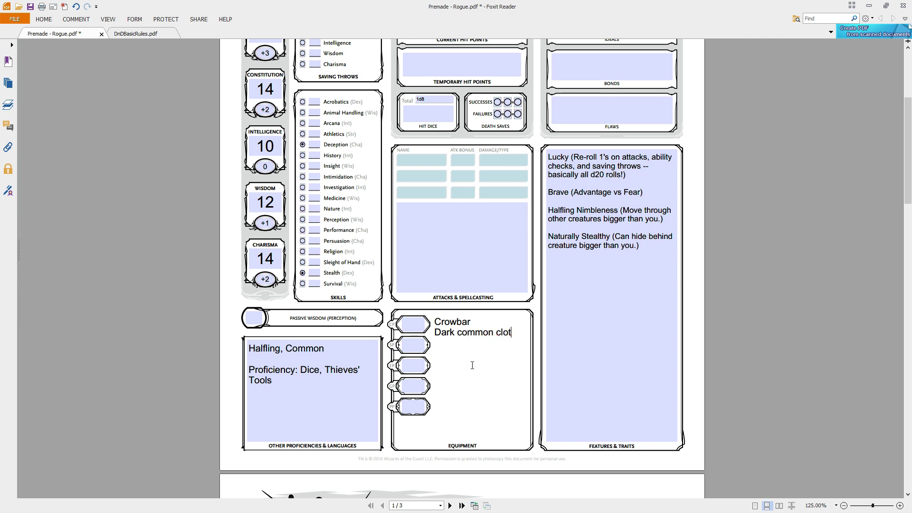
{"action": "key", "text": "Return"}
{"action": "key", "text": "ctrl+Tab"}
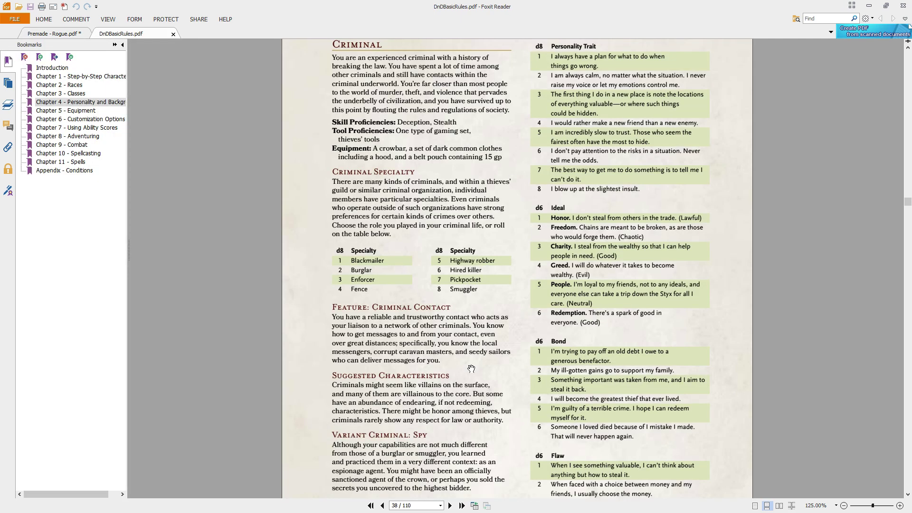
{"action": "key", "text": "ctrl+Tab"}
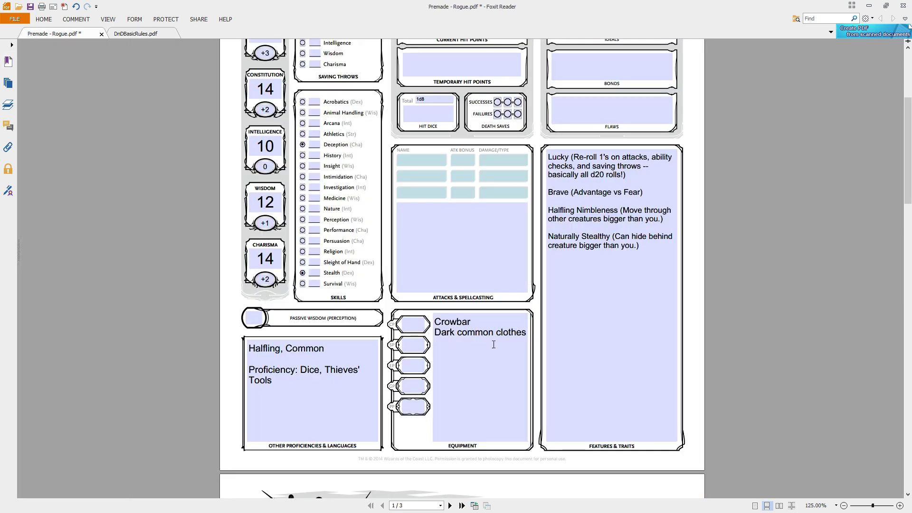
{"action": "left_click", "coordinate": [524, 339]}
{"action": "type", "text": "(including a hood"}
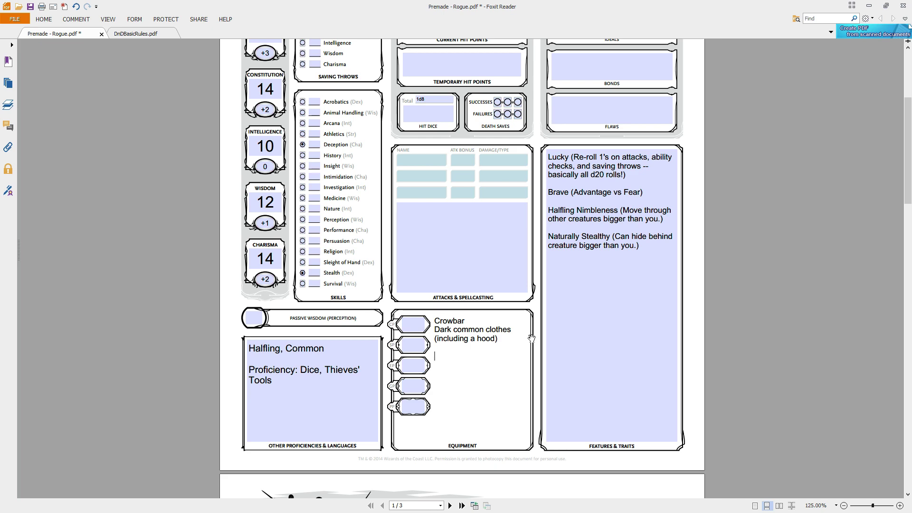
{"action": "key", "text": "ctrl+Tab"}
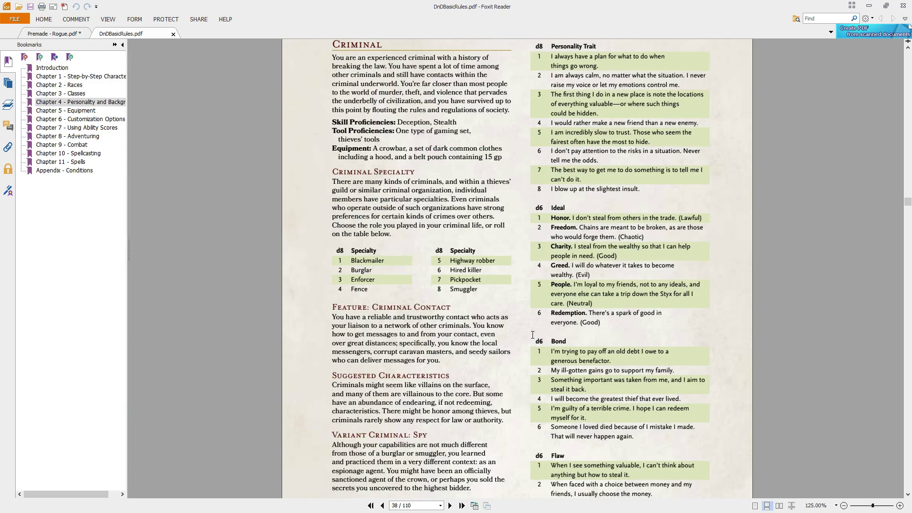
{"action": "key", "text": "ctrl+Tab"}
Step: Record 15 gold pieces and bring the Criminal rules page back into view
{"action": "left_click", "coordinate": [419, 386]}
{"action": "type", "text": "15"}
{"action": "left_click", "coordinate": [171, 279]}
{"action": "left_click", "coordinate": [144, 33]}
{"action": "scroll", "coordinate": [388, 376], "scroll_direction": "down", "scroll_amount": 1}
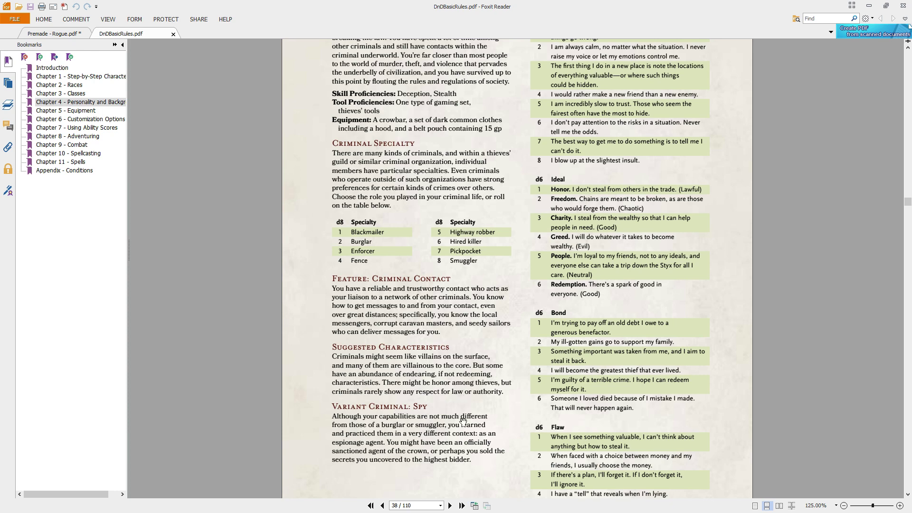
{"action": "scroll", "coordinate": [414, 442], "scroll_direction": "down", "scroll_amount": 3}
{"action": "scroll", "coordinate": [415, 444], "scroll_direction": "up", "scroll_amount": 3}
{"action": "scroll", "coordinate": [449, 330], "scroll_direction": "up", "scroll_amount": 2}
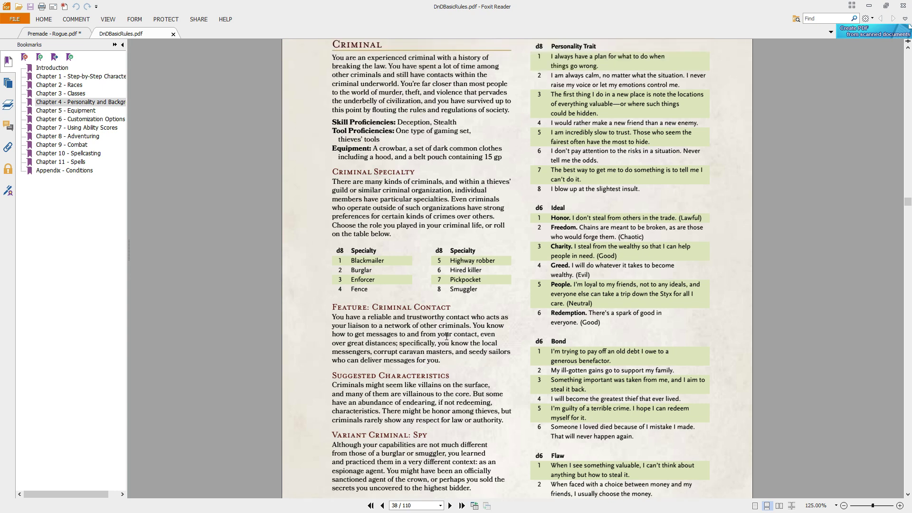
{"action": "scroll", "coordinate": [447, 336], "scroll_direction": "down", "scroll_amount": 1}
{"action": "scroll", "coordinate": [526, 225], "scroll_direction": "up", "scroll_amount": 1}
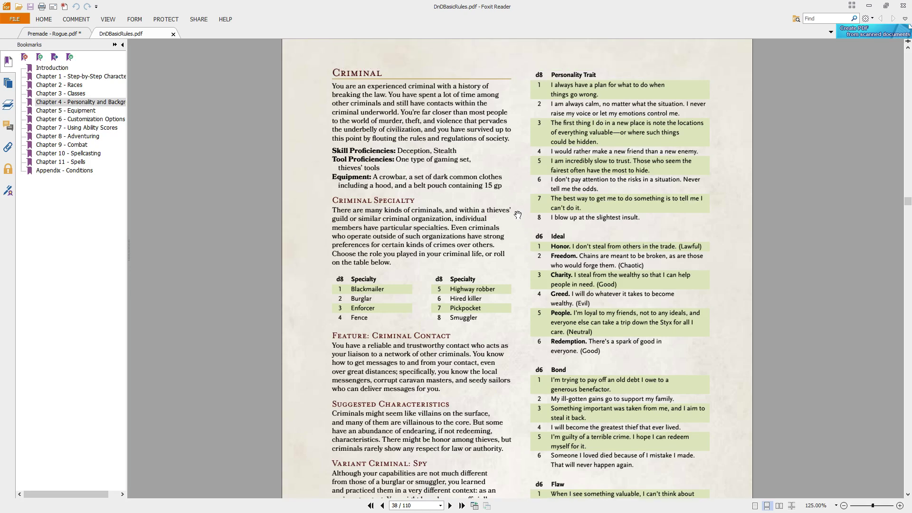
{"action": "scroll", "coordinate": [518, 215], "scroll_direction": "down", "scroll_amount": 1}
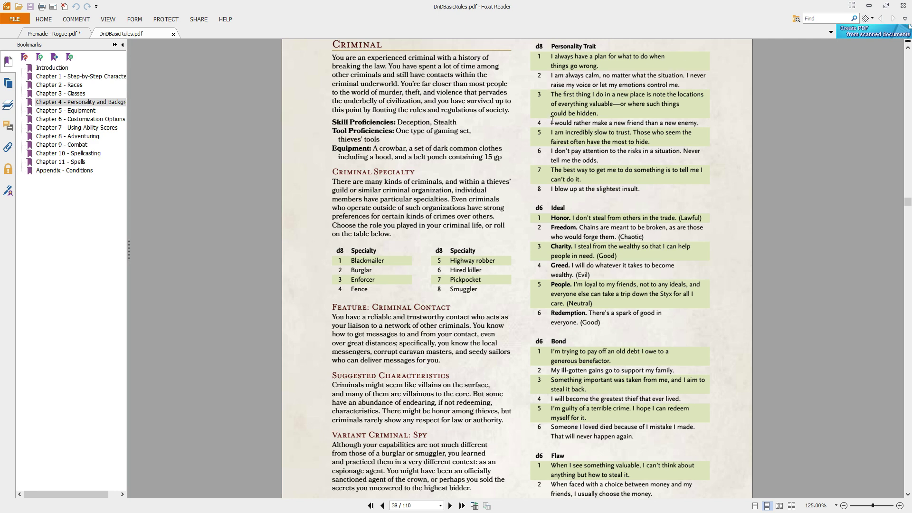
Step: Paste Personality Trait 4, 'I would rather make a new friend than a new enemy.', into Personality Traits
{"action": "mouse_move", "coordinate": [550, 123]}
{"action": "left_mouse_down"}
{"action": "mouse_move", "coordinate": [696, 124]}
{"action": "mouse_move", "coordinate": [554, 121]}
{"action": "left_mouse_up"}
{"action": "key", "text": "ctrl+c"}
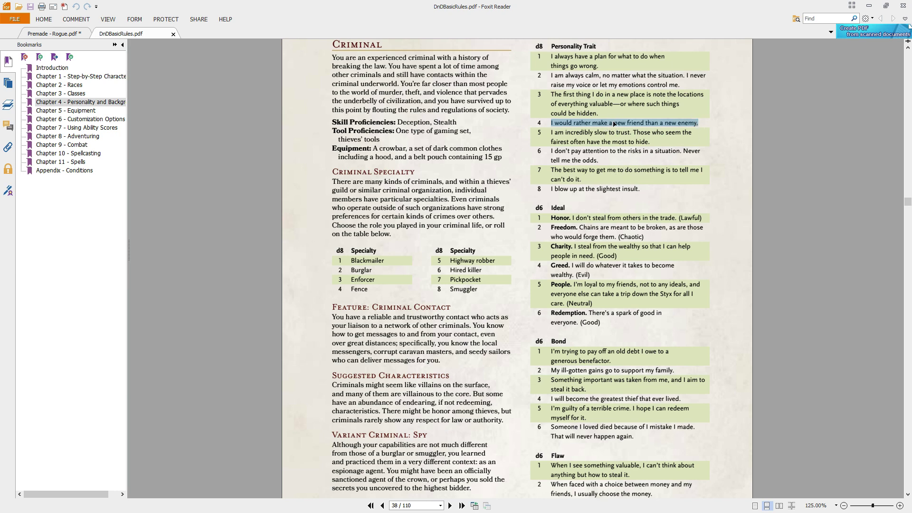
{"action": "left_click", "coordinate": [584, 129]}
{"action": "left_click_drag", "start_coordinate": [551, 123], "coordinate": [695, 124]}
{"action": "left_click", "coordinate": [53, 34]}
{"action": "scroll", "coordinate": [594, 124], "scroll_direction": "up", "scroll_amount": 5}
{"action": "left_click", "coordinate": [599, 139]}
{"action": "key", "text": "ctrl+v"}
Step: Copy the Redemption ideal from the rulebook into the Ideals field
{"action": "key", "text": "ctrl+Tab"}
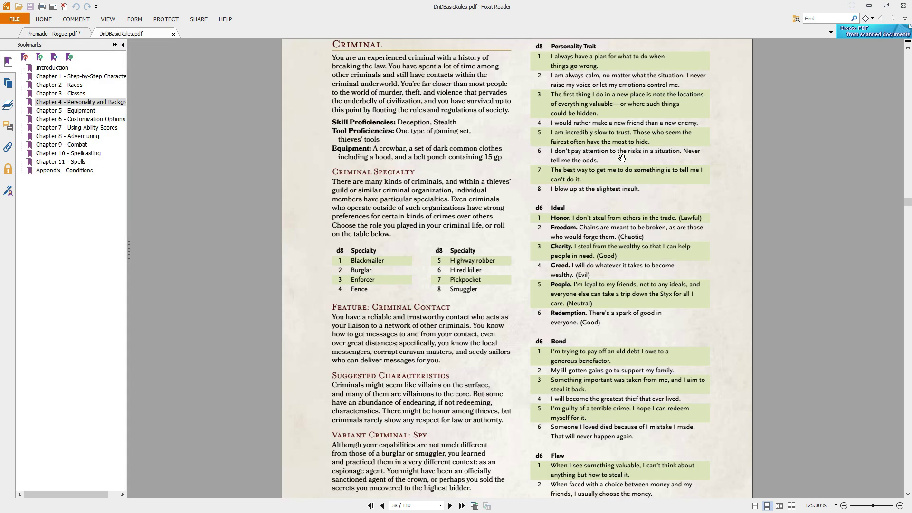
{"action": "scroll", "coordinate": [608, 170], "scroll_direction": "down", "scroll_amount": 3}
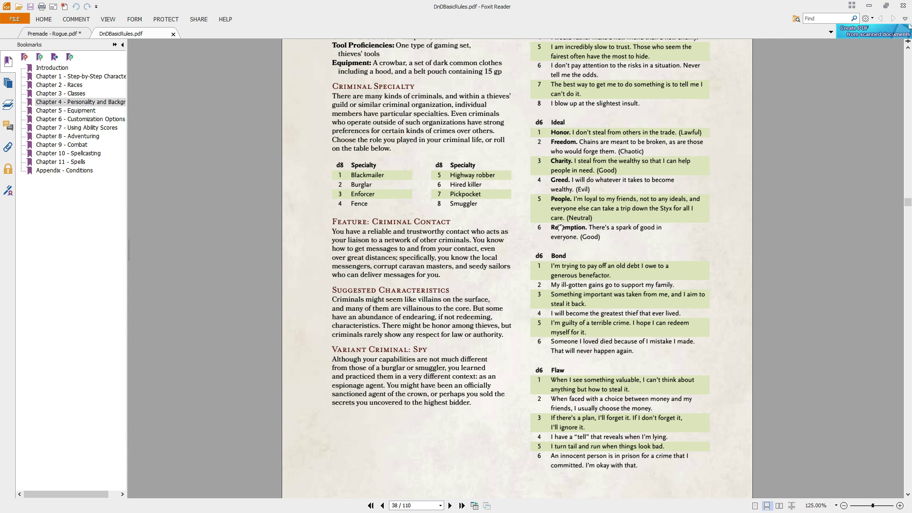
{"action": "scroll", "coordinate": [556, 231], "scroll_direction": "up", "scroll_amount": 1}
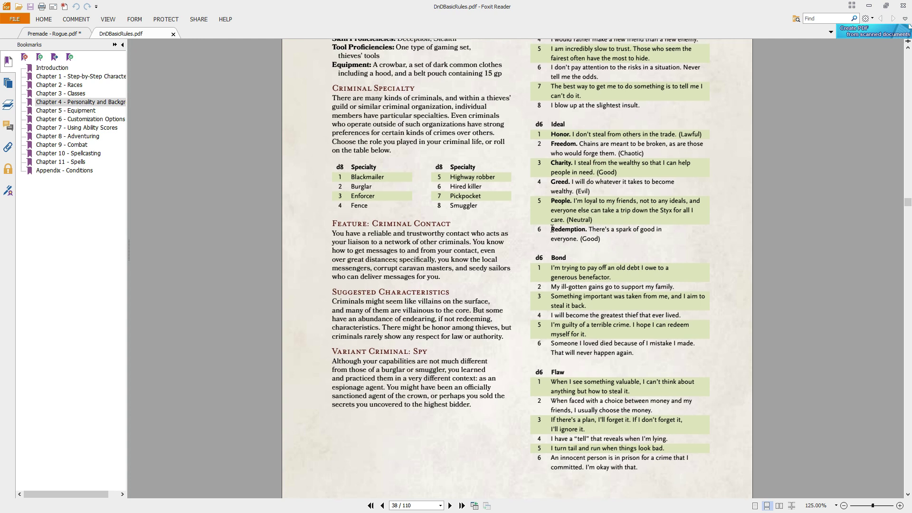
{"action": "left_click_drag", "start_coordinate": [552, 229], "coordinate": [601, 238]}
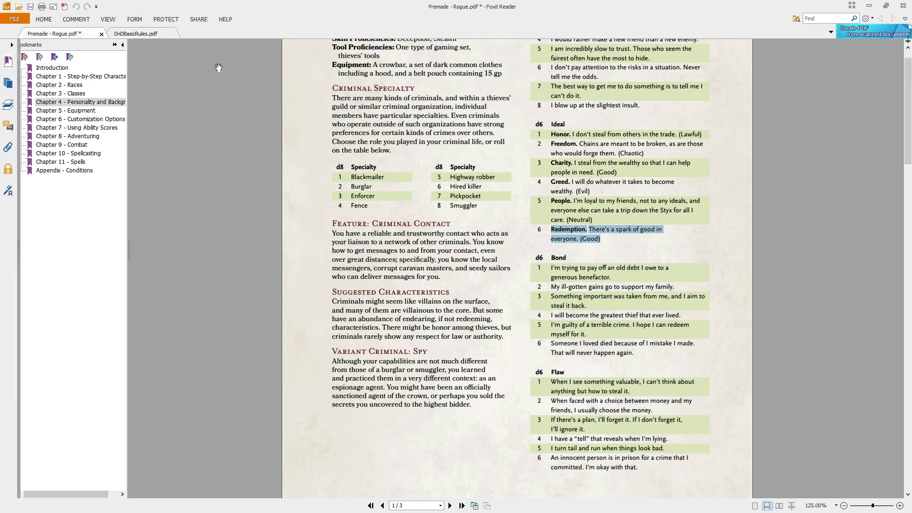
{"action": "left_click", "coordinate": [52, 33]}
{"action": "left_click", "coordinate": [609, 193]}
{"action": "type", "text": "Redemption.There's a spark of good in everyone. (Good)"}
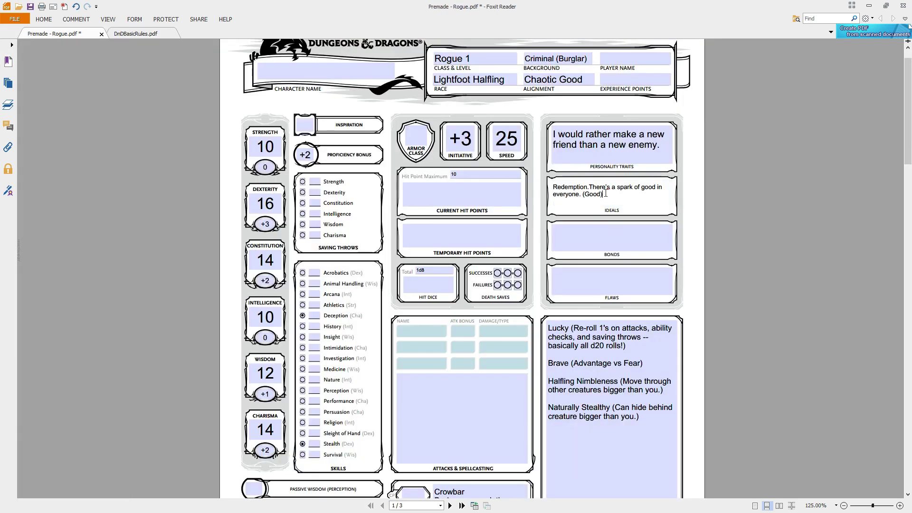
{"action": "left_click", "coordinate": [136, 34]}
Step: Copy Bond 2 from the rulebook and paste it into the Bonds field
{"action": "scroll", "coordinate": [588, 245], "scroll_direction": "down", "scroll_amount": 1}
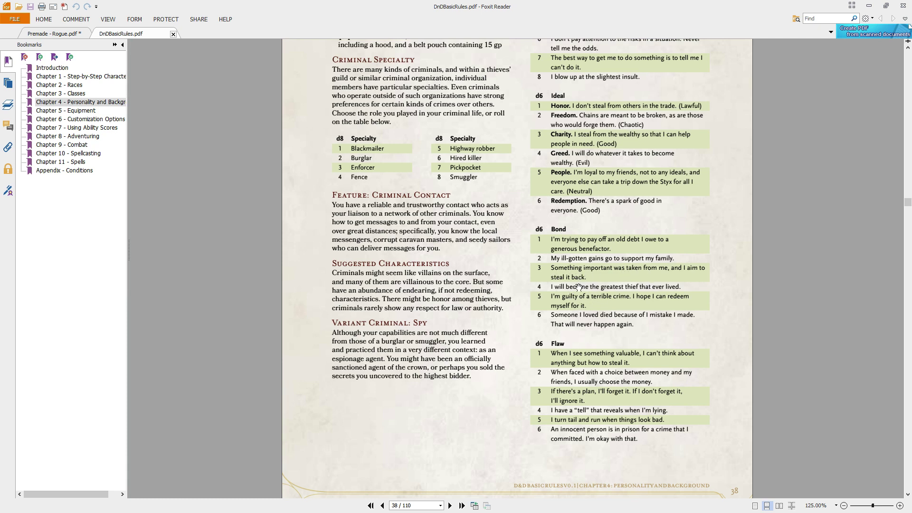
{"action": "triple_click", "coordinate": [555, 259]}
{"action": "key", "text": "ctrl+c"}
{"action": "left_click", "coordinate": [554, 259]}
{"action": "left_click_drag", "start_coordinate": [553, 260], "coordinate": [672, 257]}
{"action": "left_click", "coordinate": [64, 38]}
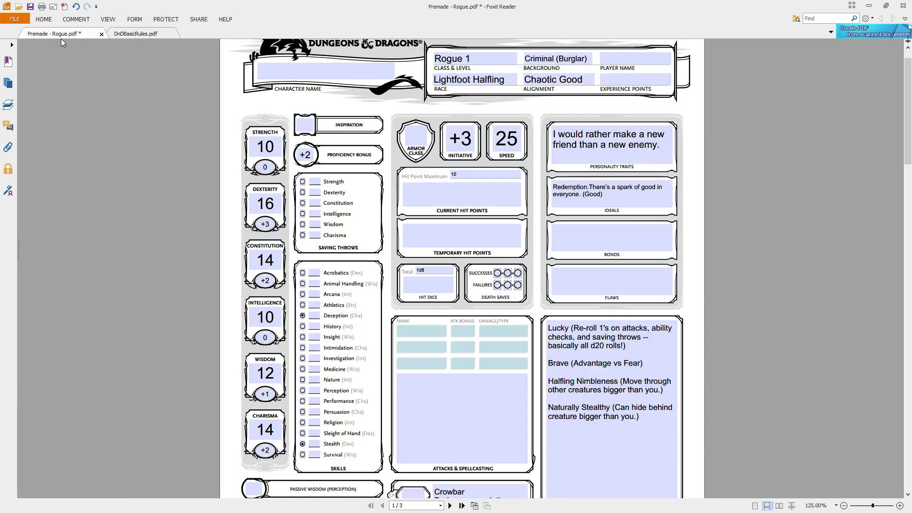
{"action": "left_click", "coordinate": [600, 243]}
{"action": "key", "text": "ctrl+v"}
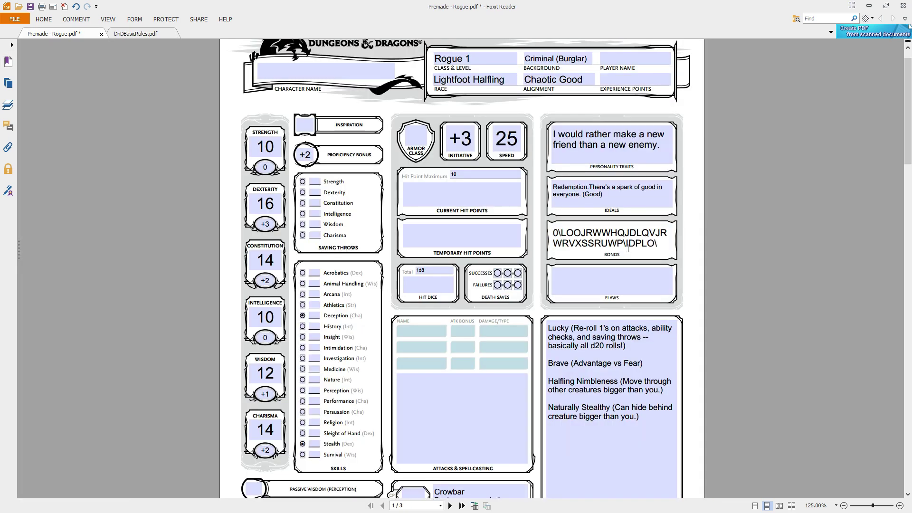
Step: Retype the bond as 'My ill-gotten gains go to support my family.'
{"action": "left_click", "coordinate": [143, 34]}
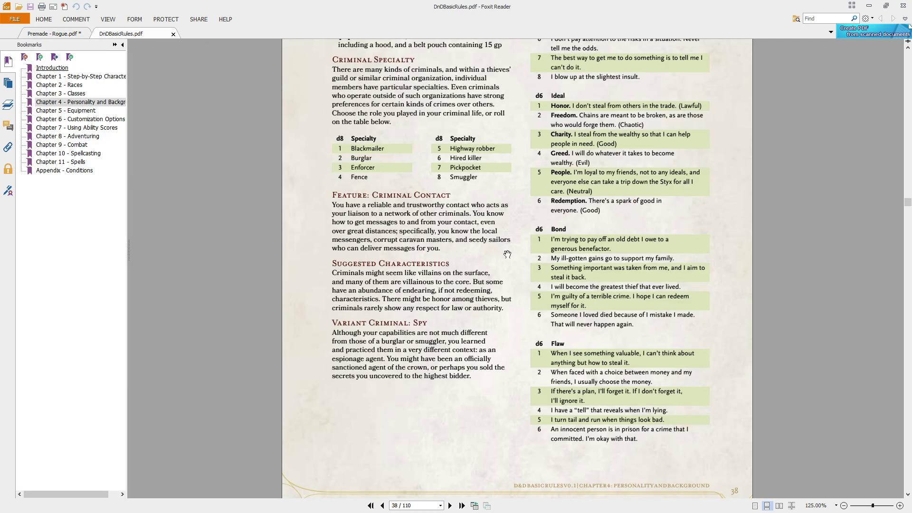
{"action": "left_click", "coordinate": [45, 37]}
{"action": "left_click", "coordinate": [602, 232]}
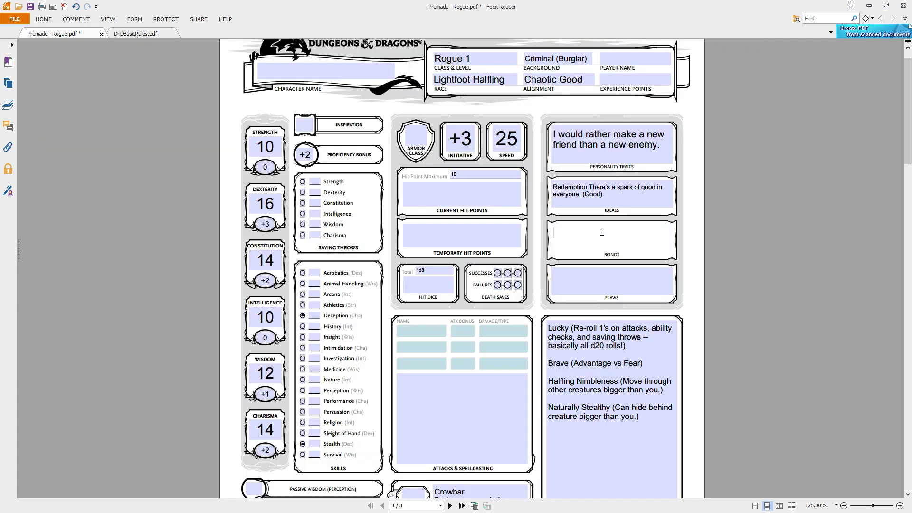
{"action": "type", "text": "My ill-gotten gains go to support "}
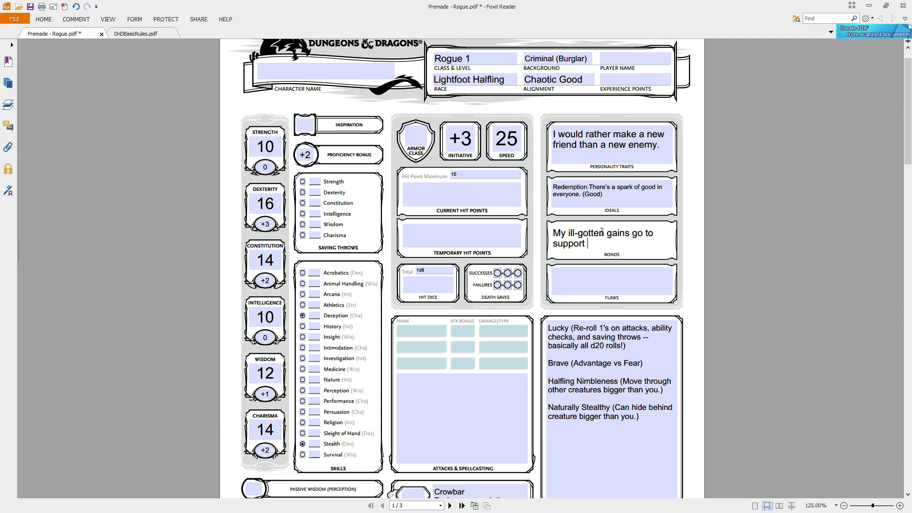
{"action": "type", "text": "my family."}
{"action": "key", "text": "ctrl+Tab"}
Step: Paste Flaw 1 into the Flaws field, join it onto one line, and save the sheet
{"action": "scroll", "coordinate": [611, 285], "scroll_direction": "down", "scroll_amount": 2}
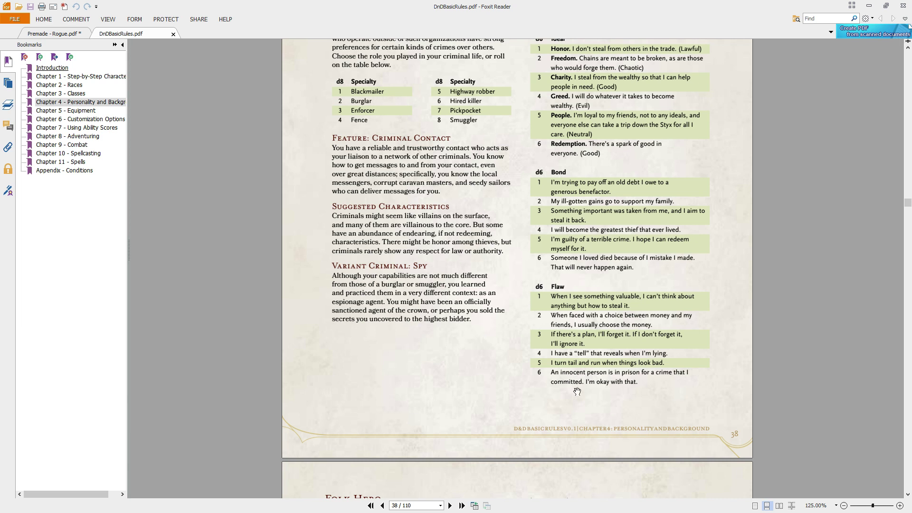
{"action": "scroll", "coordinate": [579, 389], "scroll_direction": "up", "scroll_amount": 1}
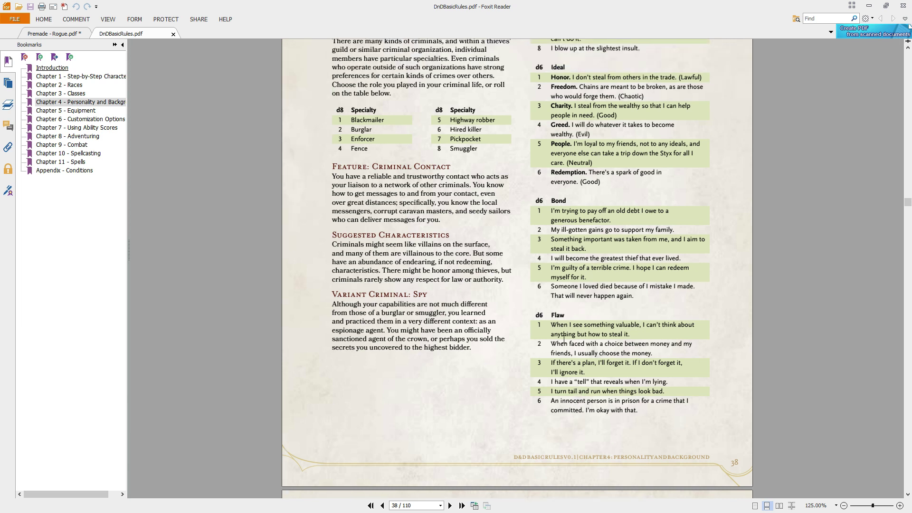
{"action": "left_click_drag", "start_coordinate": [556, 324], "coordinate": [630, 331]}
{"action": "key", "text": "ctrl+c"}
{"action": "left_click", "coordinate": [65, 34]}
{"action": "left_click", "coordinate": [624, 285]}
{"action": "key", "text": "ctrl+v"}
{"action": "left_click", "coordinate": [622, 284]}
{"action": "key", "text": "Delete"}
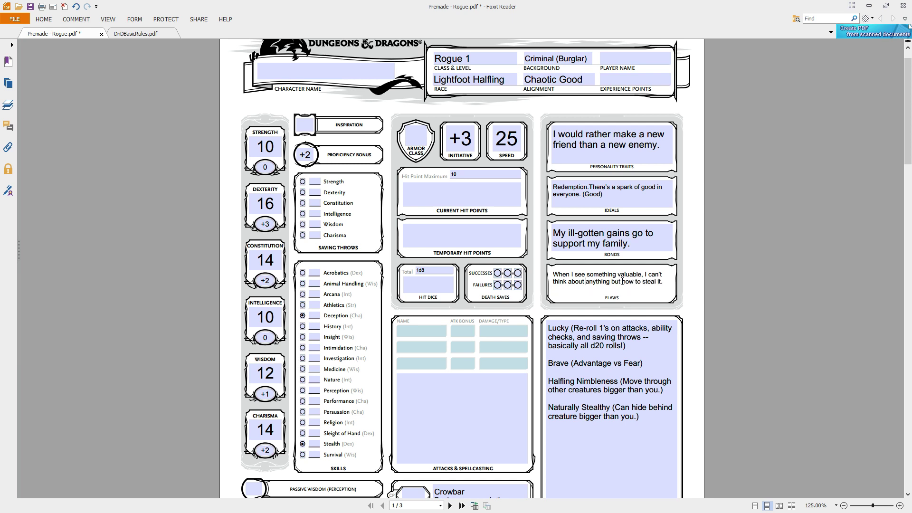
{"action": "left_click", "coordinate": [732, 269]}
{"action": "scroll", "coordinate": [732, 269], "scroll_direction": "down", "scroll_amount": 1}
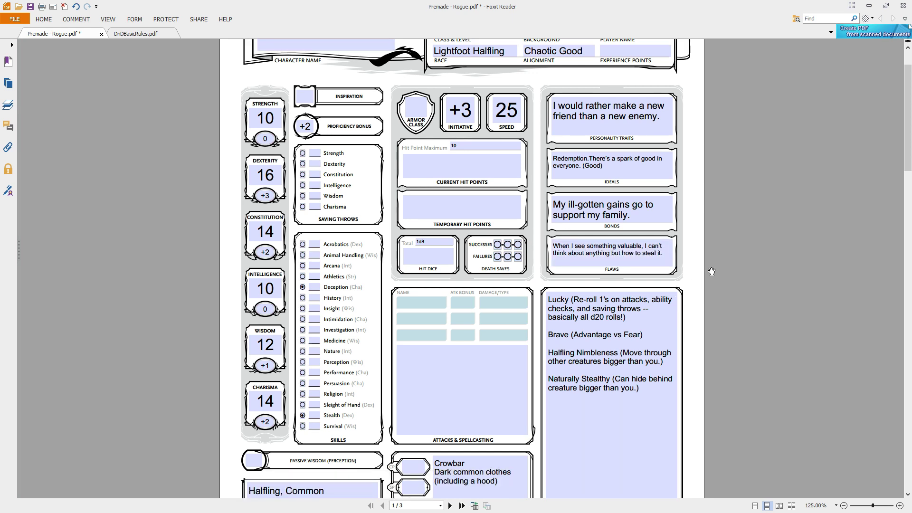
{"action": "key", "text": "ctrl+s"}
Step: Jump to the Chapter 3 - Classes bookmark and scroll toward the Fighter pages
{"action": "left_click", "coordinate": [149, 34]}
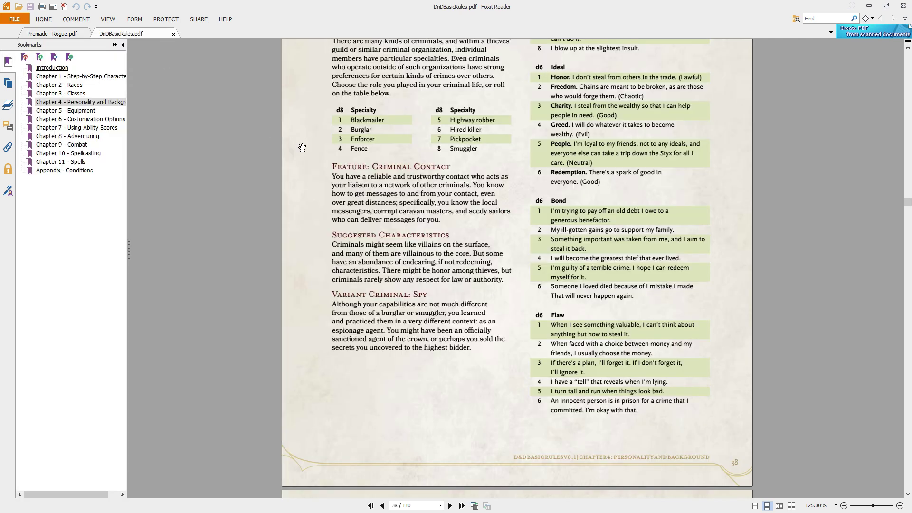
{"action": "left_click", "coordinate": [73, 95]}
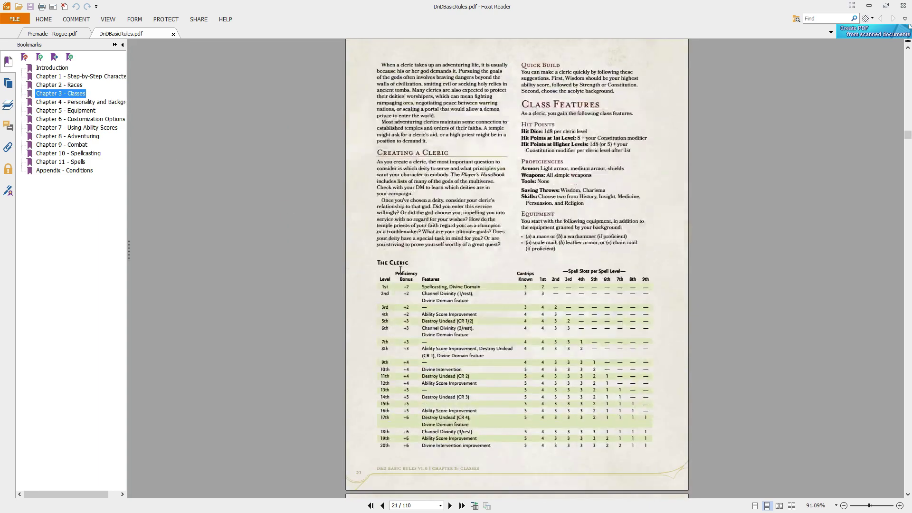
{"action": "scroll", "coordinate": [400, 267], "scroll_direction": "up", "scroll_amount": 2}
{"action": "scroll", "coordinate": [427, 309], "scroll_direction": "down", "scroll_amount": 5}
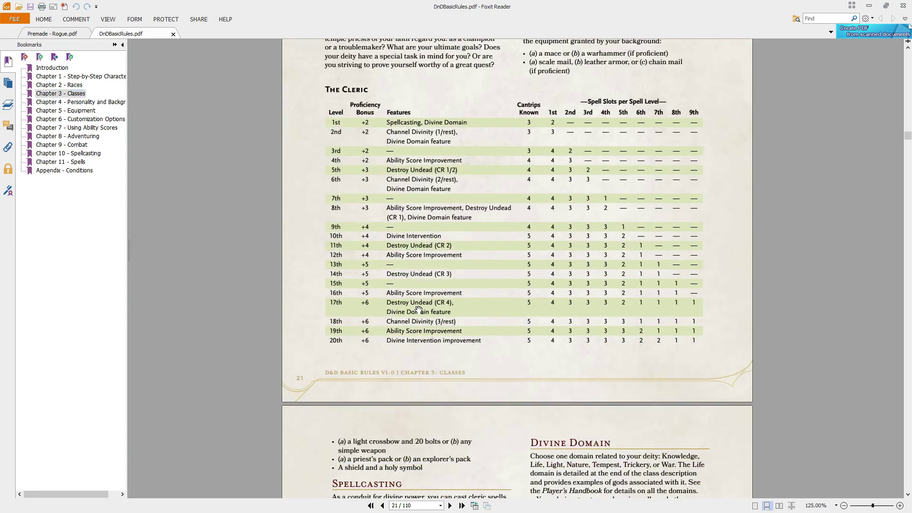
{"action": "scroll", "coordinate": [420, 310], "scroll_direction": "down", "scroll_amount": 10}
{"action": "scroll", "coordinate": [418, 309], "scroll_direction": "down", "scroll_amount": 10}
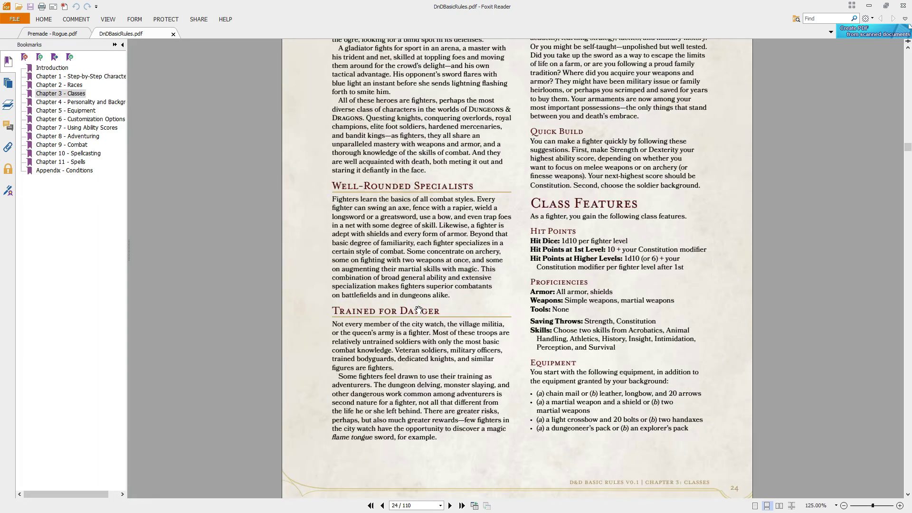
Step: Append 'Light Armor' to the Other Proficiencies list after Tools
{"action": "scroll", "coordinate": [420, 308], "scroll_direction": "down", "scroll_amount": 10}
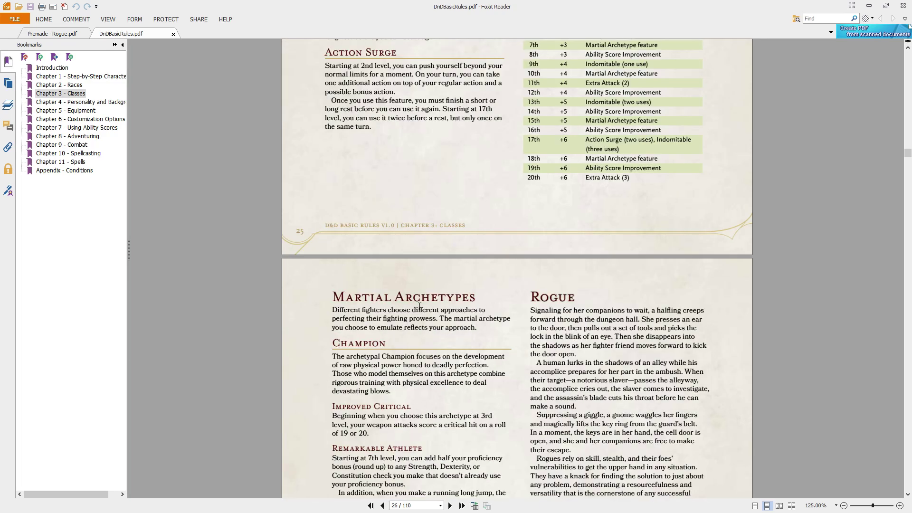
{"action": "scroll", "coordinate": [420, 308], "scroll_direction": "down", "scroll_amount": 20}
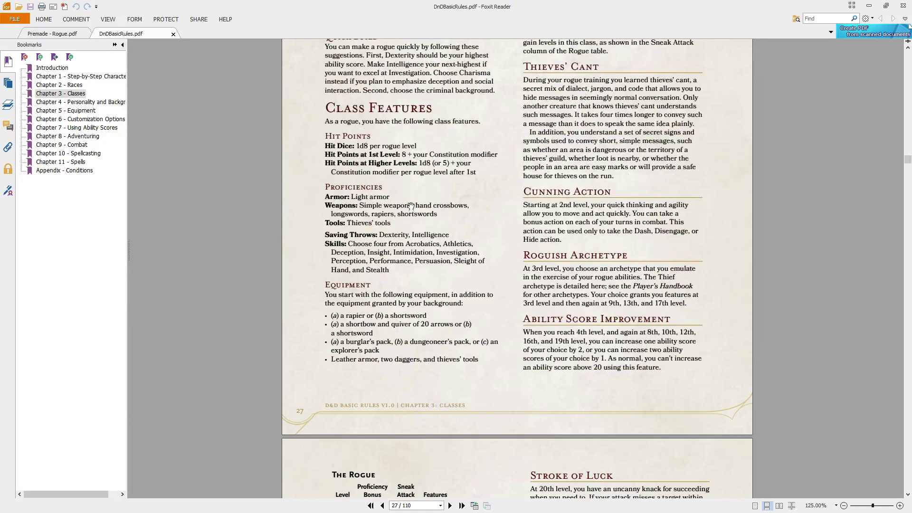
{"action": "scroll", "coordinate": [380, 226], "scroll_direction": "up", "scroll_amount": 1}
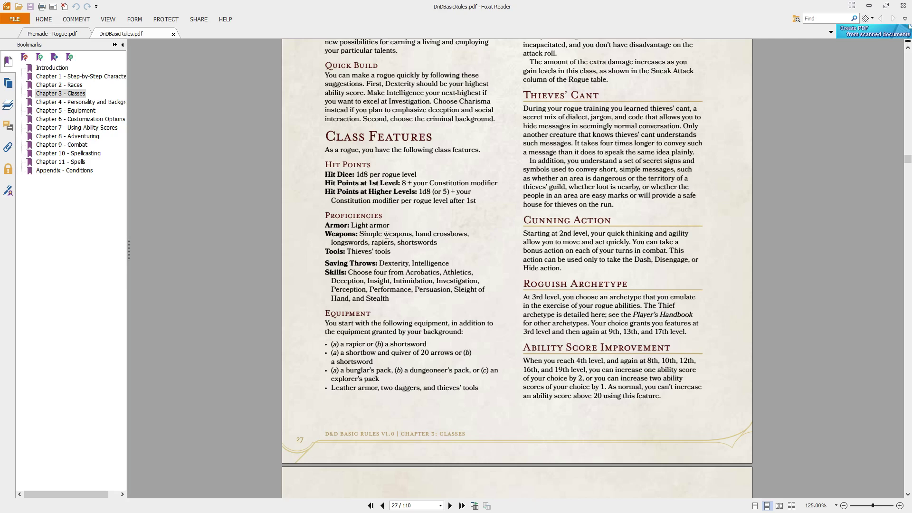
{"action": "key", "text": "ctrl+Tab"}
{"action": "scroll", "coordinate": [348, 398], "scroll_direction": "down", "scroll_amount": 6}
{"action": "left_click", "coordinate": [322, 350]}
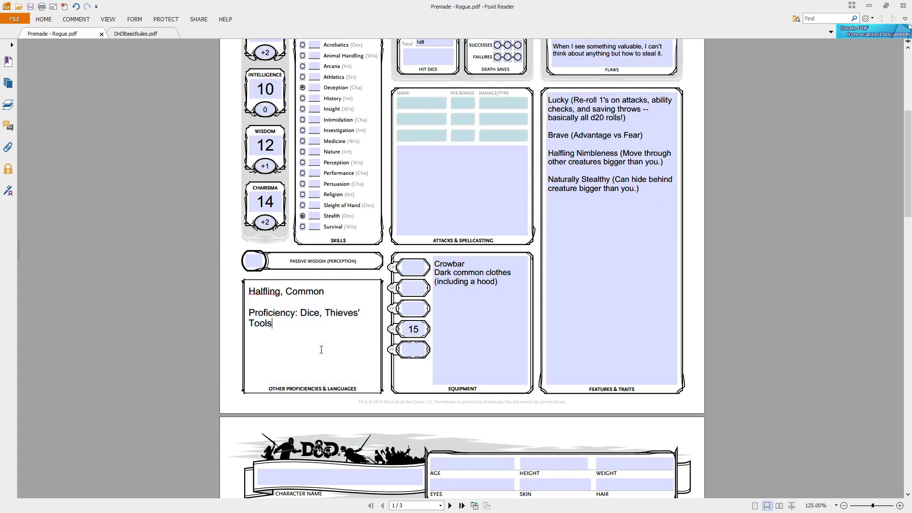
{"action": "type", "text": ", Light Armor,"}
Step: Copy the rogue's weapon proficiencies from the rules and append them to the list
{"action": "key", "text": "ctrl+Tab"}
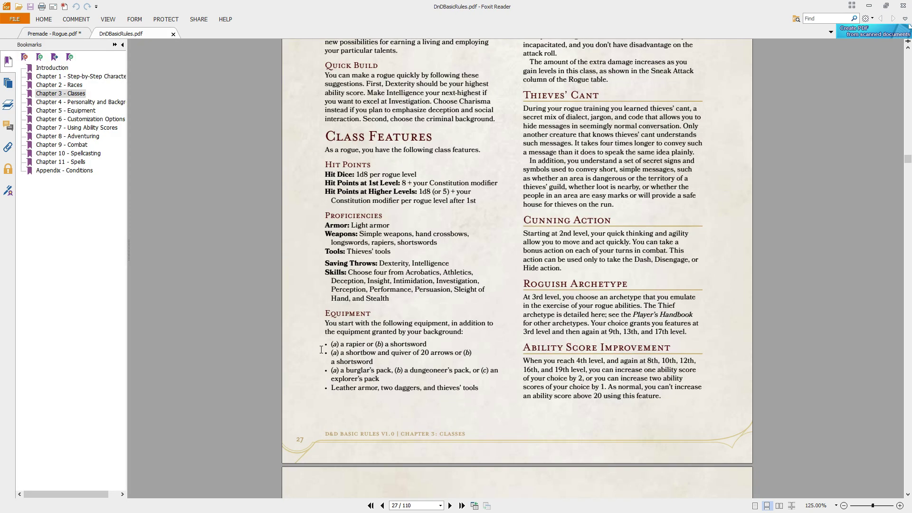
{"action": "left_click_drag", "start_coordinate": [361, 234], "coordinate": [436, 242]}
{"action": "key", "text": "ctrl+c"}
{"action": "key", "text": "ctrl+Tab"}
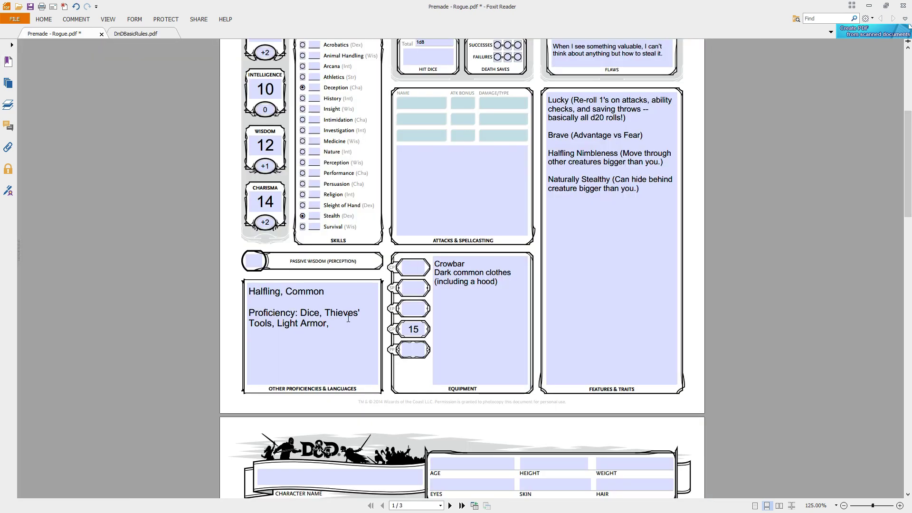
{"action": "left_click", "coordinate": [368, 328]}
{"action": "type", "text": ","}
{"action": "key", "text": "ctrl+v"}
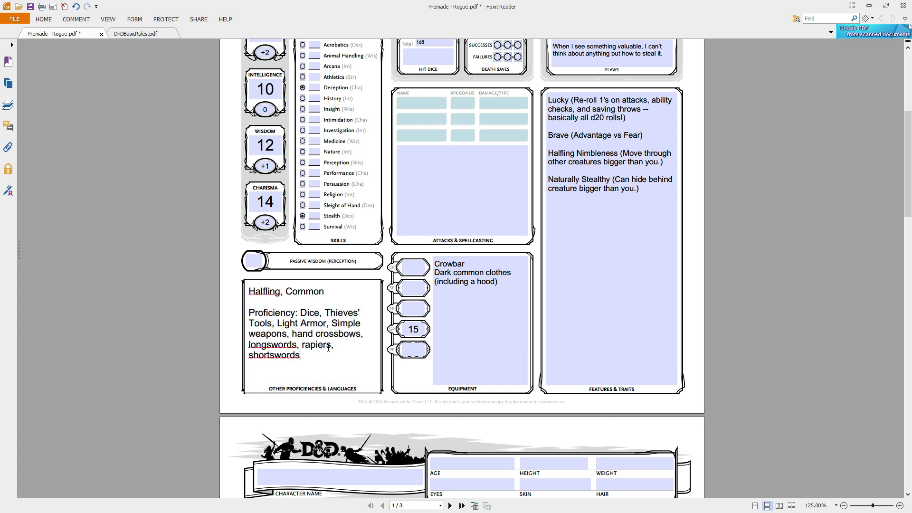
{"action": "key", "text": "ctrl+Tab"}
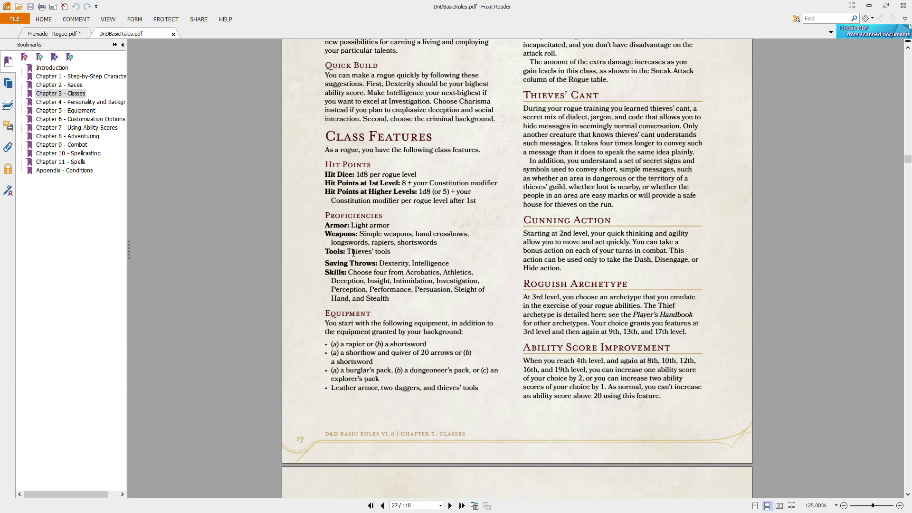
{"action": "key", "text": "ctrl+Tab"}
{"action": "key", "text": "ctrl+Tab"}
{"action": "key", "text": "ctrl+Tab"}
Step: Mark the Dexterity saving throw and the Insight and Persuasion skills as proficient
{"action": "scroll", "coordinate": [370, 261], "scroll_direction": "up", "scroll_amount": 5}
{"action": "left_click", "coordinate": [304, 164]}
{"action": "key", "text": "ctrl+Tab"}
{"action": "key", "text": "ctrl+Tab"}
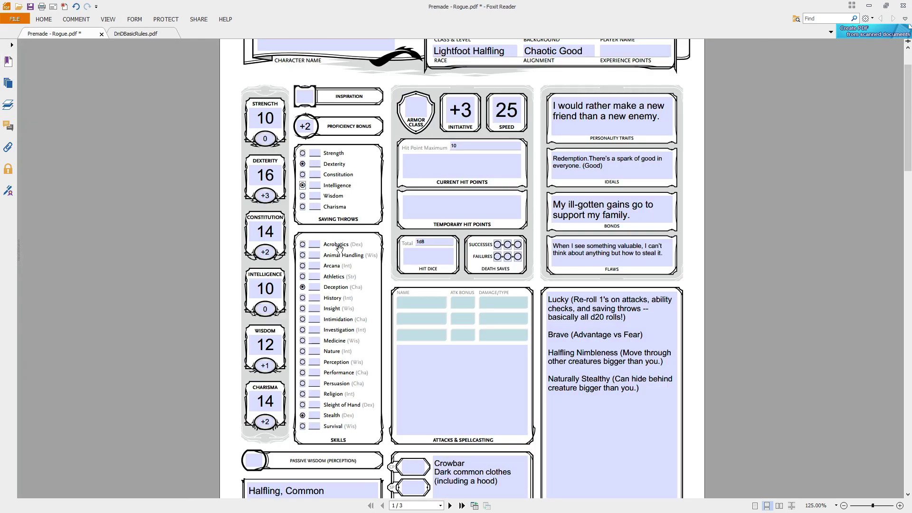
{"action": "key", "text": "ctrl+Tab"}
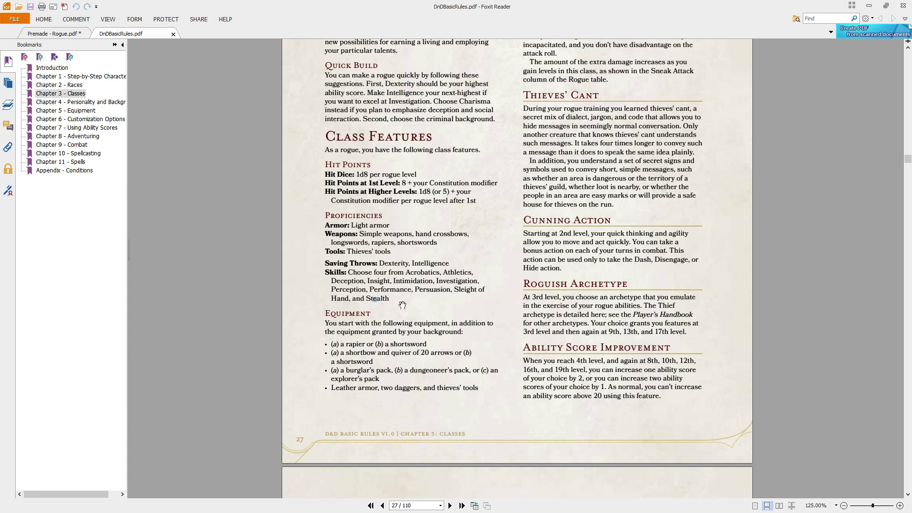
{"action": "double_click", "coordinate": [435, 289]}
{"action": "key", "text": "ctrl+Tab"}
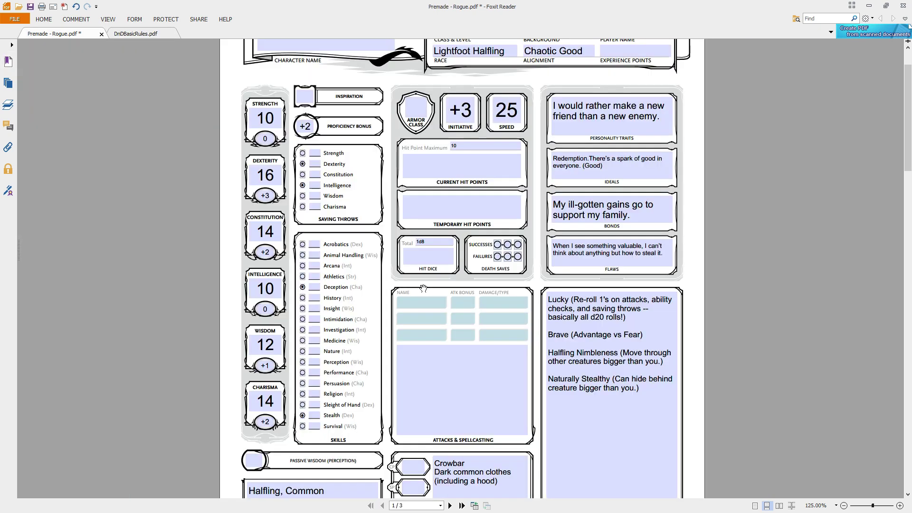
{"action": "left_click", "coordinate": [303, 308]}
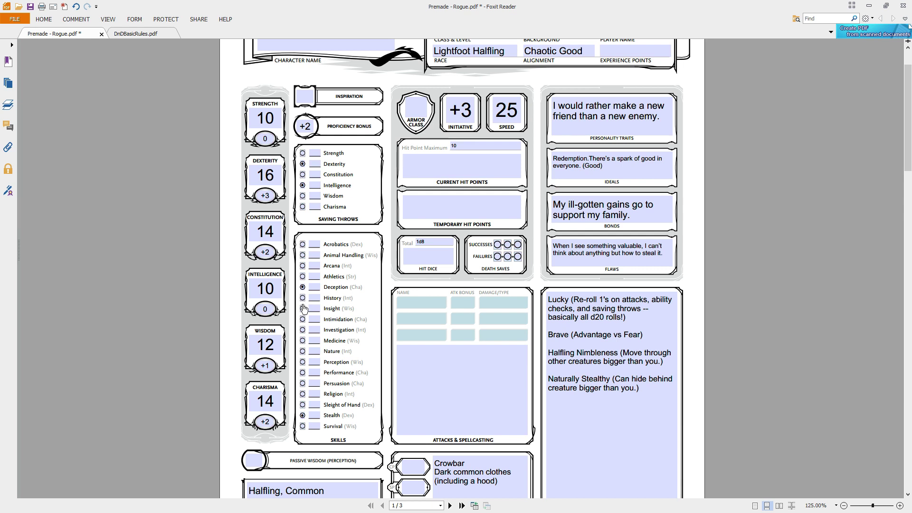
{"action": "left_click", "coordinate": [303, 383]}
Step: Mark Acrobatics and Sleight of Hand as proficient skills, checking the rogue's skill list
{"action": "key", "text": "ctrl+Tab"}
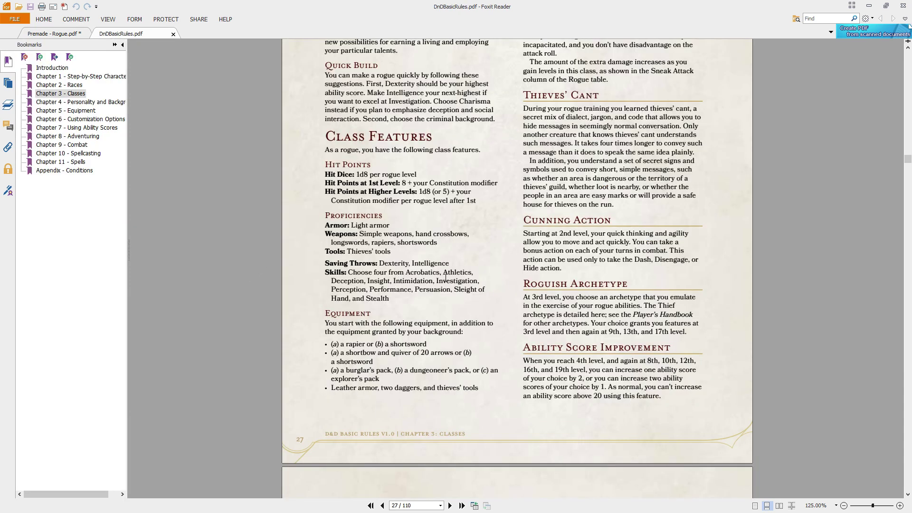
{"action": "key", "text": "ctrl+Tab"}
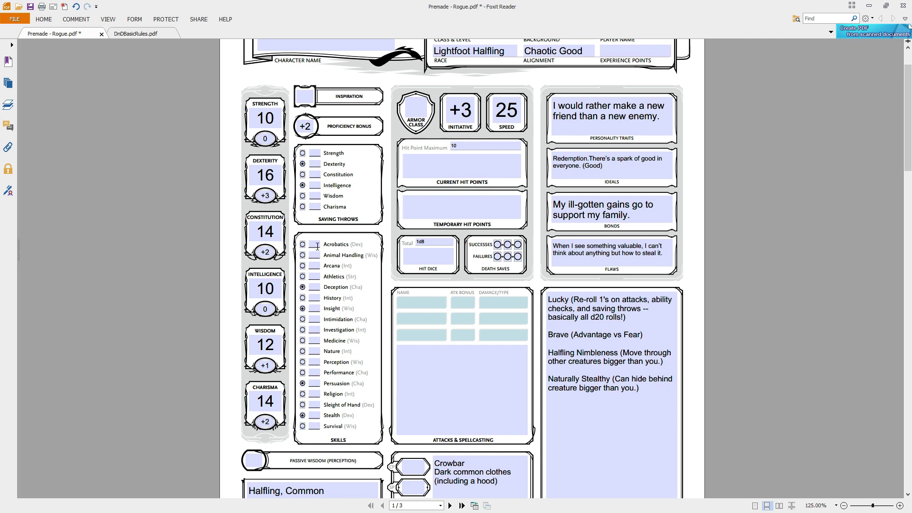
{"action": "left_click", "coordinate": [302, 244]}
{"action": "key", "text": "ctrl+Tab"}
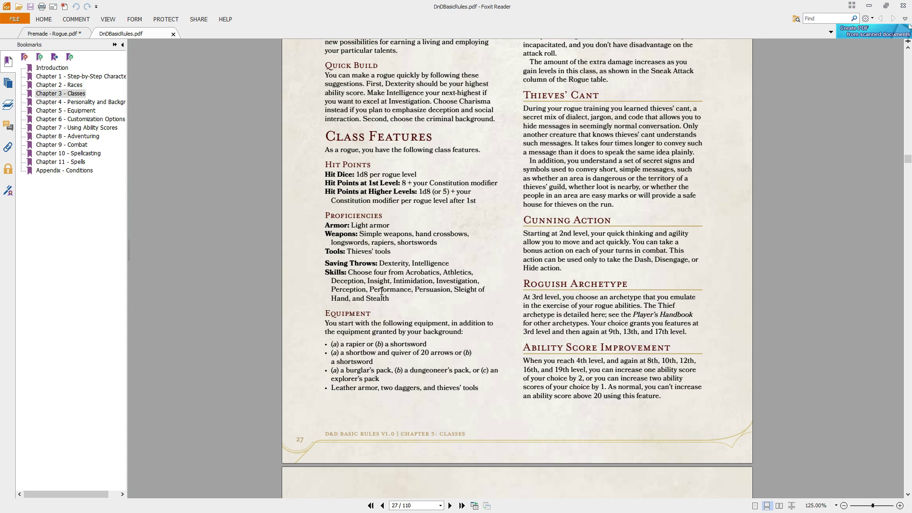
{"action": "key", "text": "ctrl+Tab"}
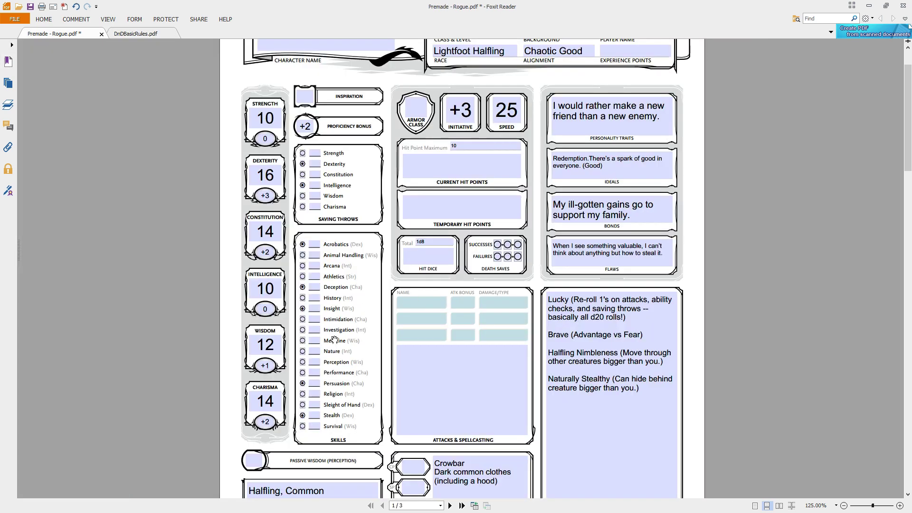
{"action": "left_click", "coordinate": [303, 405]}
{"action": "key", "text": "ctrl+Tab"}
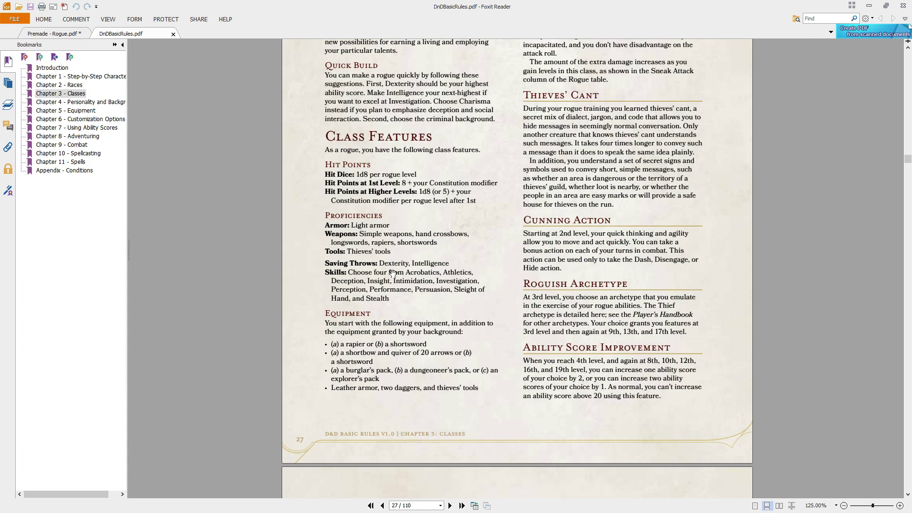
{"action": "scroll", "coordinate": [333, 299], "scroll_direction": "down", "scroll_amount": 2}
{"action": "scroll", "coordinate": [383, 307], "scroll_direction": "down", "scroll_amount": 1}
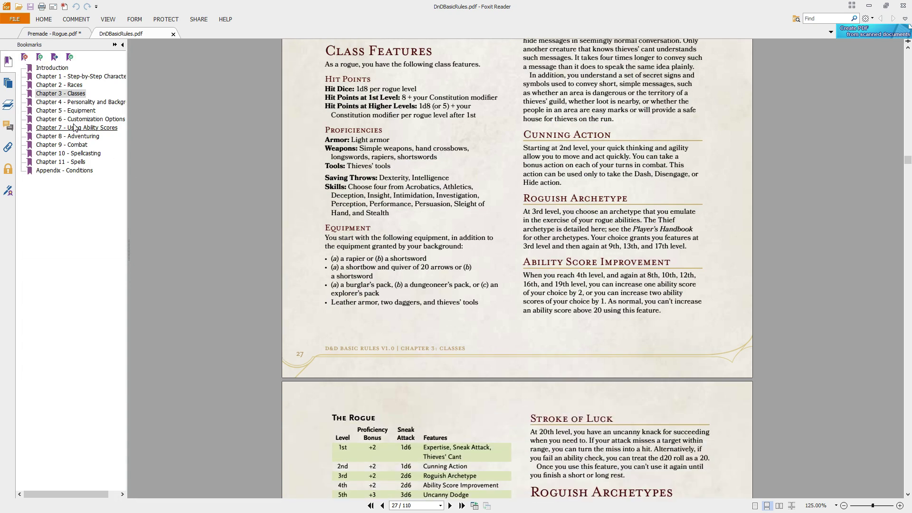
{"action": "left_click", "coordinate": [67, 110]}
{"action": "scroll", "coordinate": [411, 257], "scroll_direction": "down", "scroll_amount": 10}
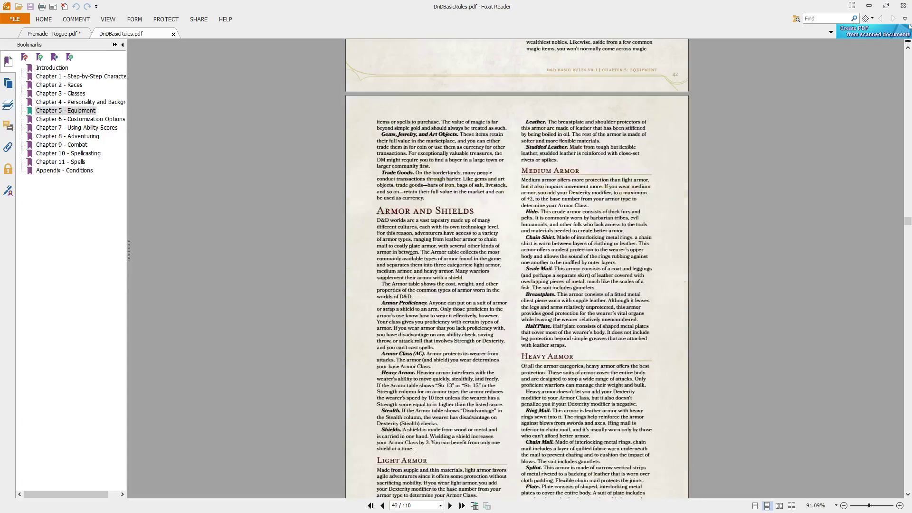
{"action": "scroll", "coordinate": [412, 252], "scroll_direction": "down", "scroll_amount": 12}
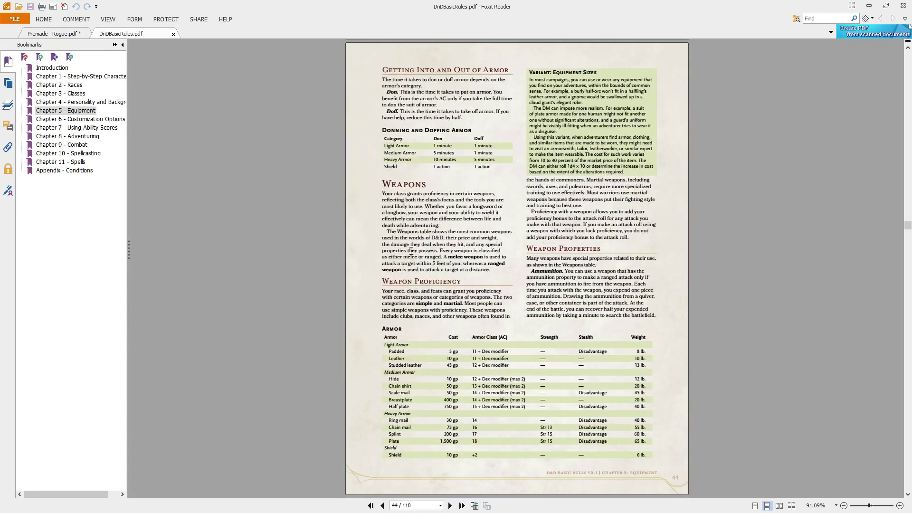
{"action": "scroll", "coordinate": [411, 252], "scroll_direction": "down", "scroll_amount": 10}
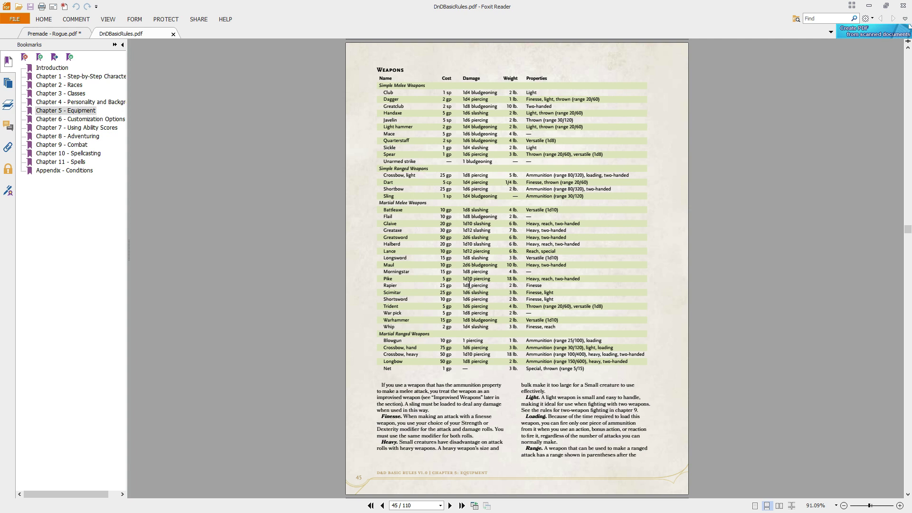
{"action": "left_click", "coordinate": [47, 32]}
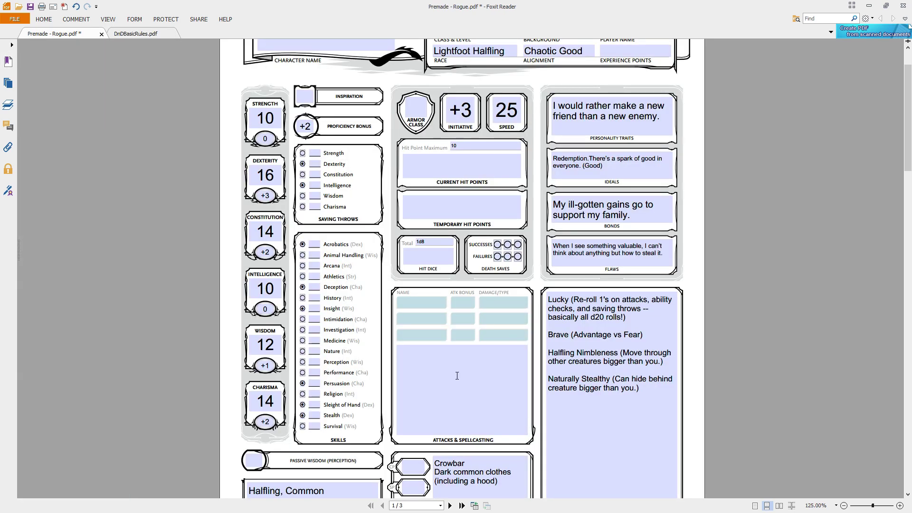
{"action": "scroll", "coordinate": [401, 345], "scroll_direction": "down", "scroll_amount": 3}
{"action": "key", "text": "ctrl+Tab"}
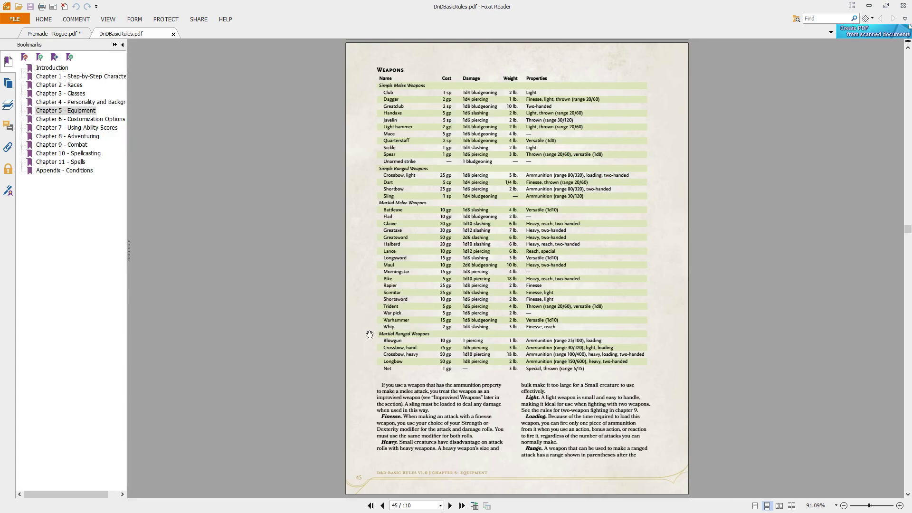
{"action": "left_click", "coordinate": [66, 93]}
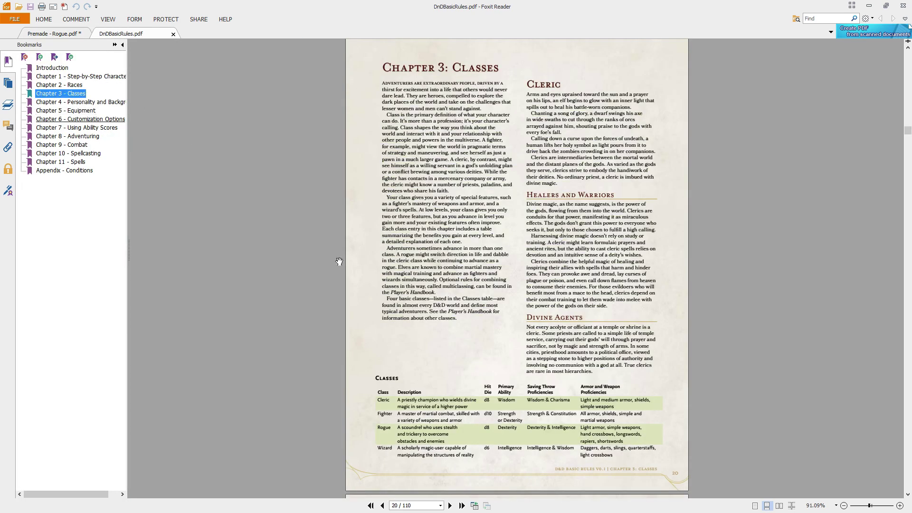
{"action": "scroll", "coordinate": [437, 290], "scroll_direction": "down", "scroll_amount": 10}
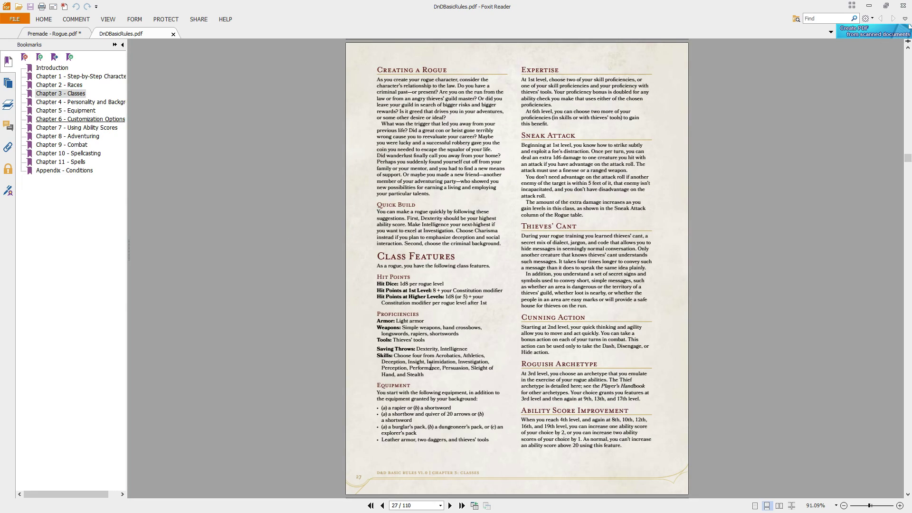
{"action": "scroll", "coordinate": [431, 366], "scroll_direction": "up", "scroll_amount": 3}
{"action": "scroll", "coordinate": [431, 367], "scroll_direction": "down", "scroll_amount": 4}
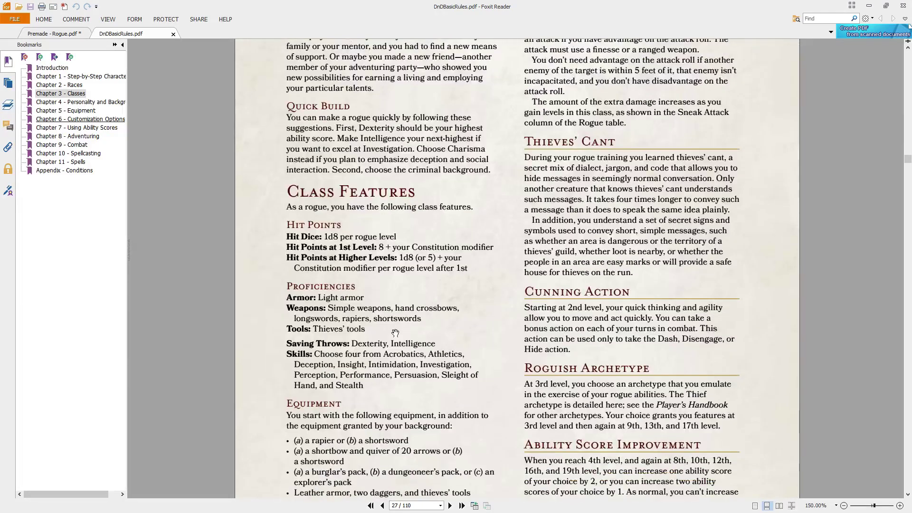
Step: Fill the first attack row with Rapier, +5 attack bonus and 1d8 damage
{"action": "scroll", "coordinate": [393, 332], "scroll_direction": "down", "scroll_amount": 1}
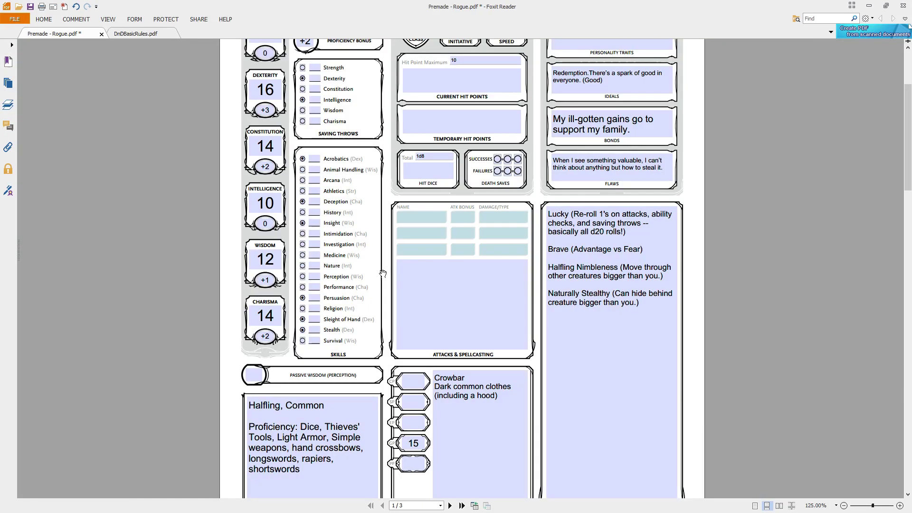
{"action": "key", "text": "ctrl+Tab"}
{"action": "left_click", "coordinate": [425, 229]}
{"action": "left_click", "coordinate": [426, 220]}
{"action": "type", "text": "Rapier"}
{"action": "key", "text": "Tab"}
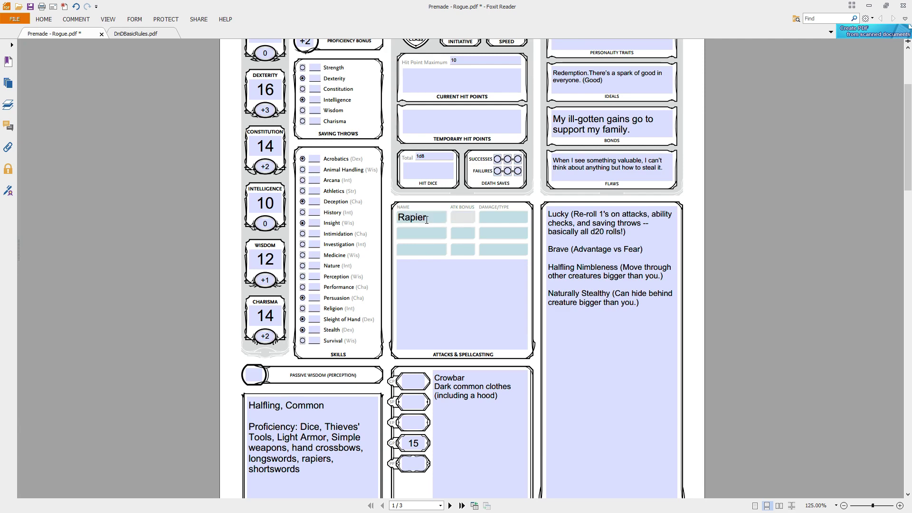
{"action": "scroll", "coordinate": [426, 223], "scroll_direction": "up", "scroll_amount": 3}
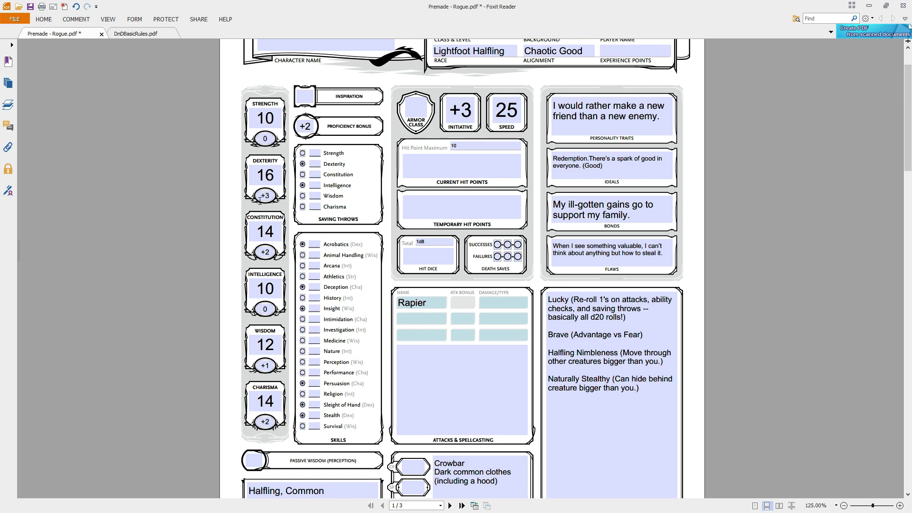
{"action": "type", "text": "5"}
{"action": "left_click", "coordinate": [492, 301]}
{"action": "type", "text": "1d6+1"}
{"action": "type", "text": "8"}
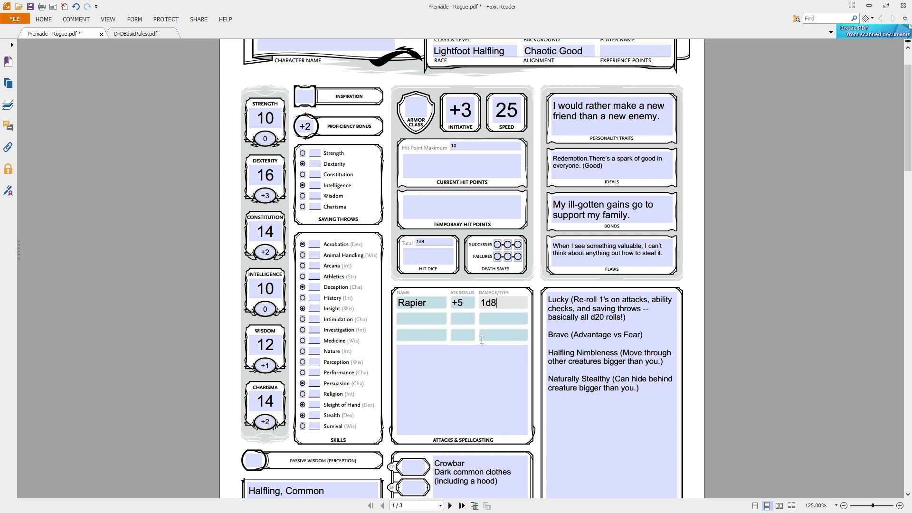
{"action": "key", "text": "ctrl+Tab"}
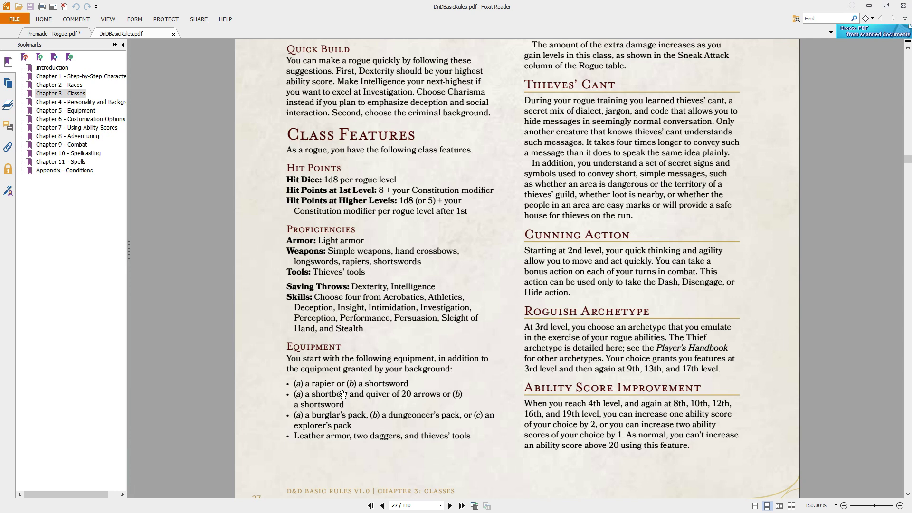
Step: Add a Shortbow attack with +5 bonus and 1d6 damage in the second row
{"action": "key", "text": "ctrl+Tab"}
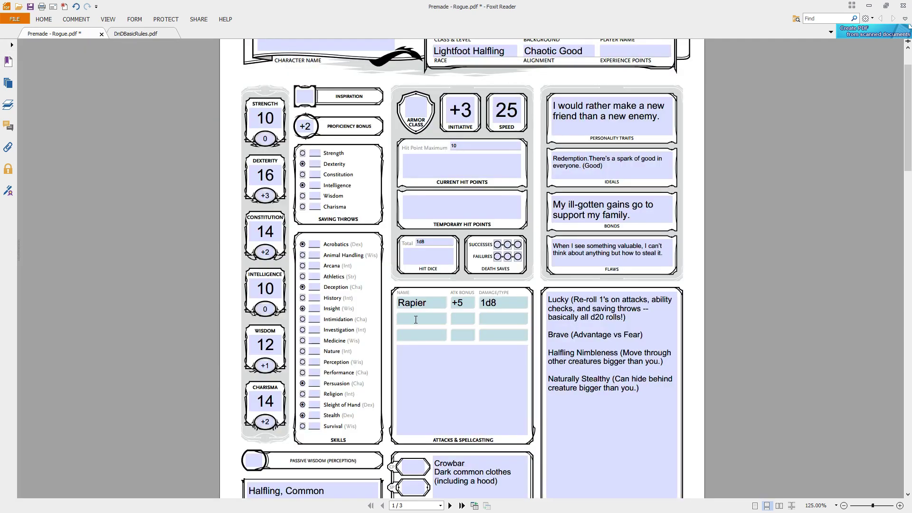
{"action": "left_click", "coordinate": [416, 320]}
{"action": "type", "text": "Shortbow"}
{"action": "key", "text": "Tab"}
{"action": "key", "text": "Tab"}
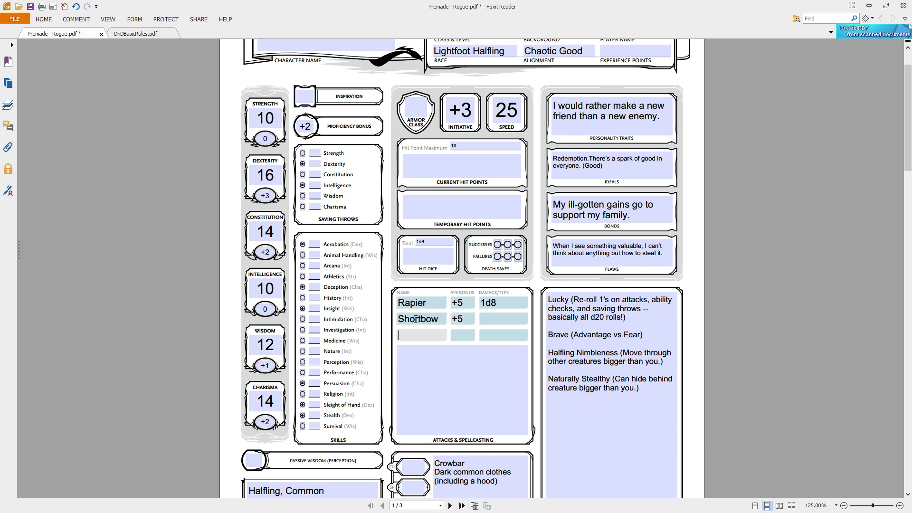
{"action": "left_click", "coordinate": [501, 320]}
{"action": "type", "text": "1d6"}
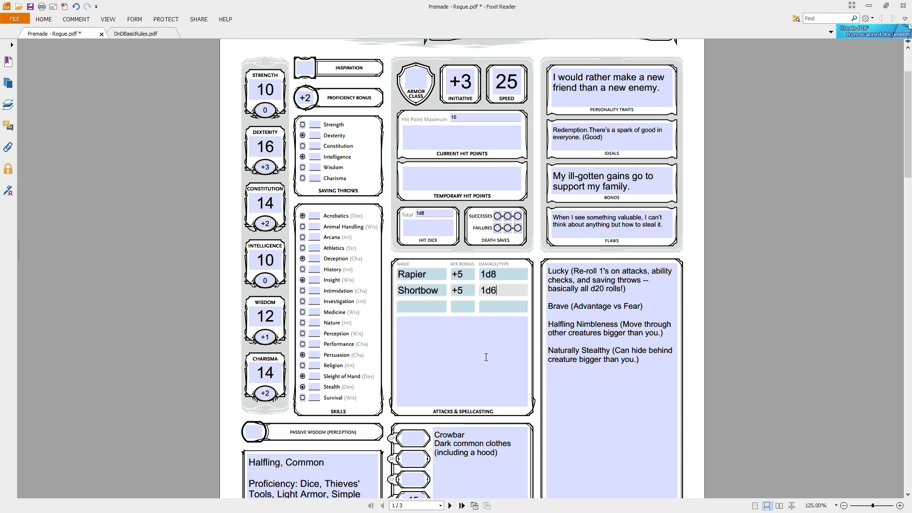
Step: Add 'Arrows: 20' as a new line in the equipment list
{"action": "left_click", "coordinate": [494, 464]}
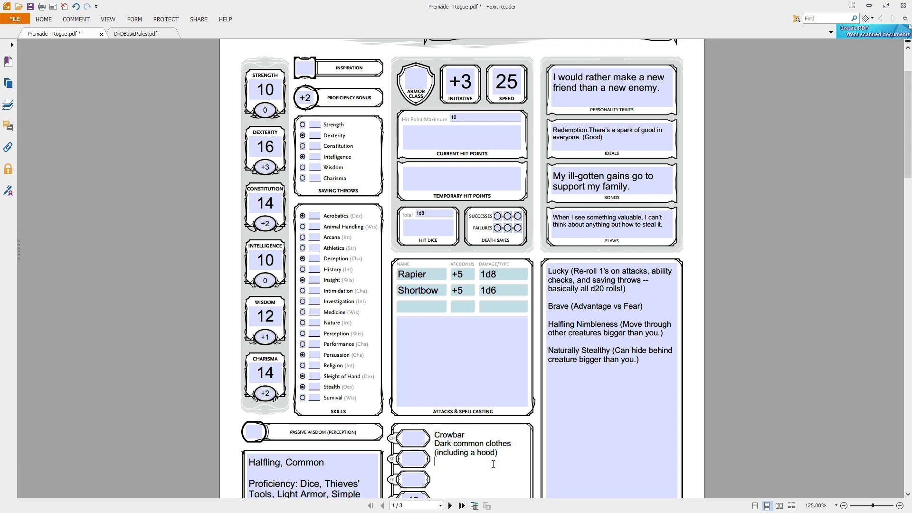
{"action": "type", "text": "Arrows: 20"}
{"action": "left_click", "coordinate": [138, 35]}
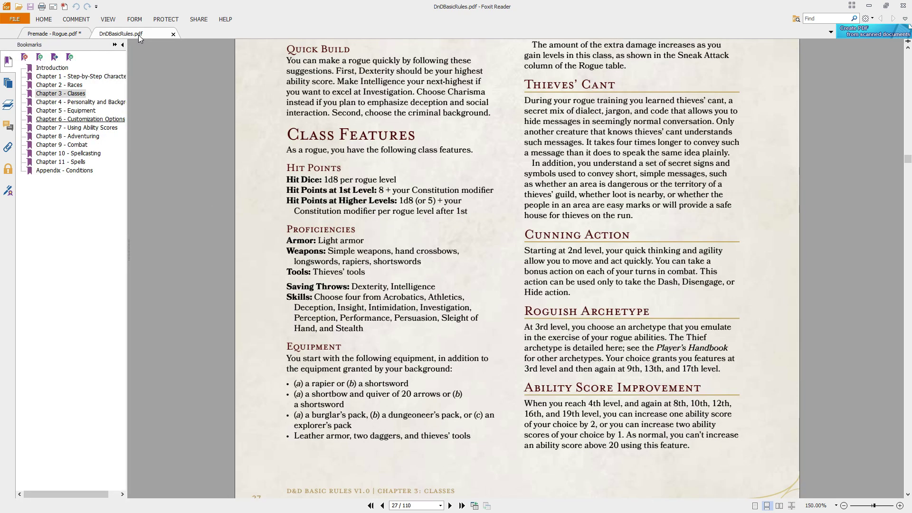
{"action": "left_click", "coordinate": [44, 35]}
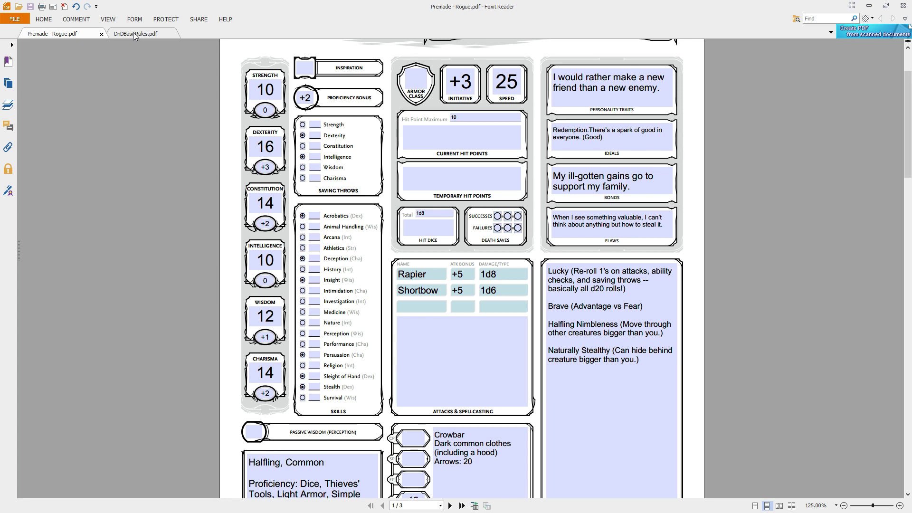
{"action": "left_click", "coordinate": [133, 33]}
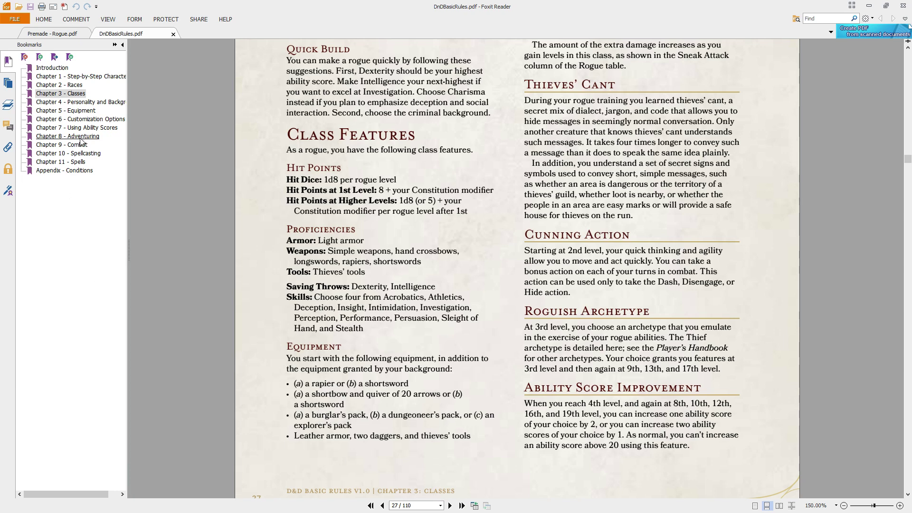
Step: Read the Equipment Packs section in the rulebook's Chapter 5 - Equipment
{"action": "left_click", "coordinate": [65, 110]}
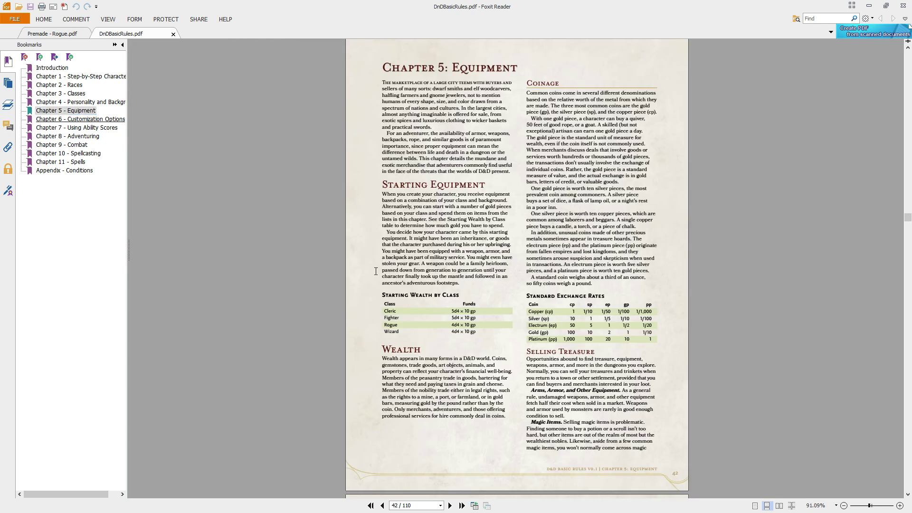
{"action": "scroll", "coordinate": [376, 271], "scroll_direction": "down", "scroll_amount": 4}
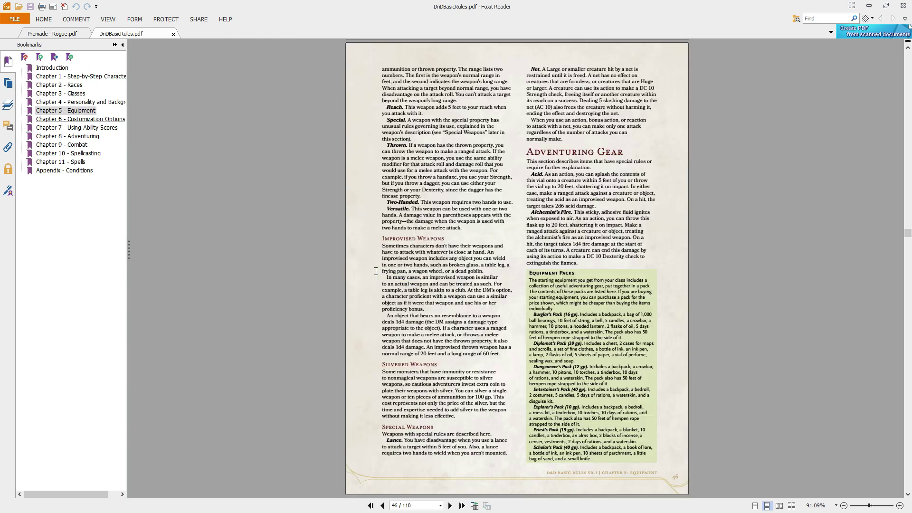
{"action": "scroll", "coordinate": [376, 271], "scroll_direction": "up", "scroll_amount": 4}
{"action": "scroll", "coordinate": [587, 321], "scroll_direction": "down", "scroll_amount": 3}
{"action": "scroll", "coordinate": [588, 321], "scroll_direction": "down", "scroll_amount": 3}
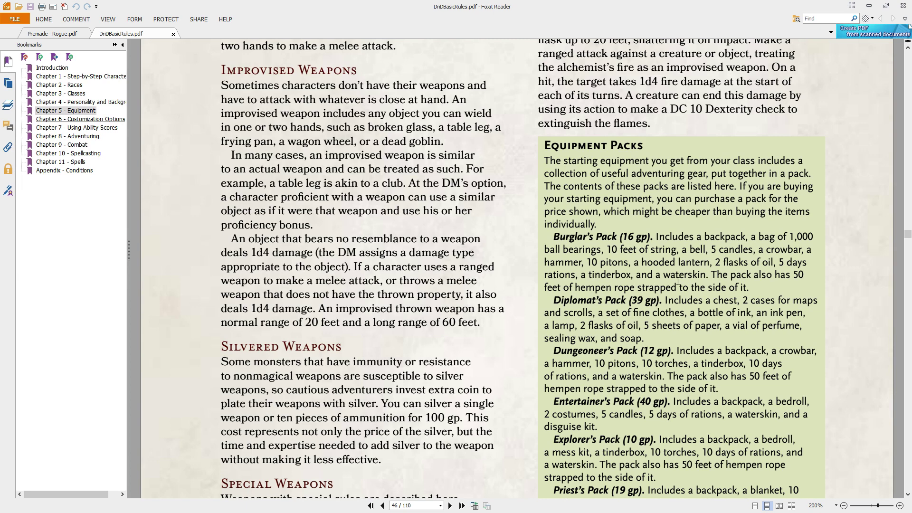
{"action": "scroll", "coordinate": [678, 280], "scroll_direction": "down", "scroll_amount": 2}
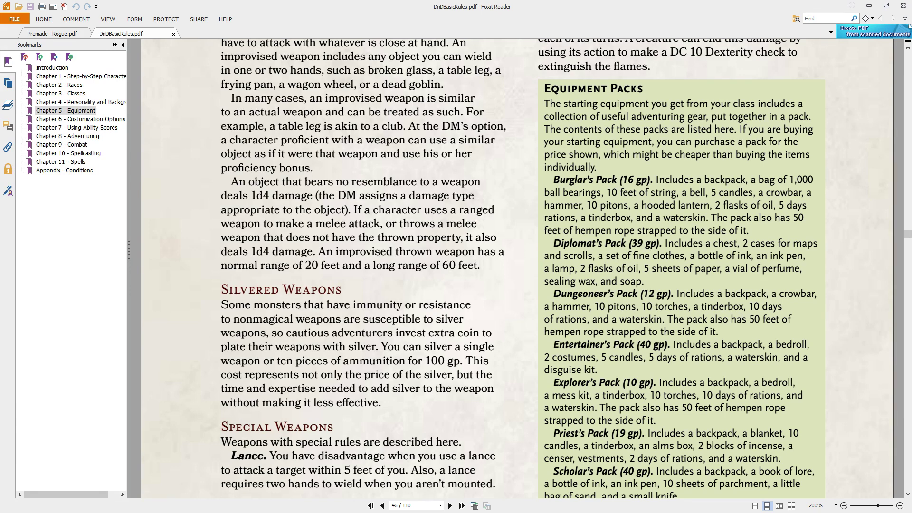
{"action": "scroll", "coordinate": [733, 319], "scroll_direction": "down", "scroll_amount": 1}
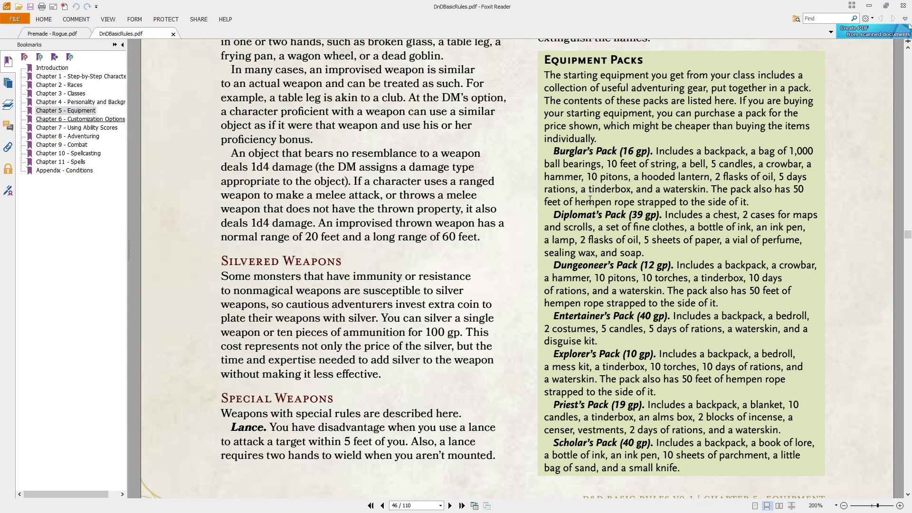
Step: Add Burglar's Pack to the sheet's equipment list
{"action": "left_click", "coordinate": [62, 34]}
{"action": "scroll", "coordinate": [559, 374], "scroll_direction": "down", "scroll_amount": 3}
{"action": "left_click", "coordinate": [479, 420]}
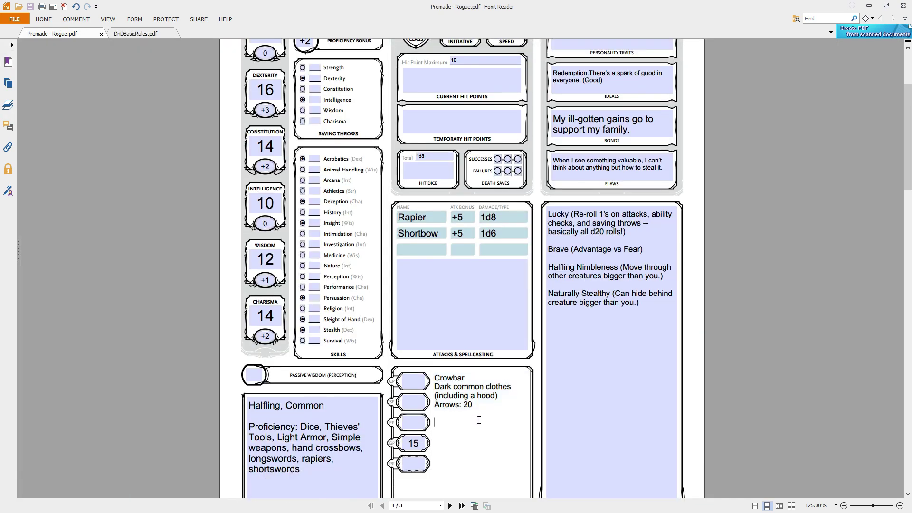
{"action": "type", "text": "Burglar's Pack"}
{"action": "left_click", "coordinate": [132, 36]}
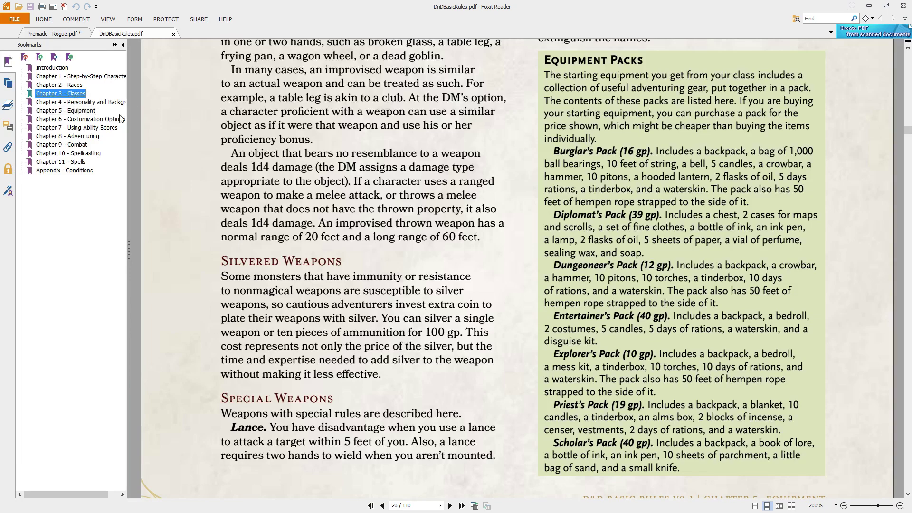
{"action": "left_click", "coordinate": [73, 94]}
Step: Scroll the Classes chapter to the Rogue's starting equipment on page 27
{"action": "scroll", "coordinate": [297, 226], "scroll_direction": "down", "scroll_amount": 15}
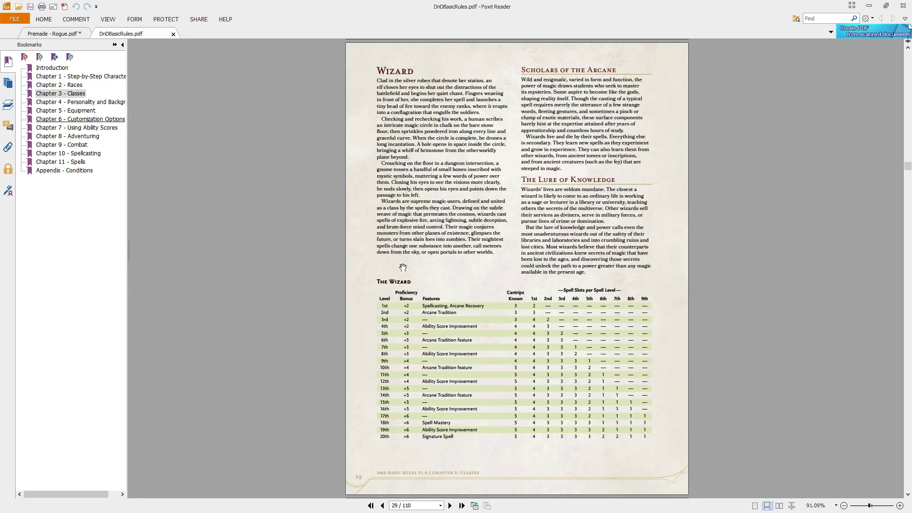
{"action": "scroll", "coordinate": [403, 268], "scroll_direction": "down", "scroll_amount": 2}
{"action": "scroll", "coordinate": [403, 267], "scroll_direction": "up", "scroll_amount": 4}
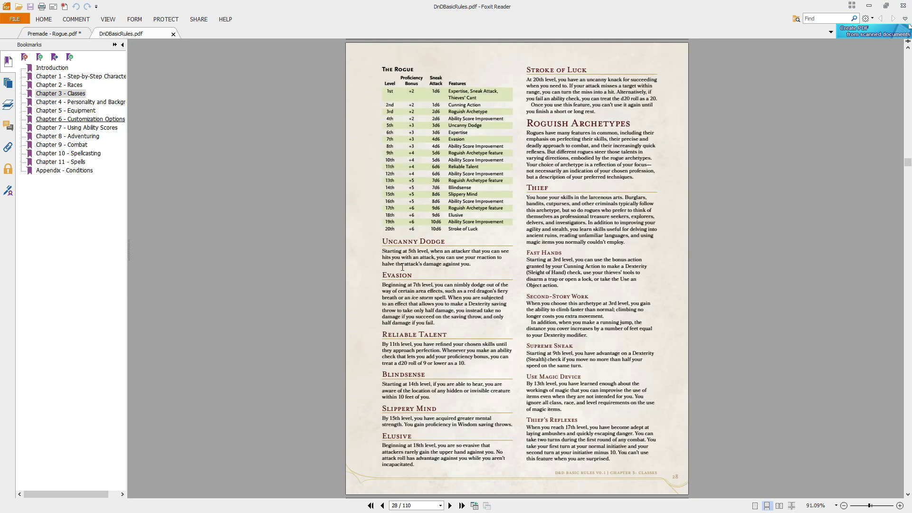
{"action": "scroll", "coordinate": [402, 267], "scroll_direction": "up", "scroll_amount": 2}
{"action": "scroll", "coordinate": [361, 334], "scroll_direction": "up", "scroll_amount": 5}
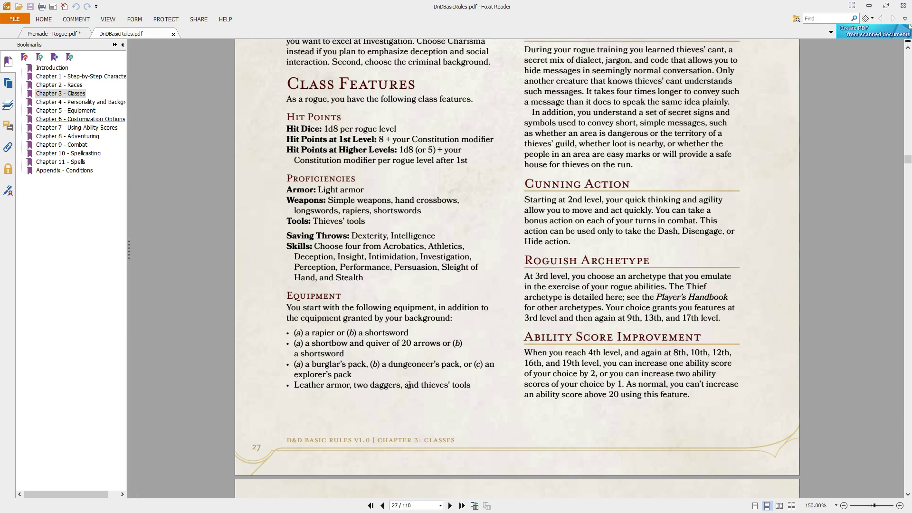
Step: Add Thieves' Tools to the equipment list
{"action": "left_click", "coordinate": [63, 34]}
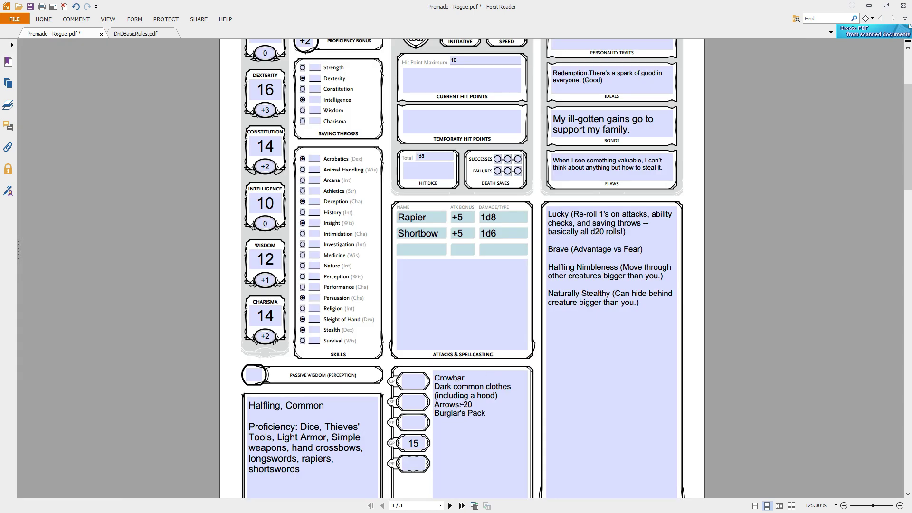
{"action": "left_click", "coordinate": [469, 431]}
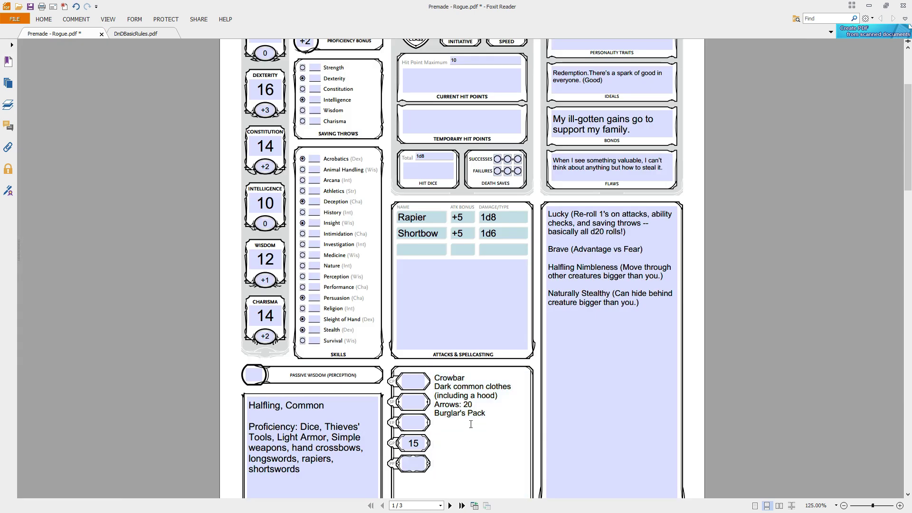
{"action": "type", "text": "Thieves'"}
{"action": "key", "text": "BackSpace"}
{"action": "type", "text": "s' Tools"}
{"action": "left_click", "coordinate": [145, 34]}
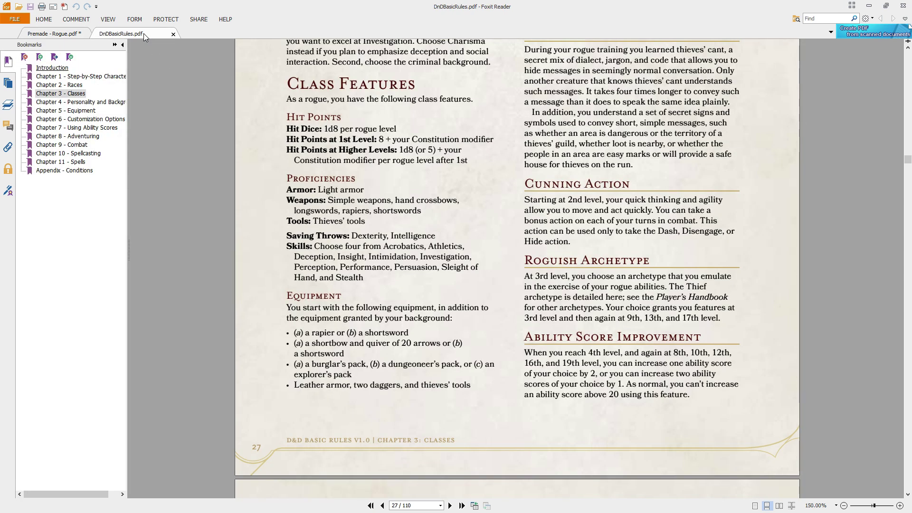
{"action": "left_click", "coordinate": [80, 34]}
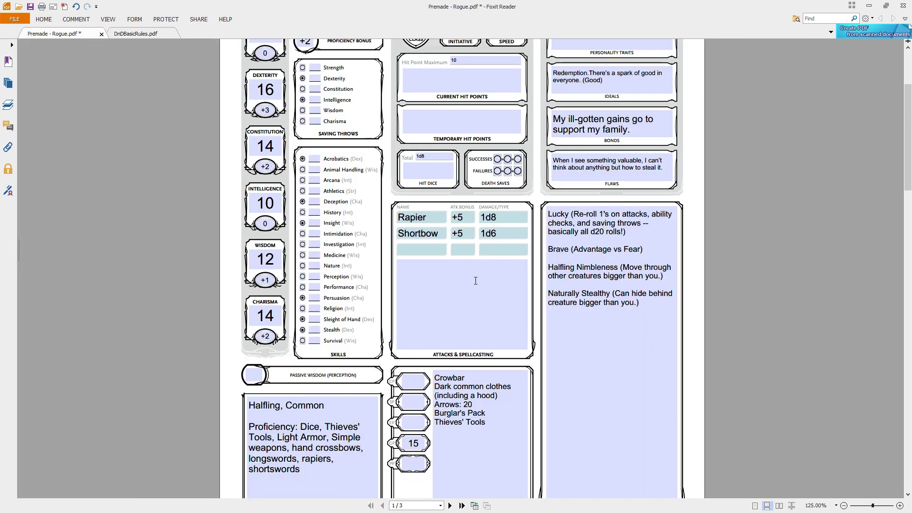
Step: Enter a Daggerx2 attack with +5 bonus and 1d4 damage in the third row
{"action": "left_click", "coordinate": [424, 249]}
{"action": "type", "text": "Daggerx2"}
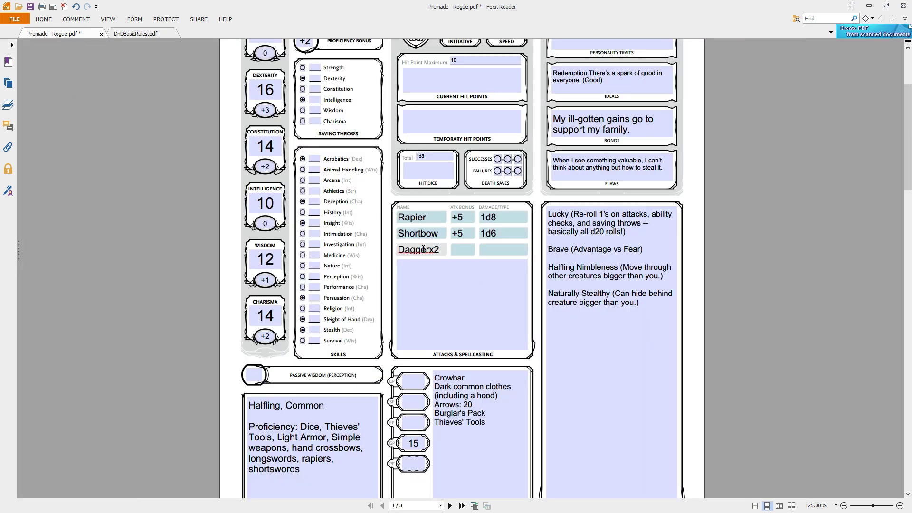
{"action": "key", "text": "Tab"}
{"action": "type", "text": "+5"}
{"action": "key", "text": "Tab"}
{"action": "type", "text": "1d4"}
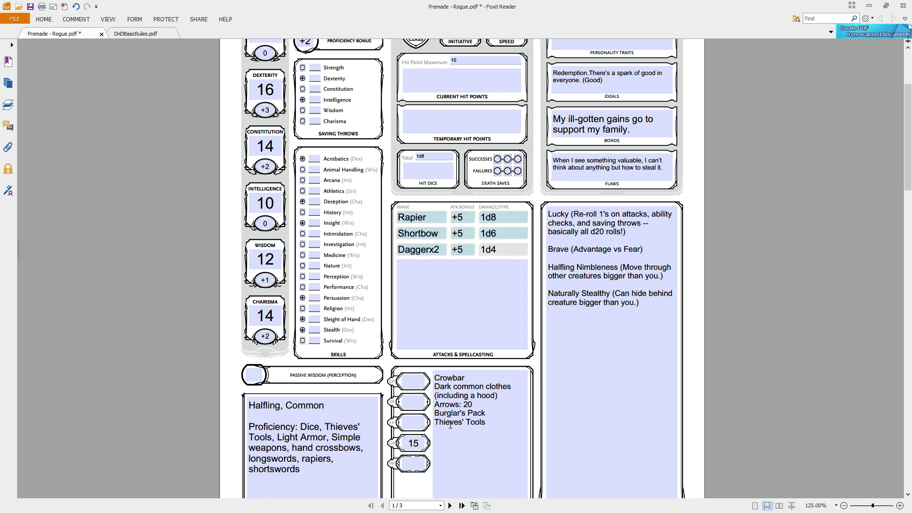
Step: Add Leather Armor to the equipment list
{"action": "scroll", "coordinate": [300, 123], "scroll_direction": "up", "scroll_amount": 3}
{"action": "scroll", "coordinate": [238, 291], "scroll_direction": "down", "scroll_amount": 8}
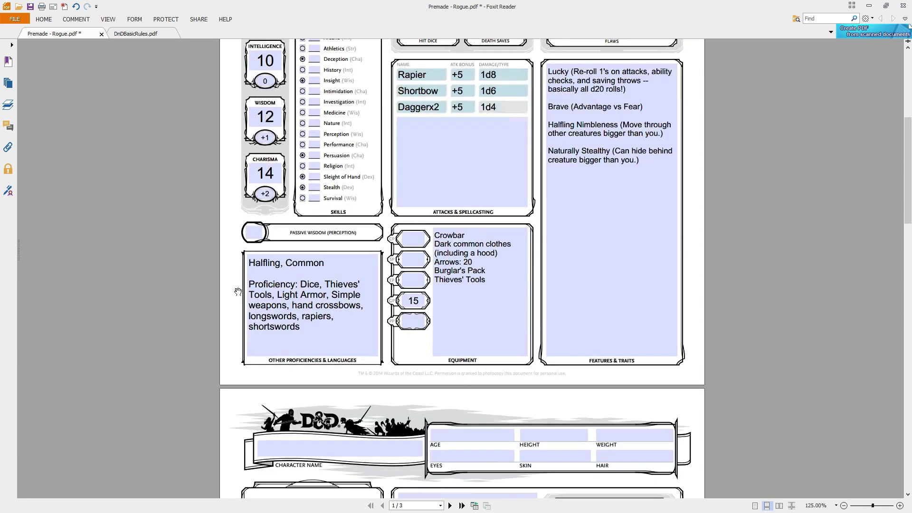
{"action": "scroll", "coordinate": [238, 291], "scroll_direction": "down", "scroll_amount": 6}
{"action": "scroll", "coordinate": [209, 298], "scroll_direction": "up", "scroll_amount": 10}
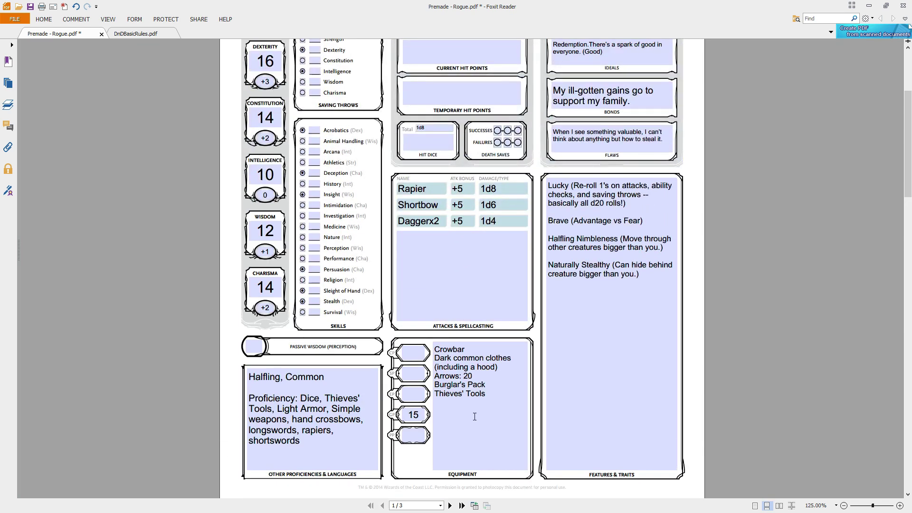
{"action": "left_click", "coordinate": [475, 417]}
{"action": "type", "text": "Leather Ar"}
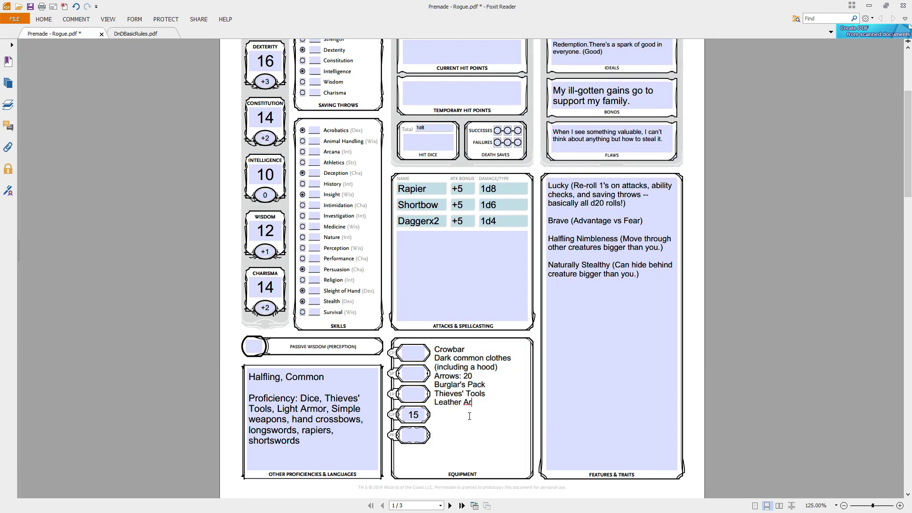
{"action": "type", "text": "mor"}
{"action": "left_click", "coordinate": [136, 33]}
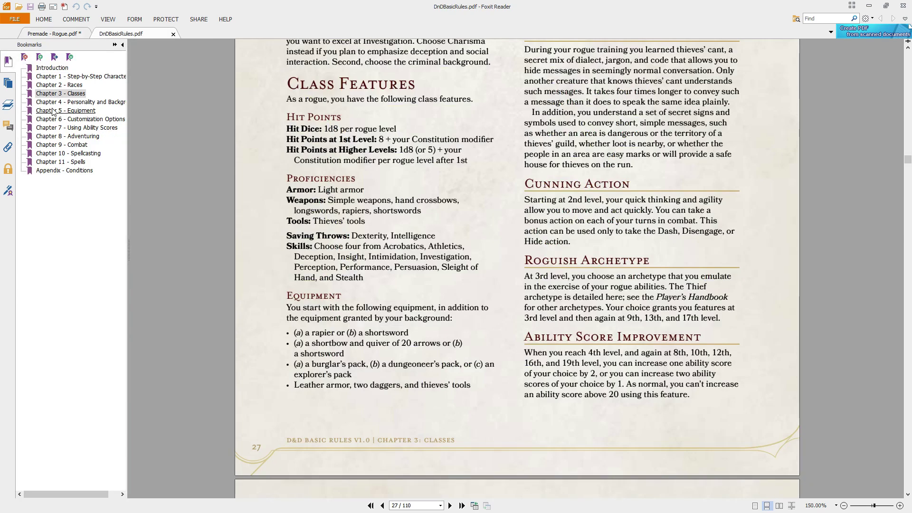
Step: Look up the Armor table in the Basic Rules' Chapter 5 - Equipment section
{"action": "left_click", "coordinate": [54, 112]}
{"action": "scroll", "coordinate": [363, 273], "scroll_direction": "down", "scroll_amount": 15}
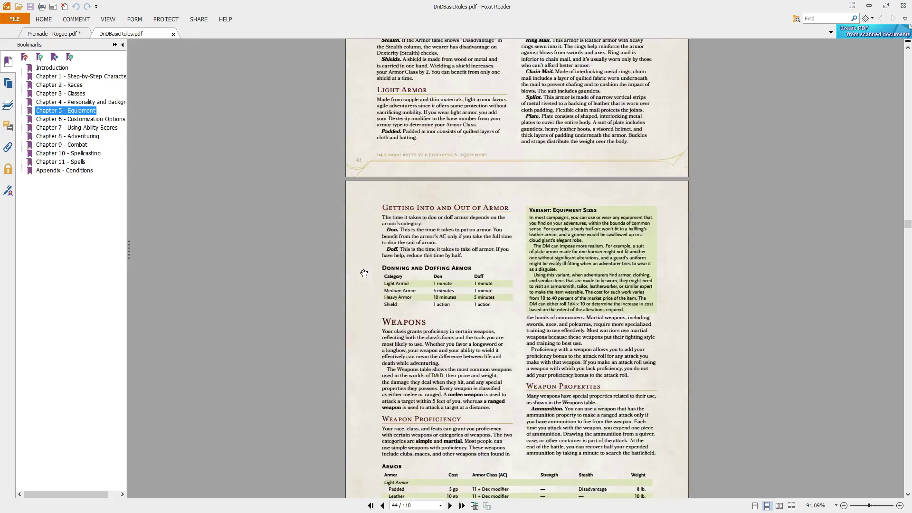
{"action": "scroll", "coordinate": [363, 274], "scroll_direction": "down", "scroll_amount": 9}
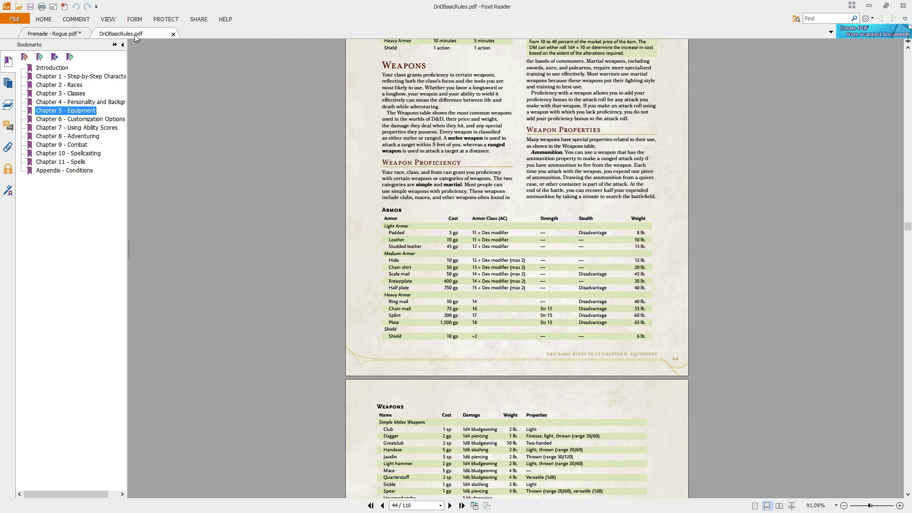
Step: Enter 14 as the rogue's Armor Class and save the character sheet
{"action": "left_click", "coordinate": [60, 37]}
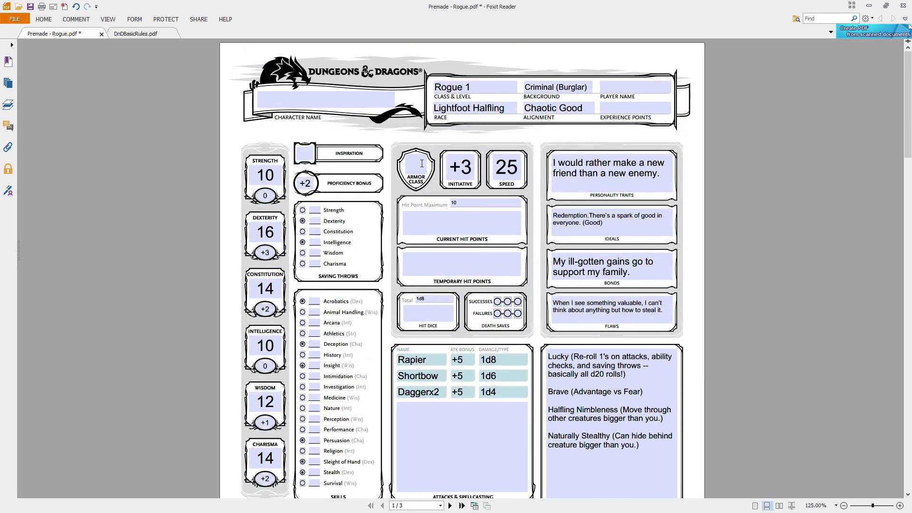
{"action": "left_click", "coordinate": [420, 164]}
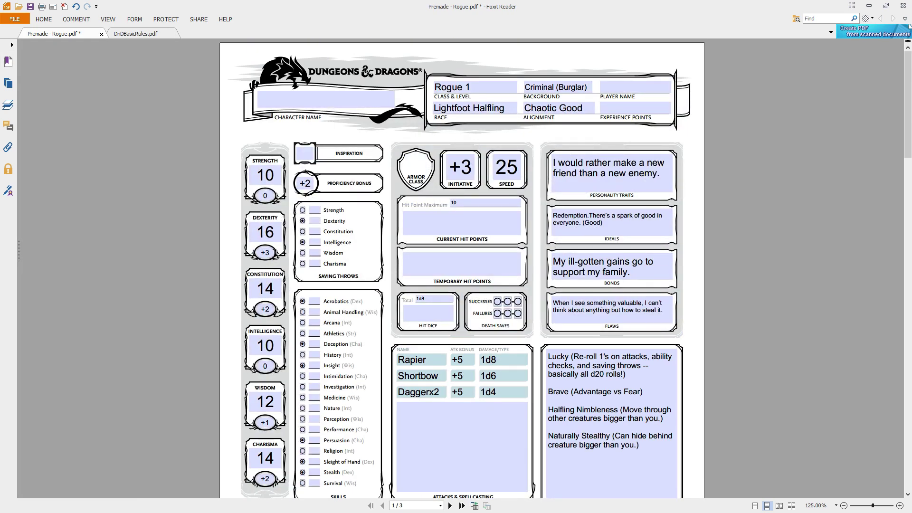
{"action": "type", "text": "14"}
{"action": "key", "text": "ctrl+s"}
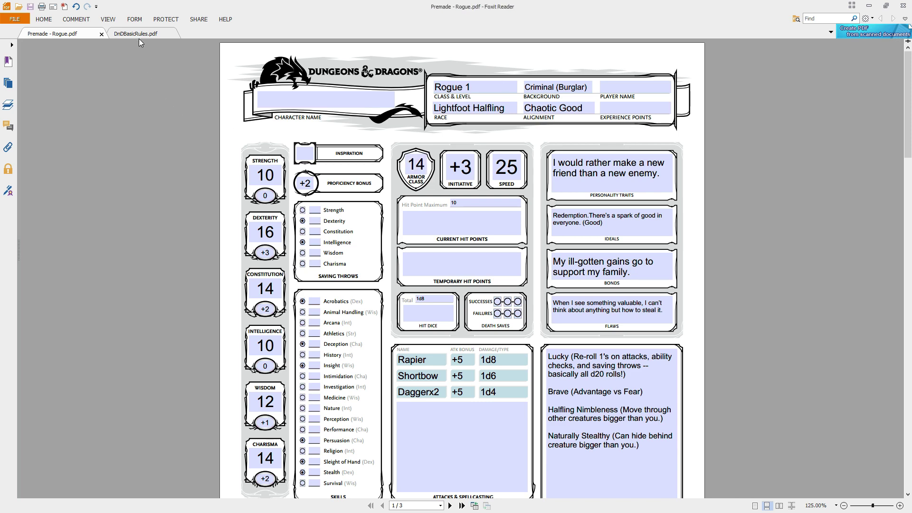
Step: Compare the character sheet against the rules' armor and weapons tables, switching between the two documents
{"action": "scroll", "coordinate": [162, 215], "scroll_direction": "down", "scroll_amount": 3}
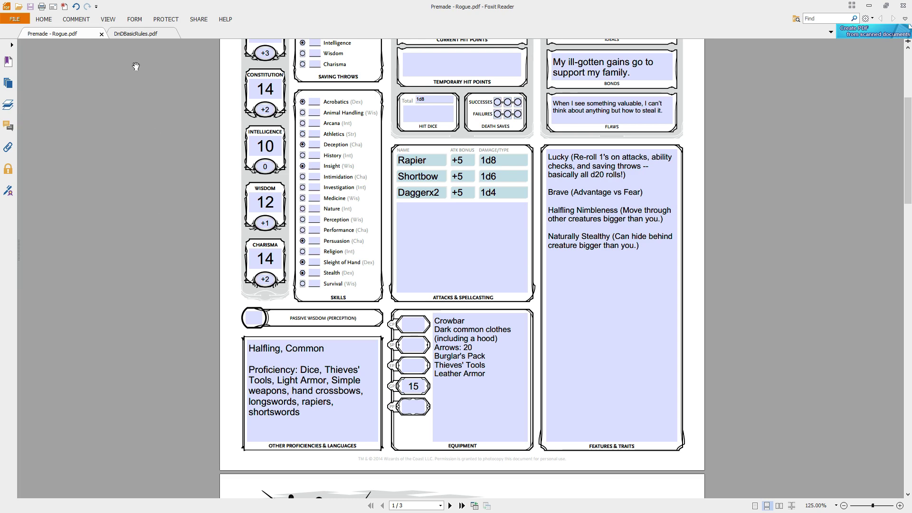
{"action": "left_click", "coordinate": [139, 34]}
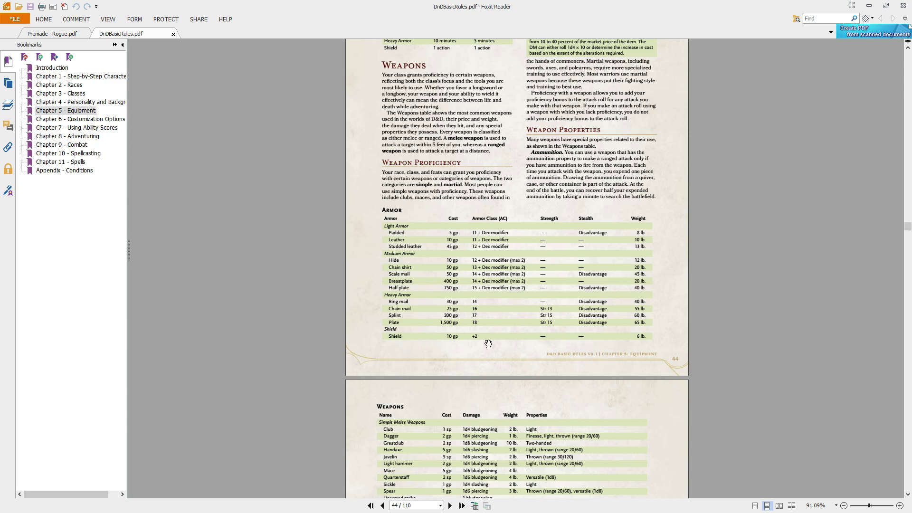
{"action": "left_click", "coordinate": [68, 32]}
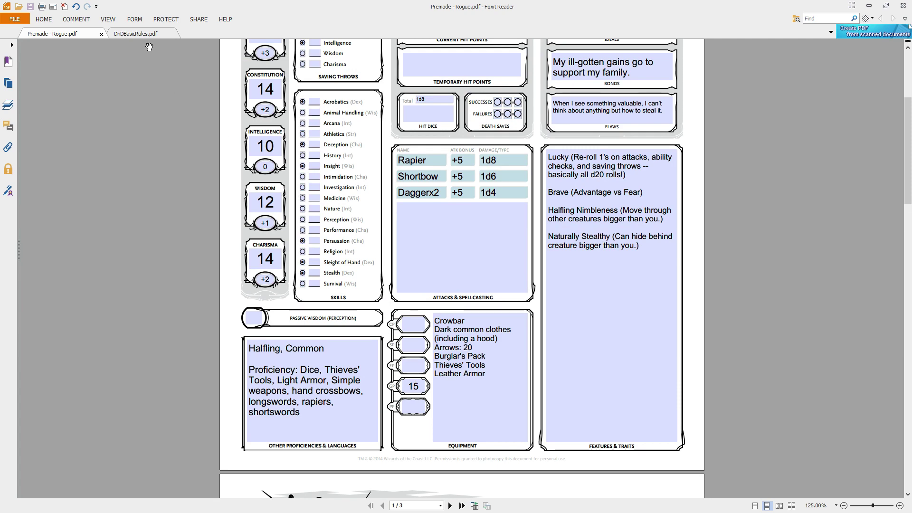
{"action": "left_click", "coordinate": [141, 33]}
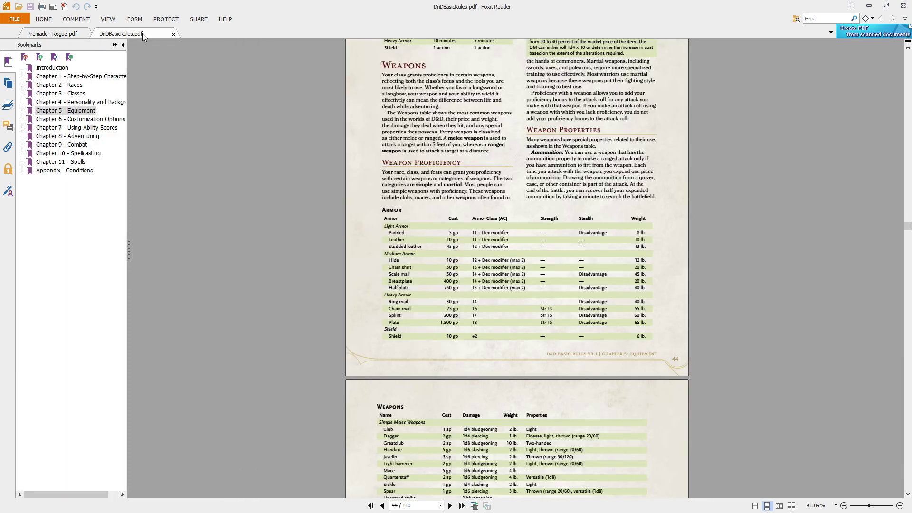
{"action": "left_click", "coordinate": [58, 30]}
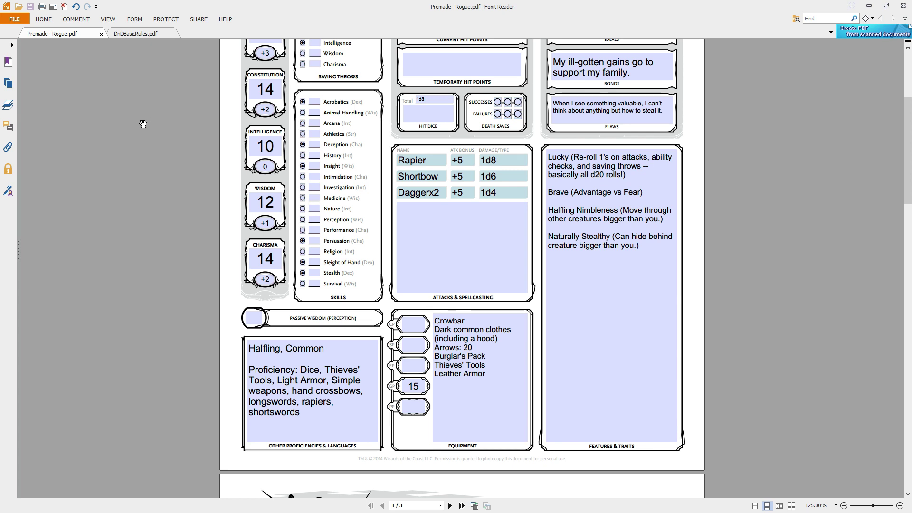
Step: Review the character sheet, then bring up the rules book's Armor and Weapons tables on page 44
{"action": "scroll", "coordinate": [142, 180], "scroll_direction": "up", "scroll_amount": 1}
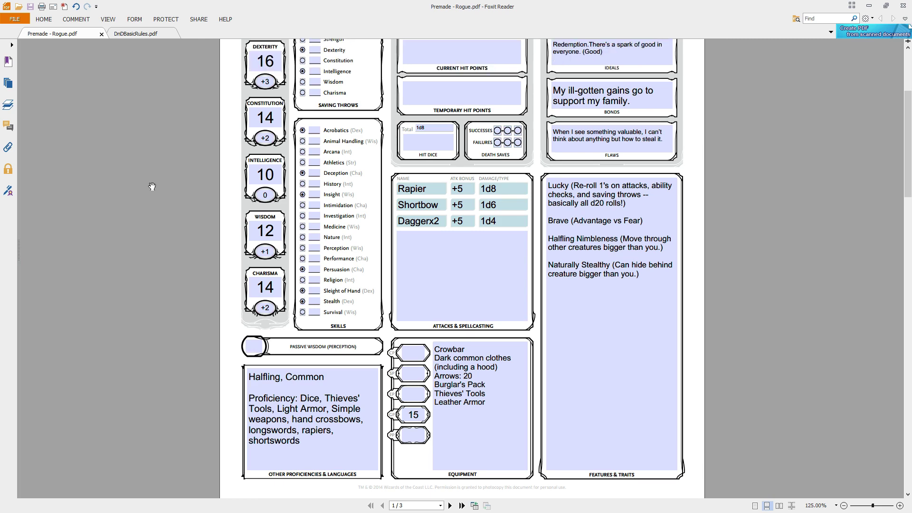
{"action": "scroll", "coordinate": [149, 199], "scroll_direction": "up", "scroll_amount": 2}
{"action": "scroll", "coordinate": [152, 209], "scroll_direction": "up", "scroll_amount": 1}
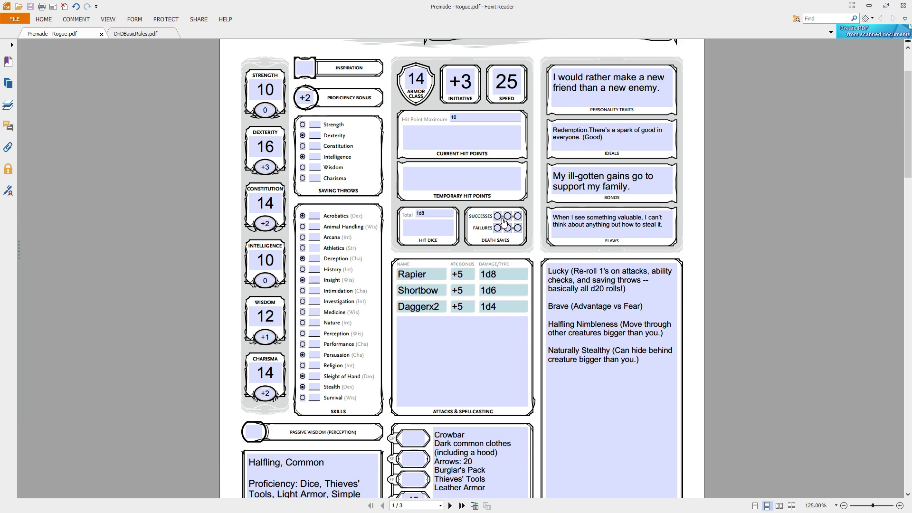
{"action": "scroll", "coordinate": [177, 212], "scroll_direction": "up", "scroll_amount": 3}
{"action": "scroll", "coordinate": [177, 212], "scroll_direction": "down", "scroll_amount": 3}
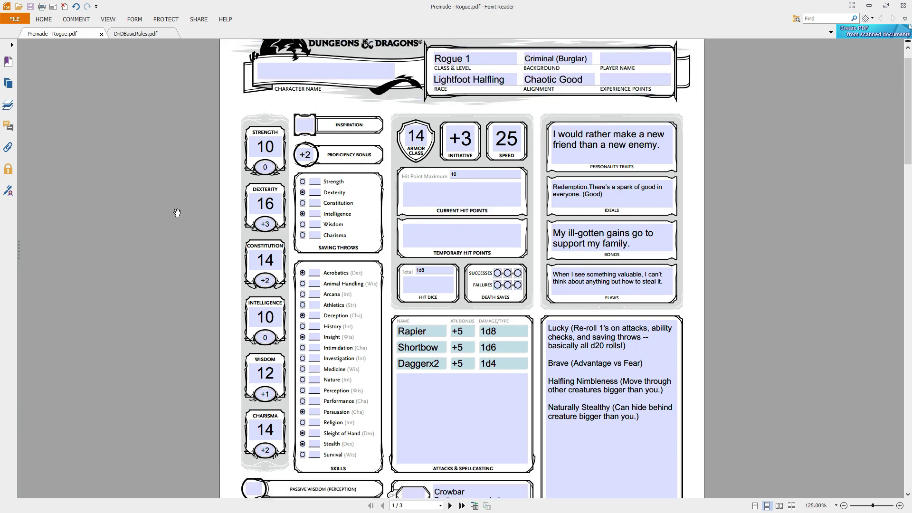
{"action": "scroll", "coordinate": [177, 212], "scroll_direction": "up", "scroll_amount": 2}
{"action": "scroll", "coordinate": [176, 200], "scroll_direction": "down", "scroll_amount": 3}
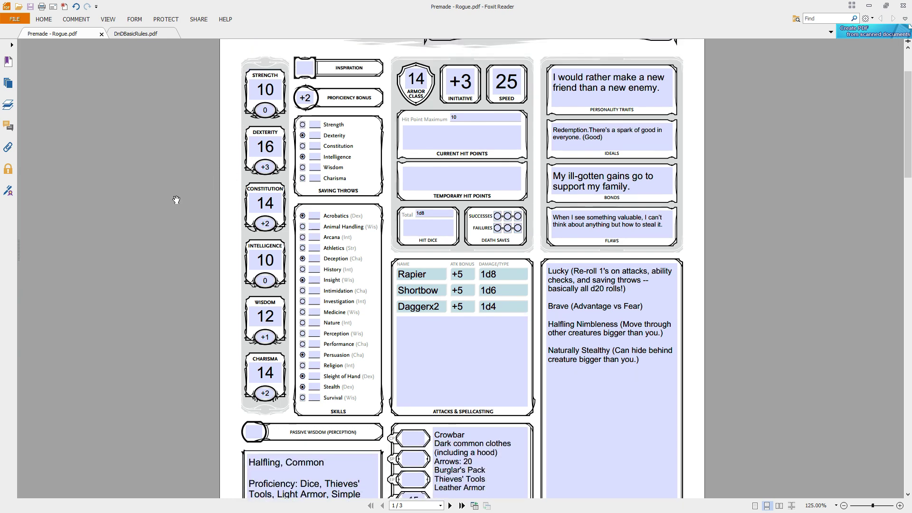
{"action": "scroll", "coordinate": [179, 197], "scroll_direction": "down", "scroll_amount": 6}
{"action": "scroll", "coordinate": [178, 196], "scroll_direction": "up", "scroll_amount": 4}
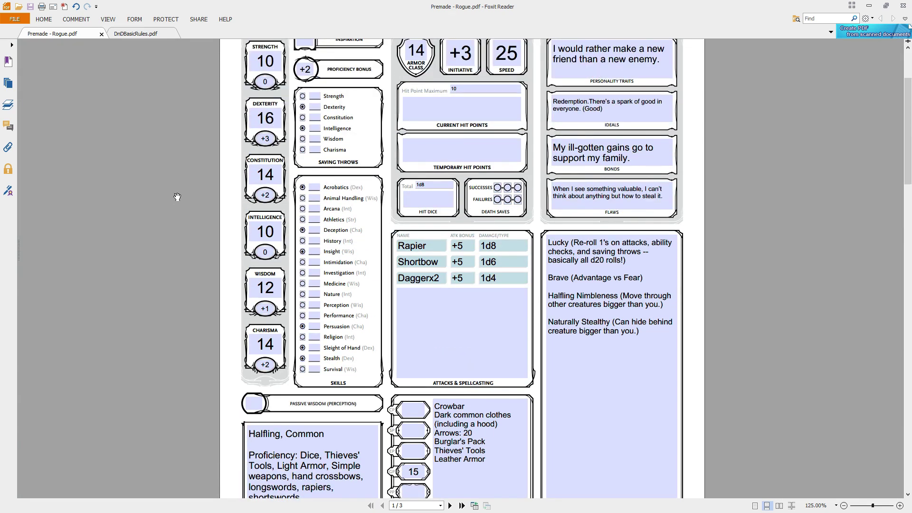
{"action": "scroll", "coordinate": [177, 196], "scroll_direction": "down", "scroll_amount": 1}
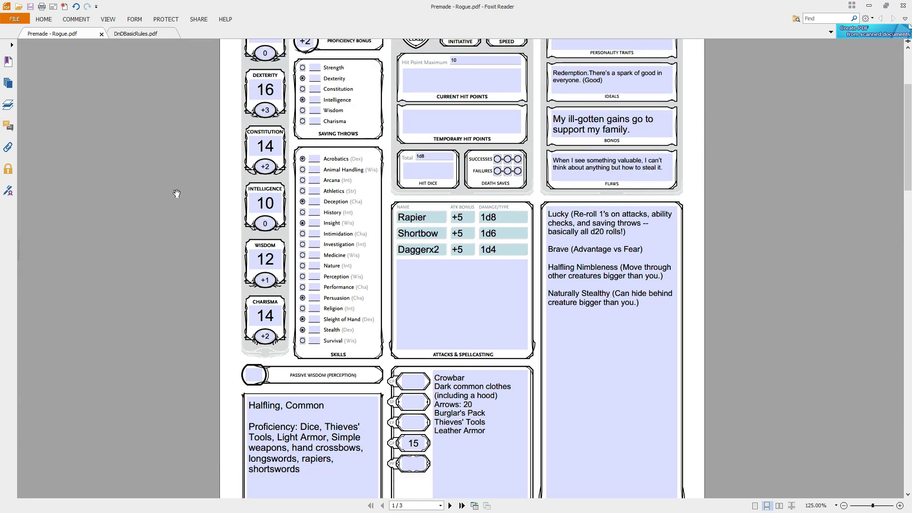
{"action": "left_click", "coordinate": [144, 34]}
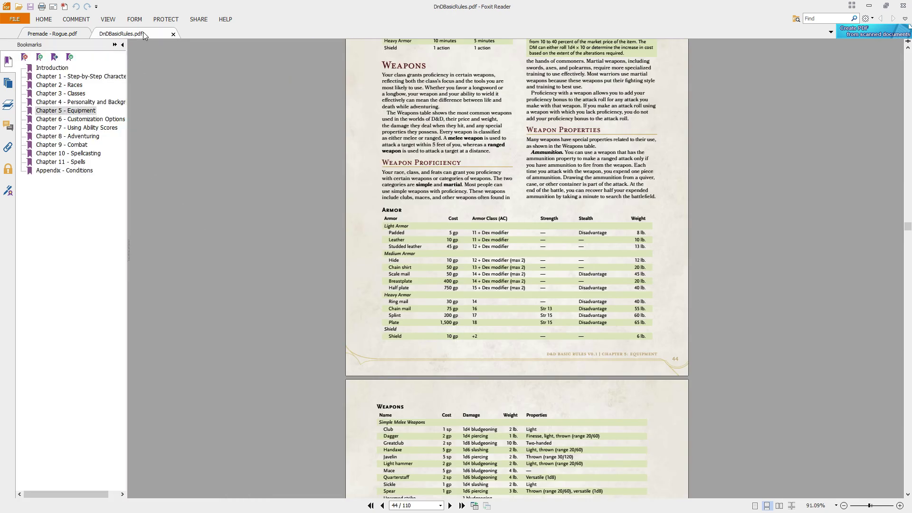
Step: Review the filled-in Rogue sheet through pages 2 and 3, ending at the top of page 1
{"action": "left_click", "coordinate": [69, 34]}
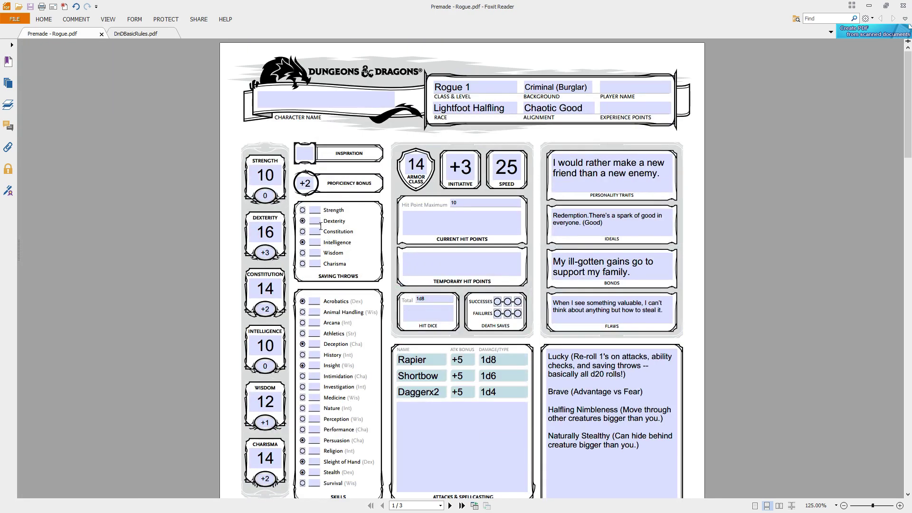
{"action": "scroll", "coordinate": [590, 238], "scroll_direction": "down", "scroll_amount": 12}
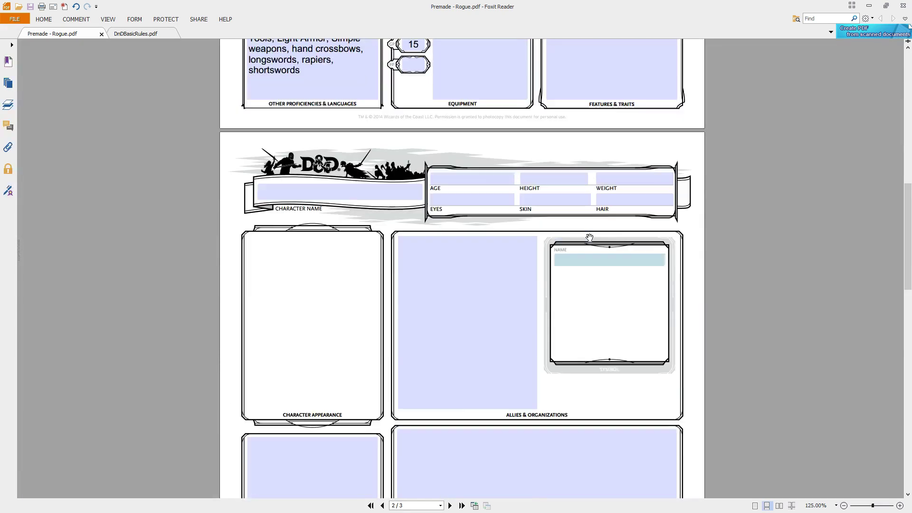
{"action": "scroll", "coordinate": [542, 181], "scroll_direction": "down", "scroll_amount": 3}
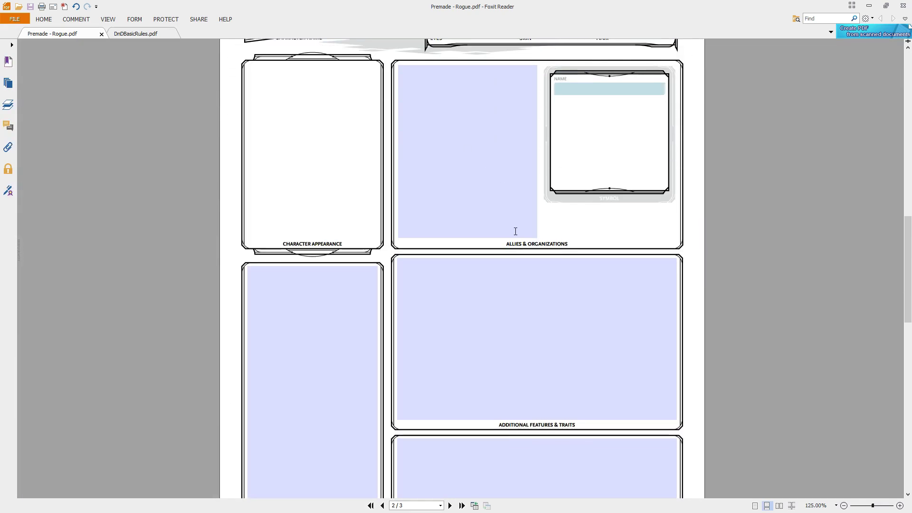
{"action": "scroll", "coordinate": [494, 224], "scroll_direction": "down", "scroll_amount": 3}
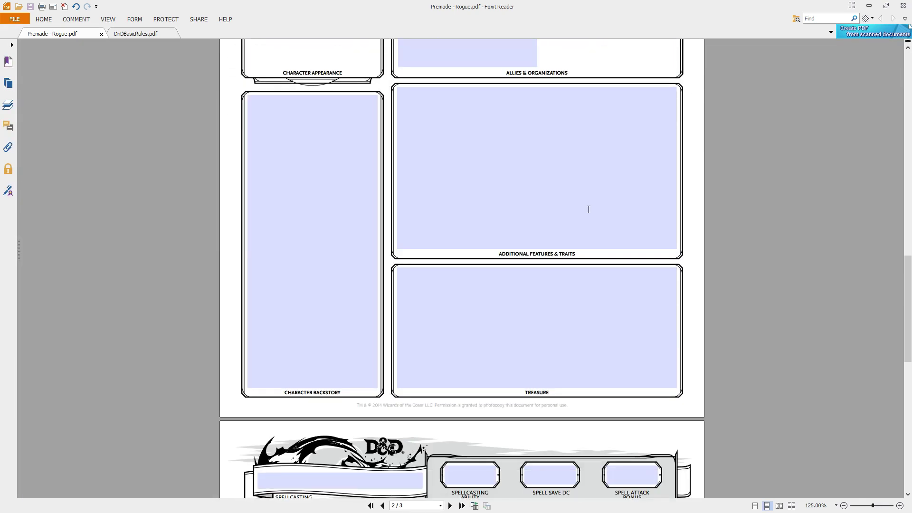
{"action": "scroll", "coordinate": [518, 239], "scroll_direction": "down", "scroll_amount": 6}
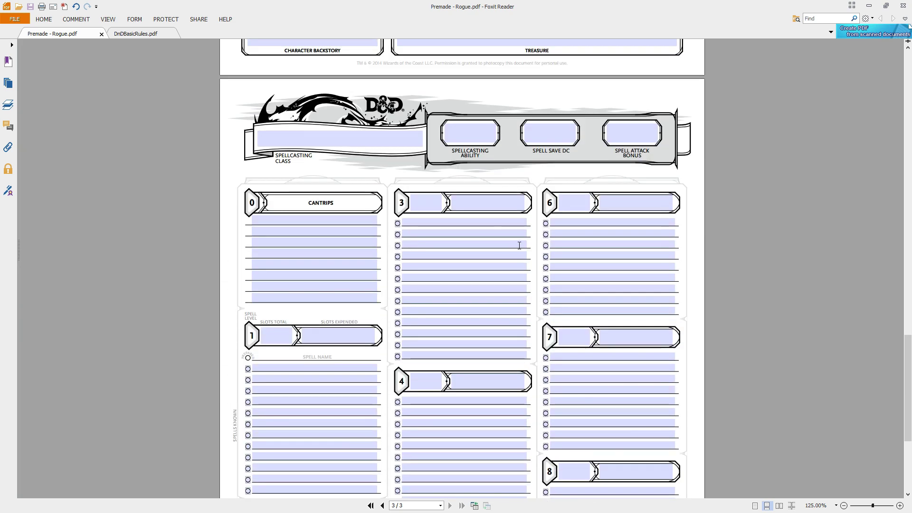
{"action": "scroll", "coordinate": [433, 231], "scroll_direction": "down", "scroll_amount": 4}
{"action": "scroll", "coordinate": [442, 238], "scroll_direction": "up", "scroll_amount": 10}
{"action": "scroll", "coordinate": [445, 244], "scroll_direction": "up", "scroll_amount": 14}
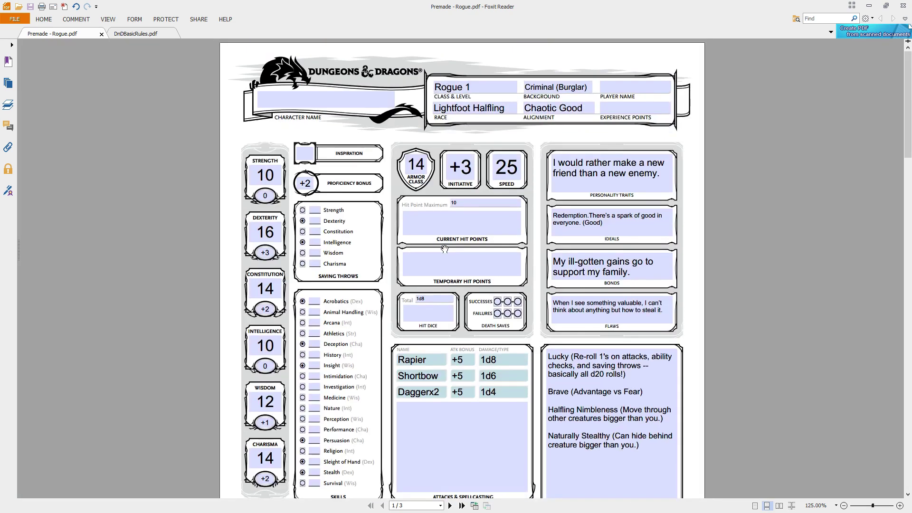
{"action": "scroll", "coordinate": [709, 254], "scroll_direction": "down", "scroll_amount": 3}
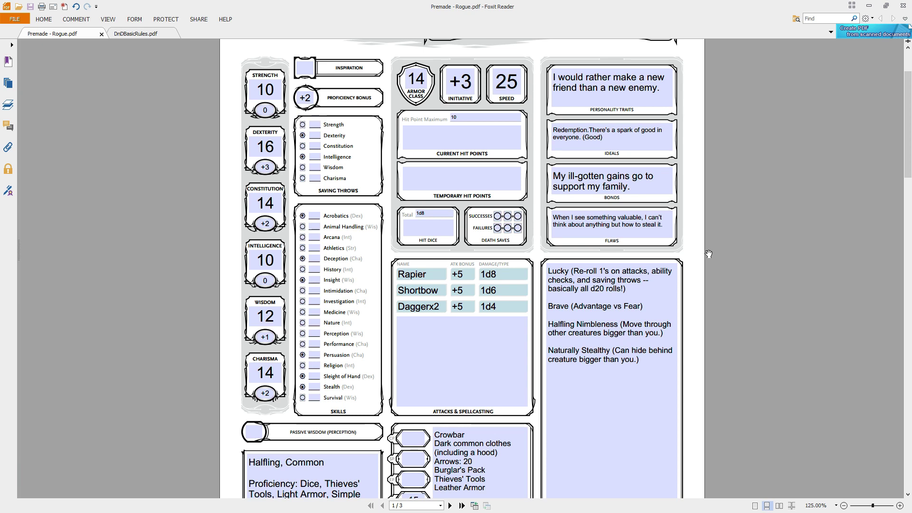
{"action": "scroll", "coordinate": [704, 252], "scroll_direction": "up", "scroll_amount": 3}
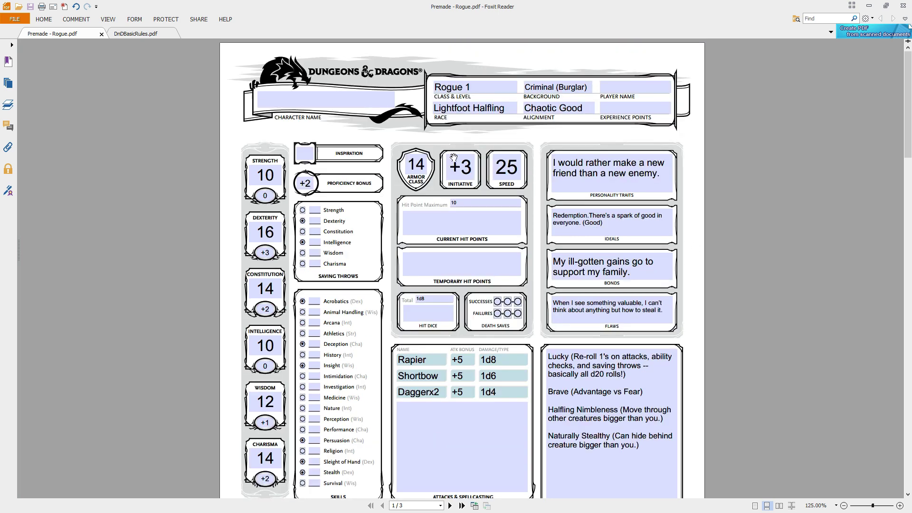
{"action": "scroll", "coordinate": [171, 193], "scroll_direction": "down", "scroll_amount": 3}
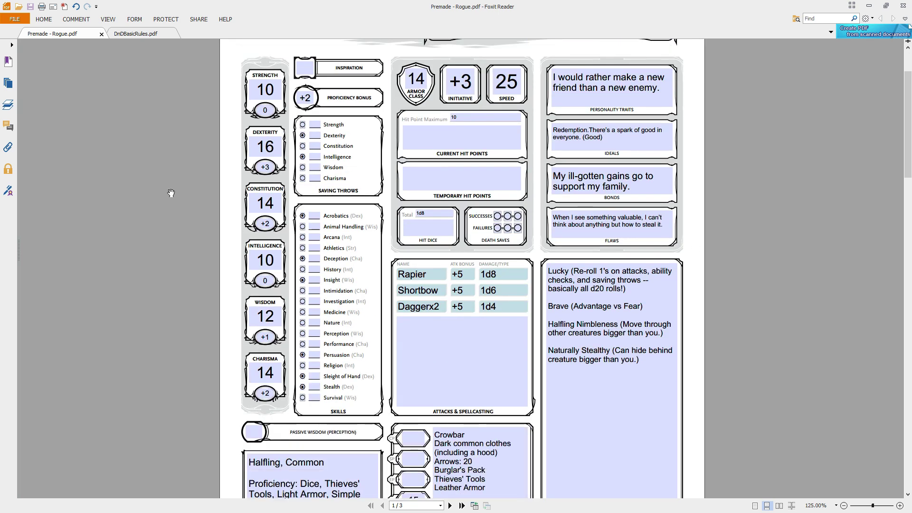
{"action": "scroll", "coordinate": [171, 193], "scroll_direction": "up", "scroll_amount": 1}
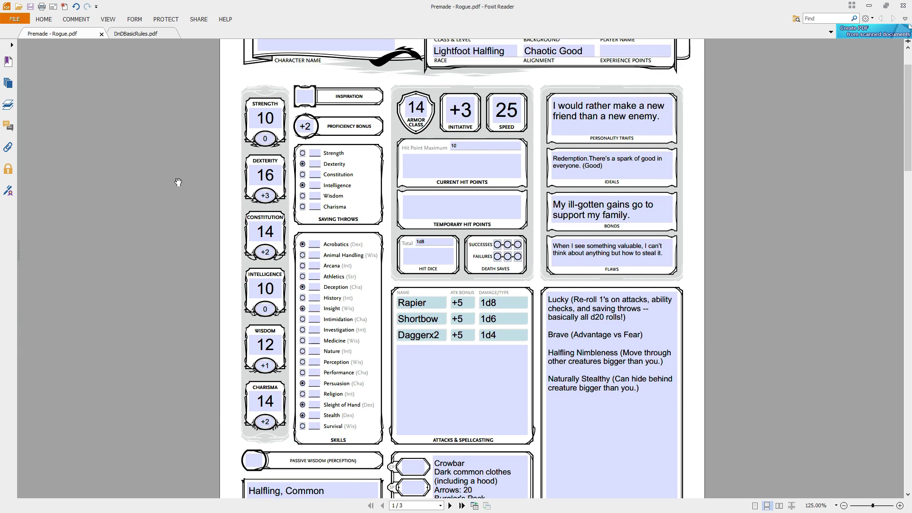
{"action": "scroll", "coordinate": [178, 182], "scroll_direction": "down", "scroll_amount": 6}
{"action": "scroll", "coordinate": [178, 183], "scroll_direction": "up", "scroll_amount": 8}
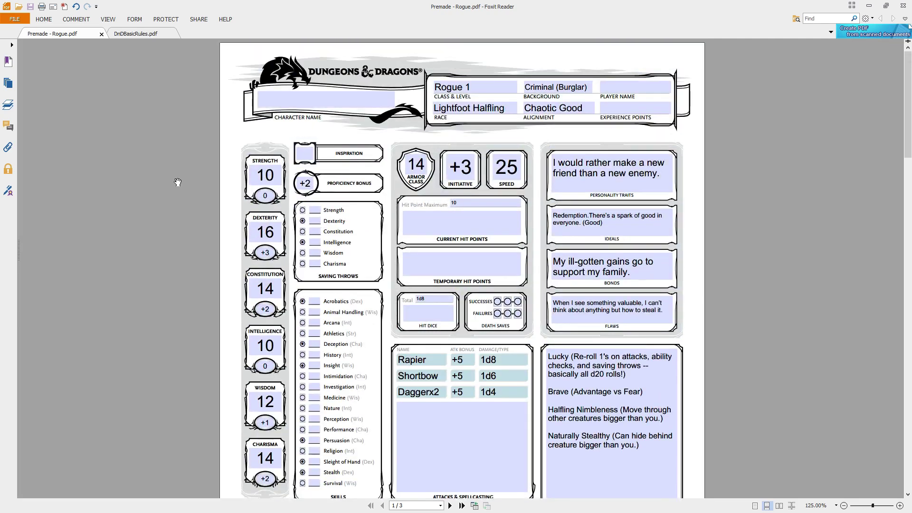